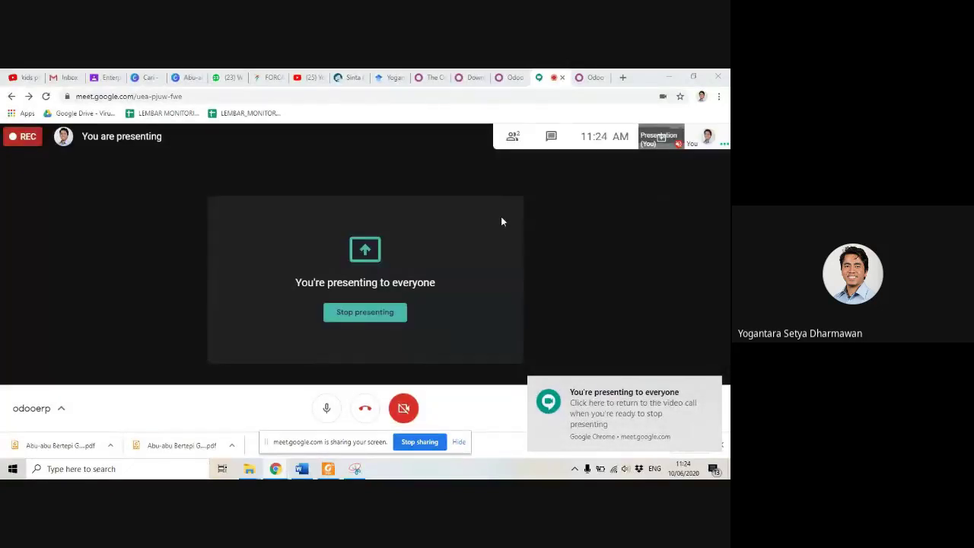
# Step: Close the 'You're presenting to everyone' notification in Google Meet
pyautogui.click(716, 386)
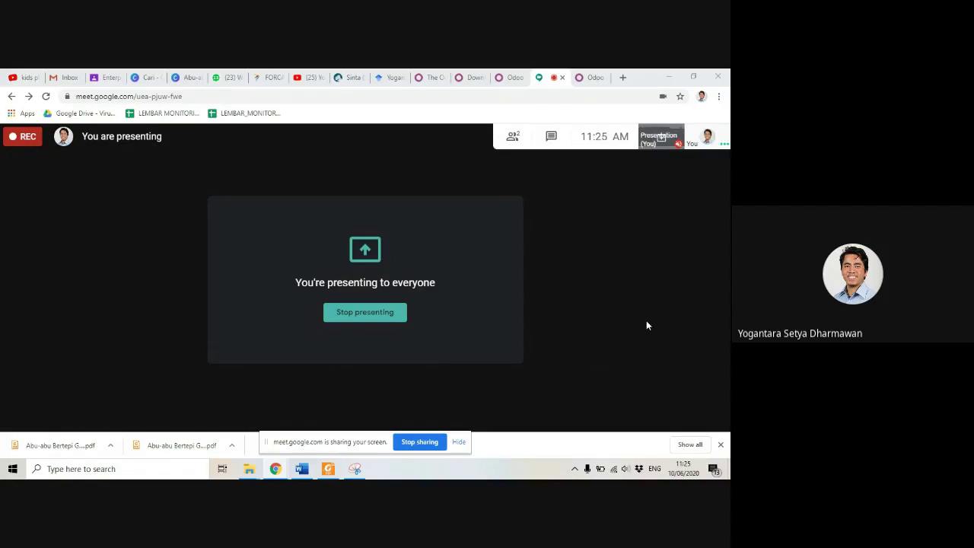
# Step: On the Odoo tab, delete 'trial' from the URL to load the odoo.com home page
pyautogui.click(590, 77)
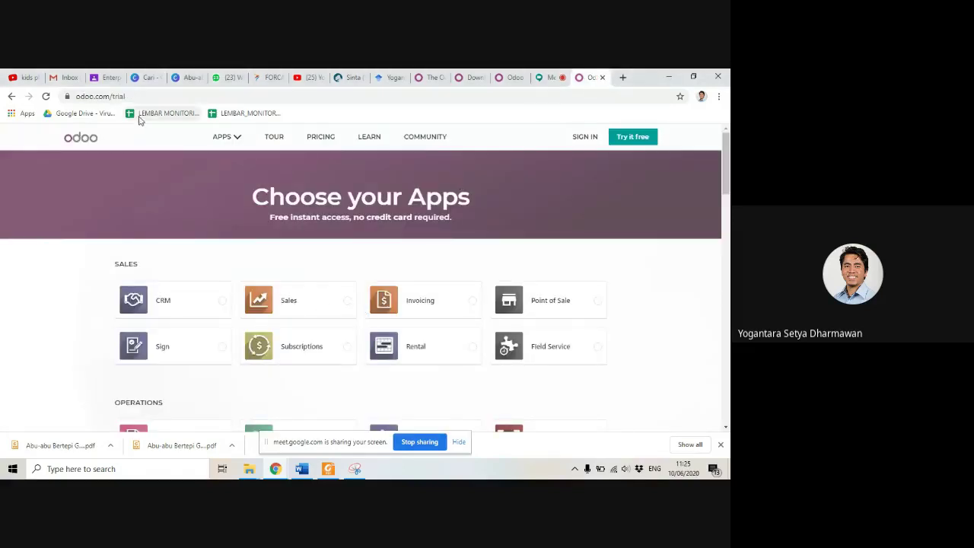
pyautogui.click(168, 95)
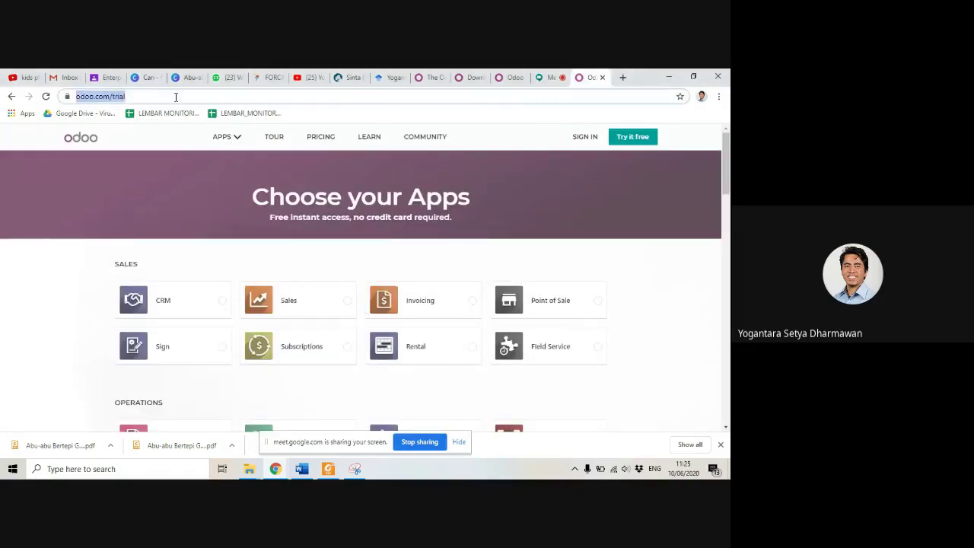
pyautogui.click(175, 97)
pyautogui.press('BackSpace')
pyautogui.press('BackSpace')
pyautogui.press('BackSpace')
pyautogui.press('BackSpace')
pyautogui.press('BackSpace')
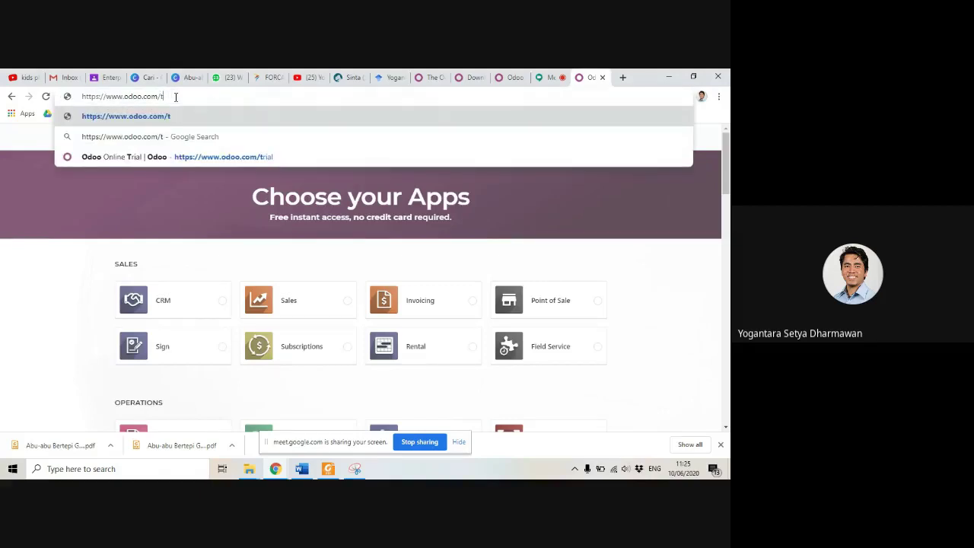
pyautogui.press('Return')
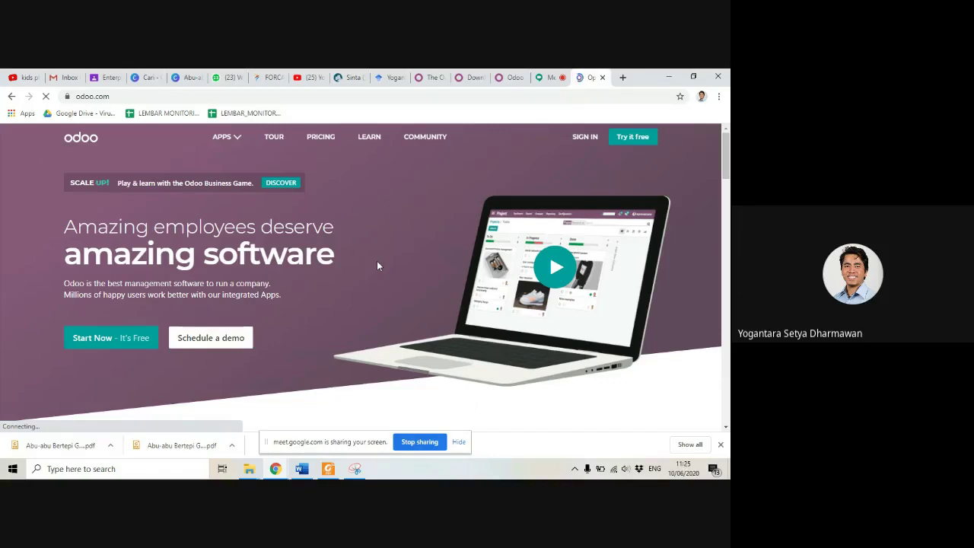
# Step: Scroll through the odoo.com home page to browse its banner and app catalogue
pyautogui.scroll(-1, 377, 262)
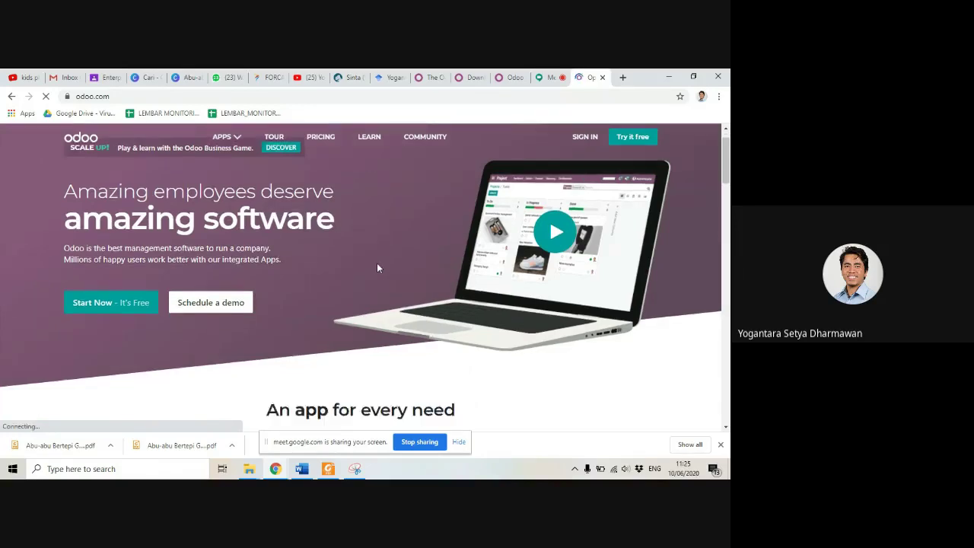
pyautogui.scroll(-10, 377, 268)
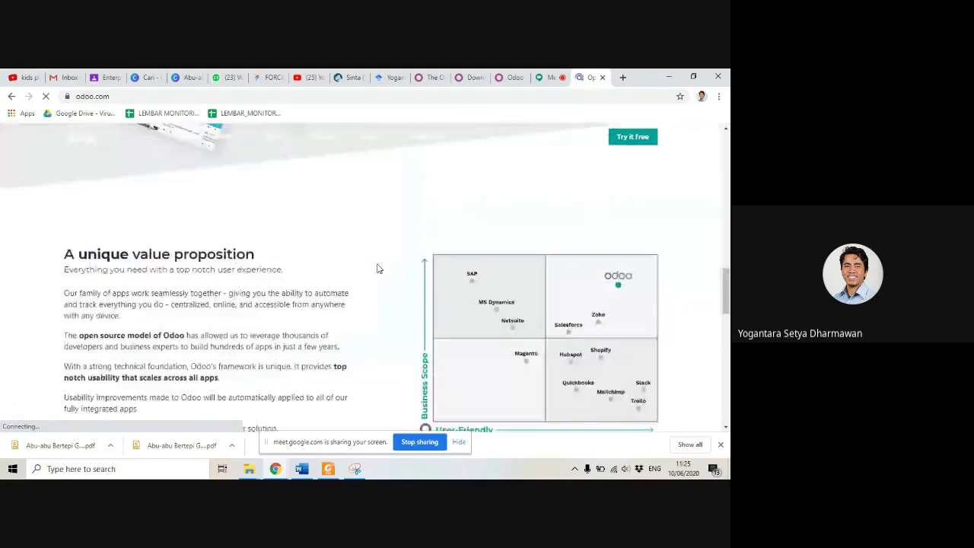
pyautogui.scroll(-3, 377, 268)
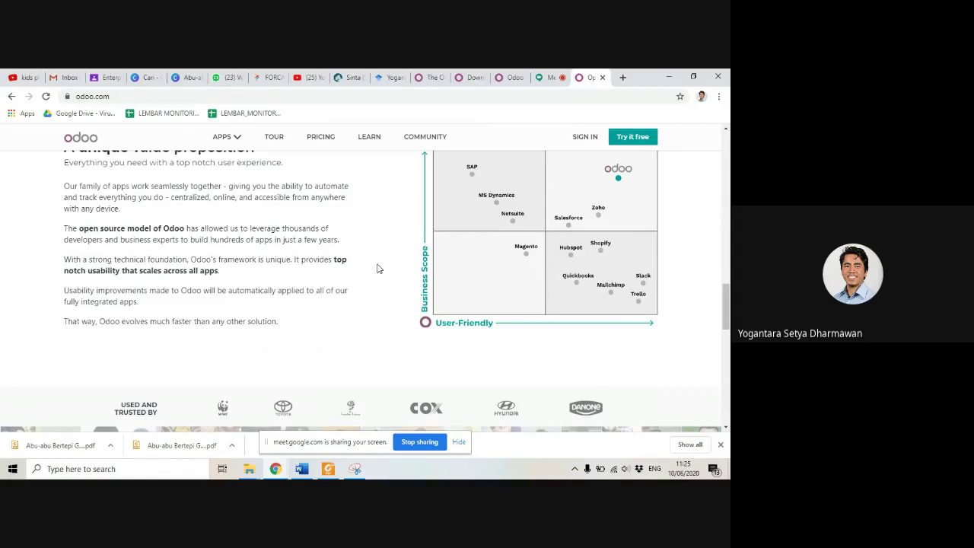
pyautogui.scroll(-10, 377, 268)
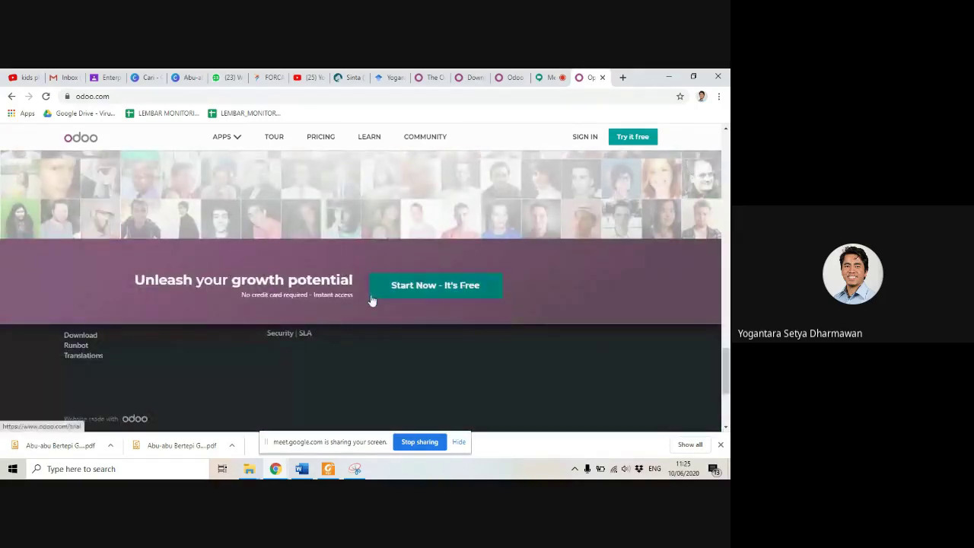
pyautogui.scroll(10, 404, 354)
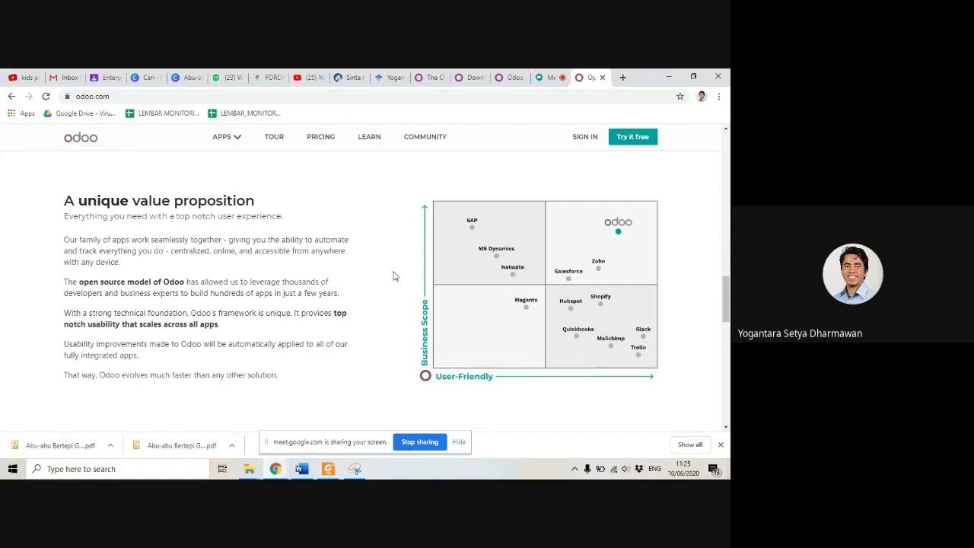
pyautogui.scroll(10, 394, 277)
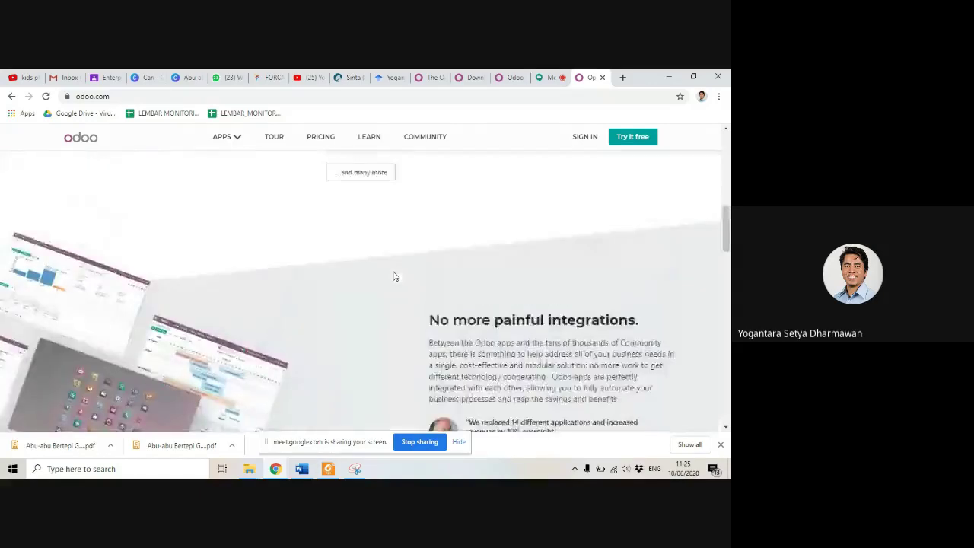
pyautogui.scroll(1, 394, 276)
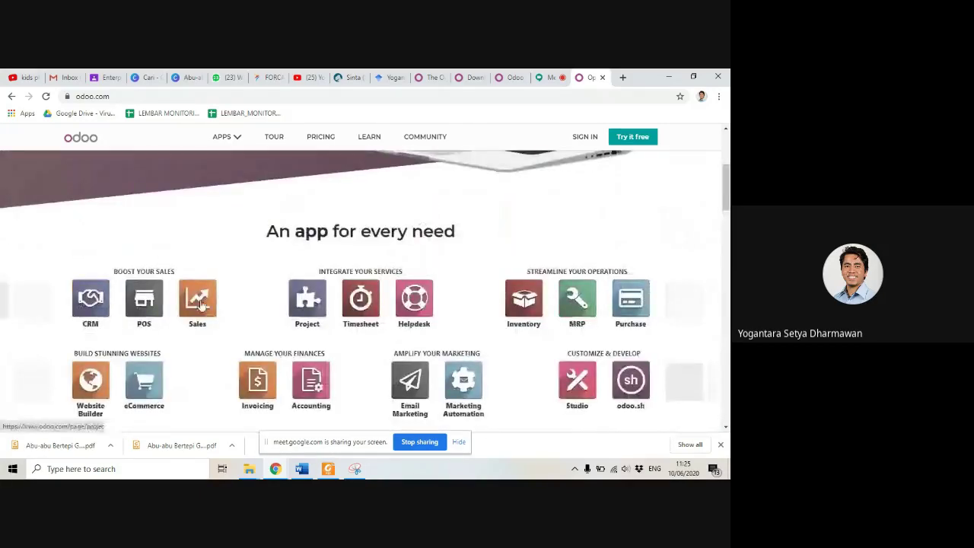
pyautogui.scroll(-1, 376, 299)
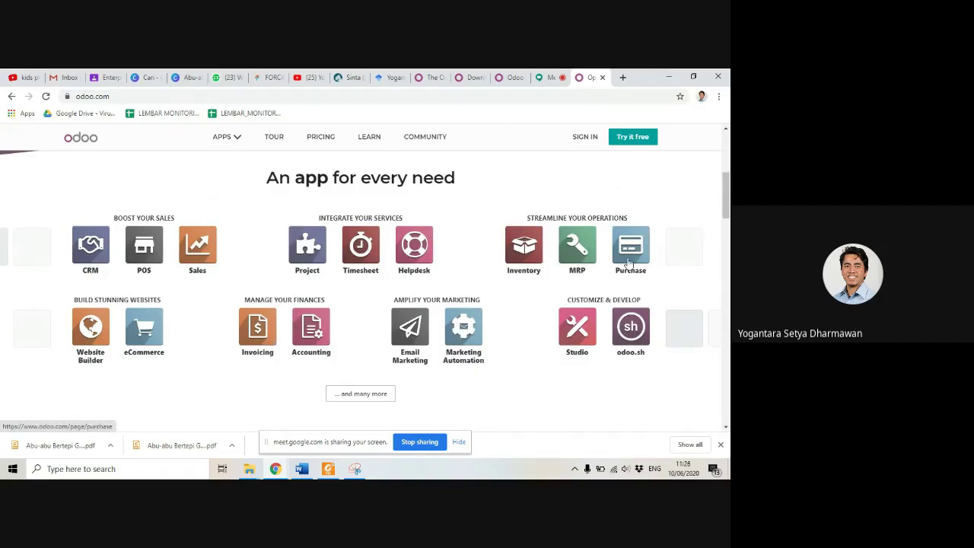
pyautogui.scroll(7, 511, 353)
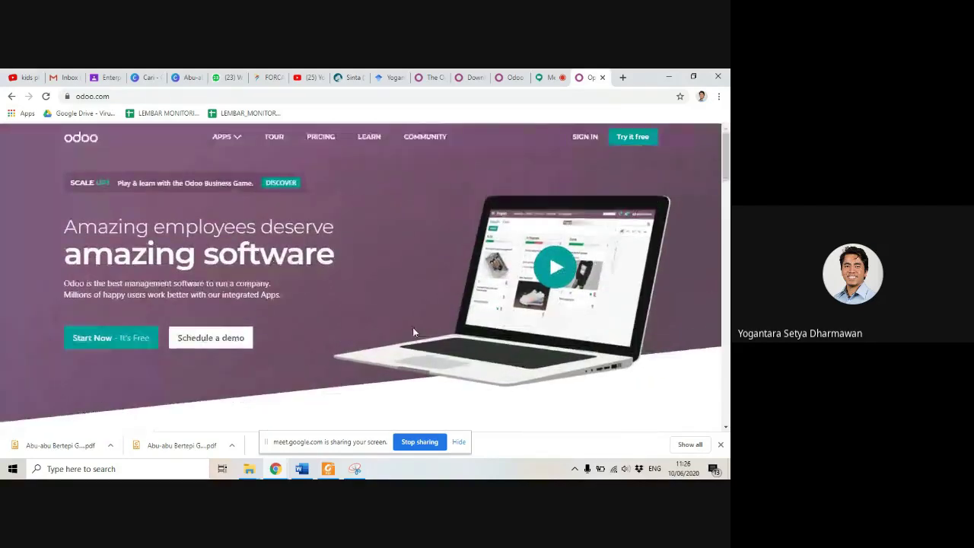
# Step: Start the free trial from the home page and select the Sales app
pyautogui.click(89, 343)
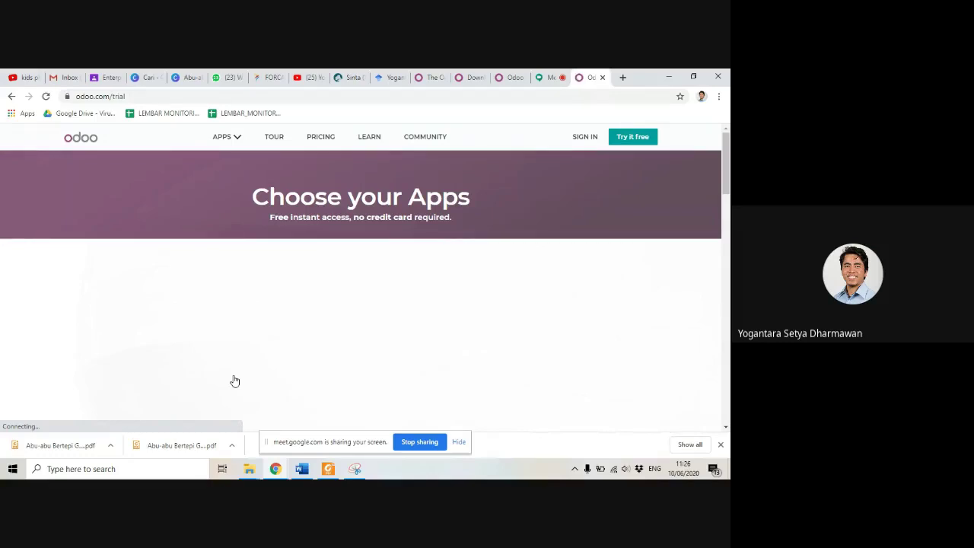
pyautogui.scroll(-2, 309, 334)
pyautogui.scroll(3, 311, 335)
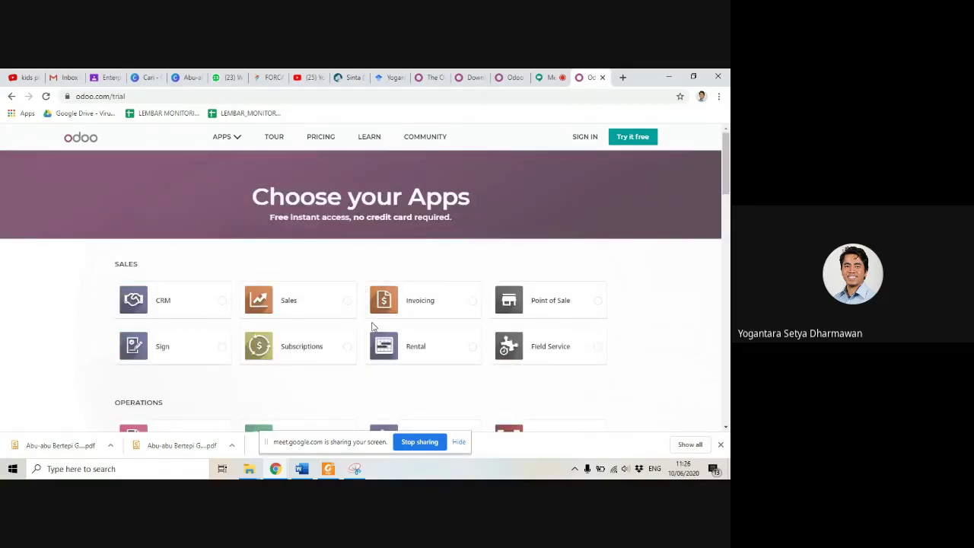
pyautogui.click(349, 304)
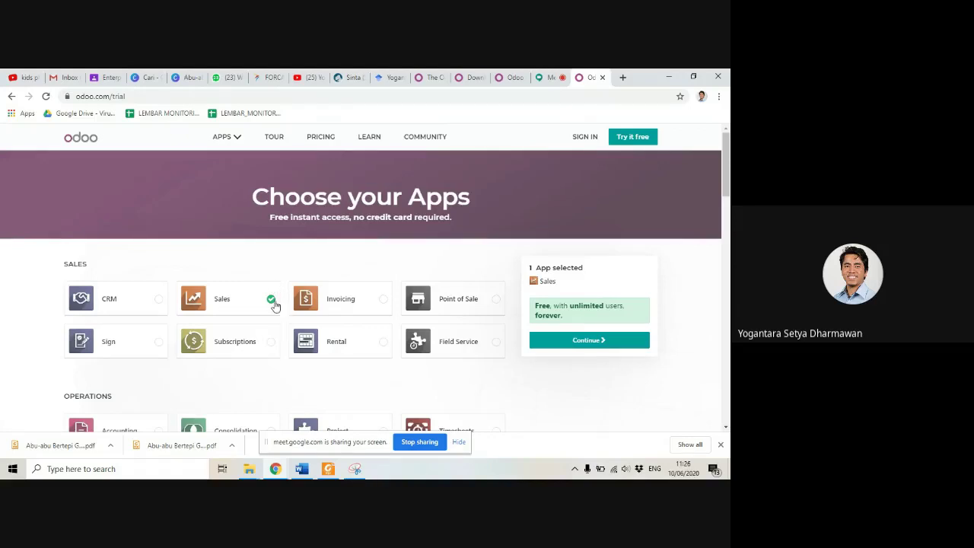
# Step: Add then remove Purchase so only Sales stays selected, and continue to sign-up
pyautogui.scroll(-3, 274, 304)
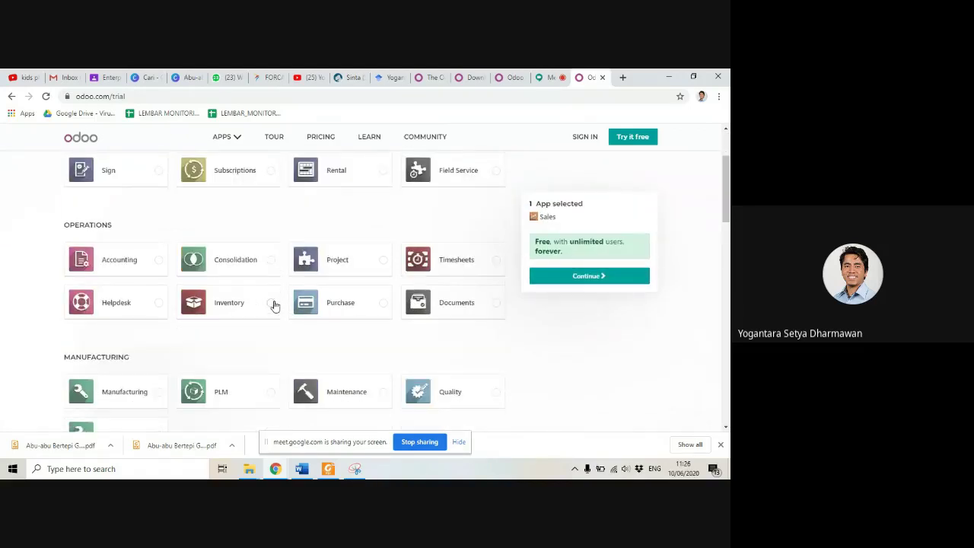
pyautogui.scroll(3, 274, 305)
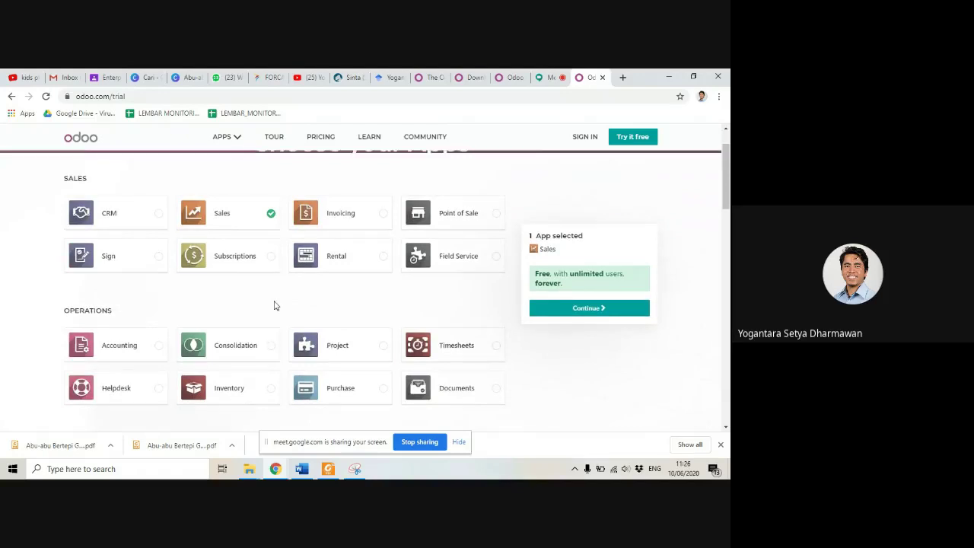
pyautogui.scroll(-3, 274, 304)
pyautogui.scroll(-2, 275, 306)
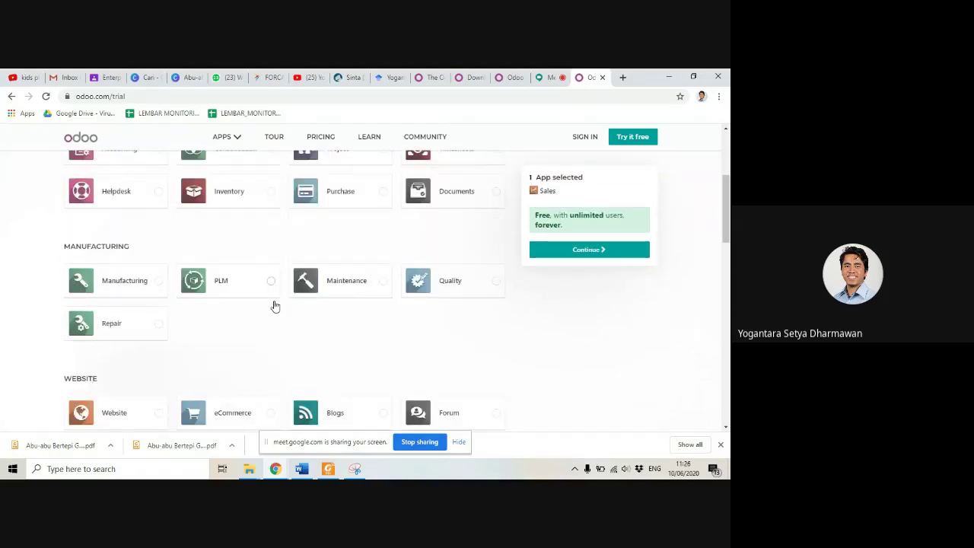
pyautogui.scroll(-2, 275, 305)
pyautogui.scroll(2, 275, 305)
pyautogui.scroll(2, 275, 305)
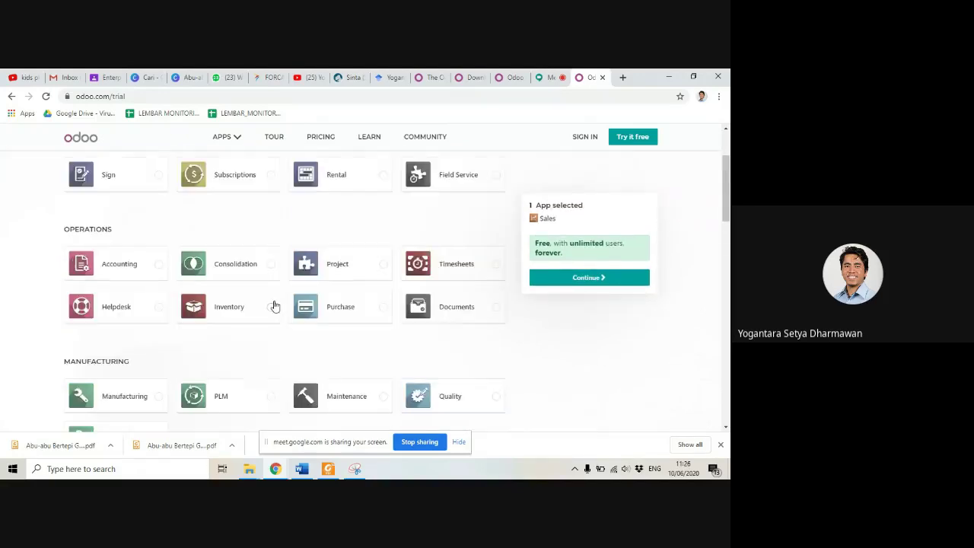
pyautogui.click(383, 308)
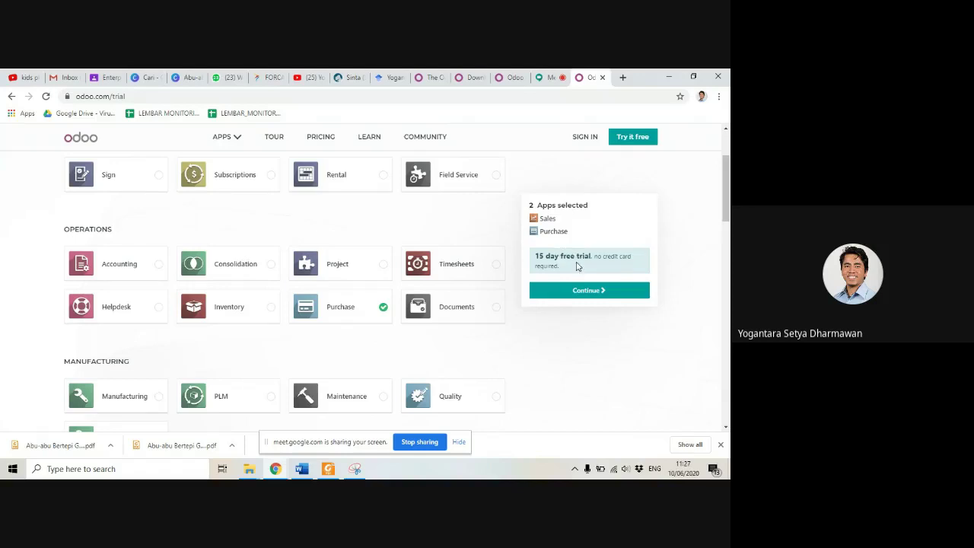
pyautogui.click(384, 308)
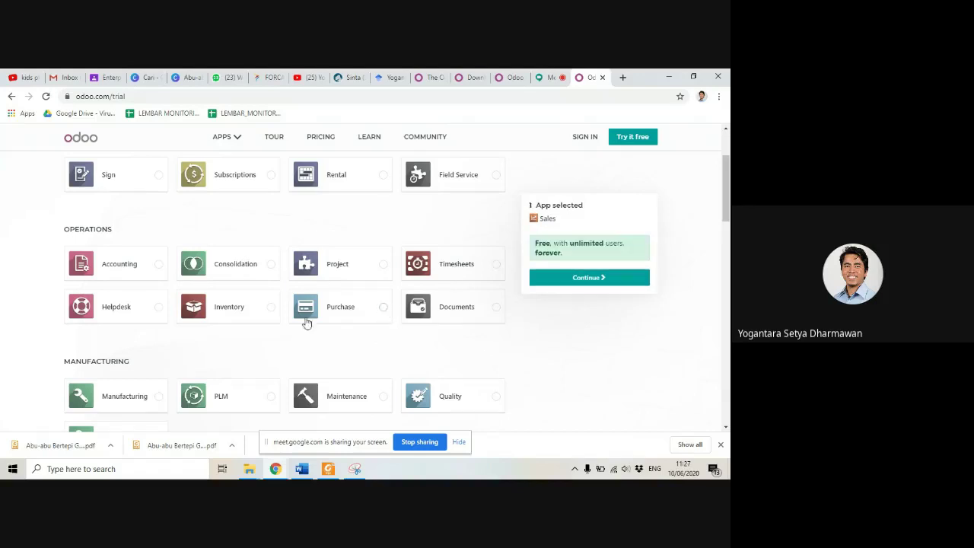
pyautogui.scroll(3, 251, 304)
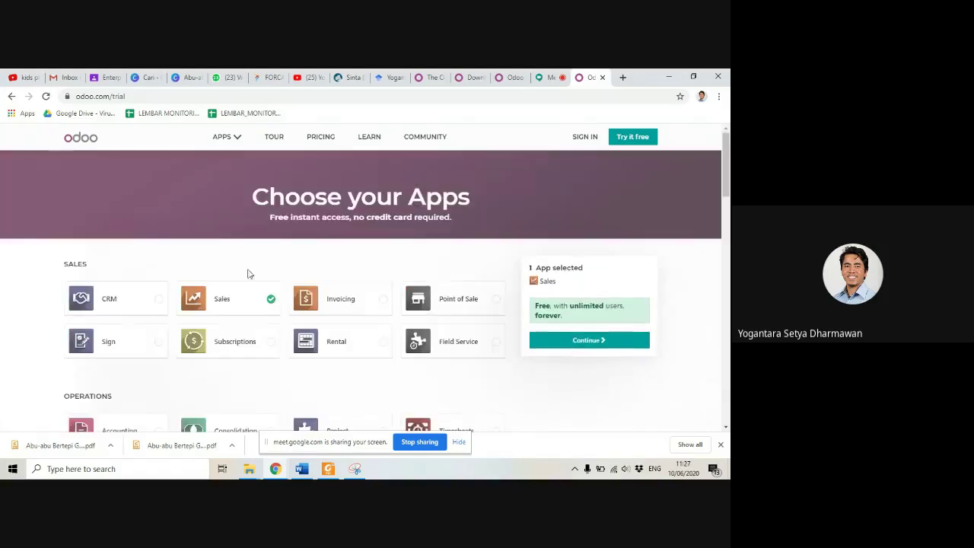
pyautogui.click(599, 341)
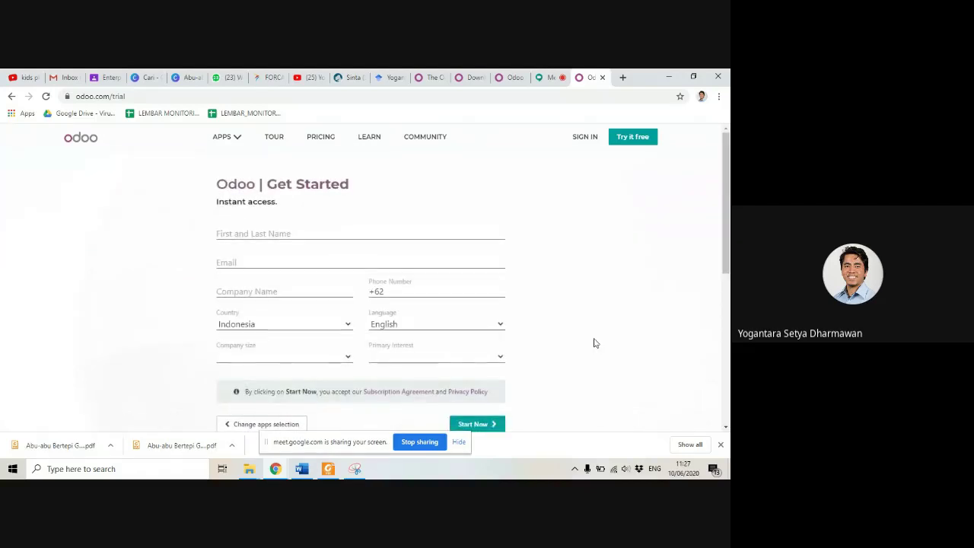
# Step: Enter the contact's full name and accept the suggested work e-mail address
pyautogui.click(307, 233)
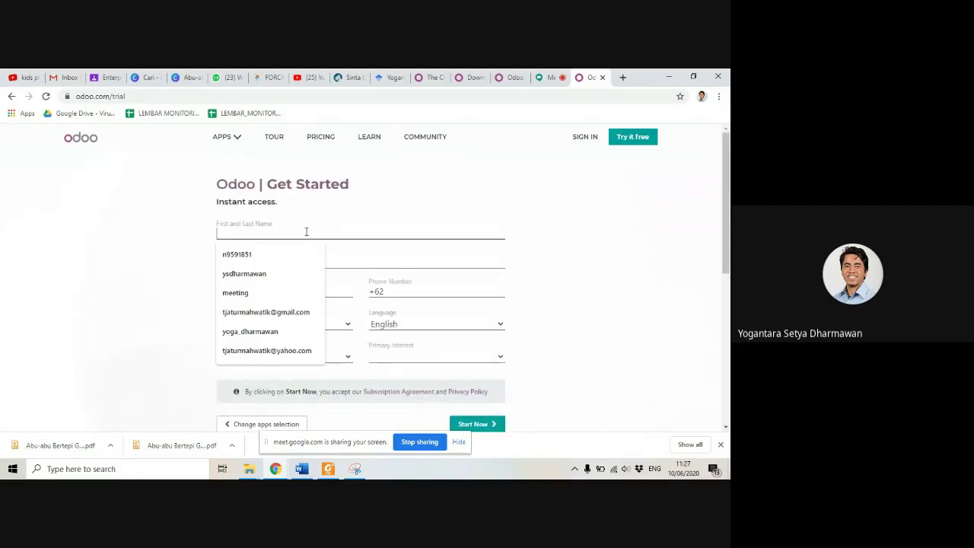
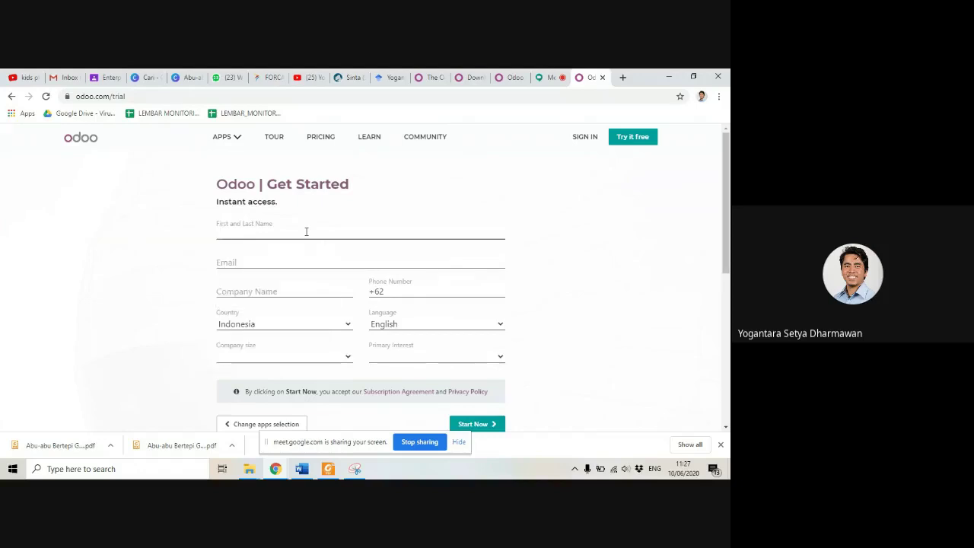
pyautogui.press('Tab')
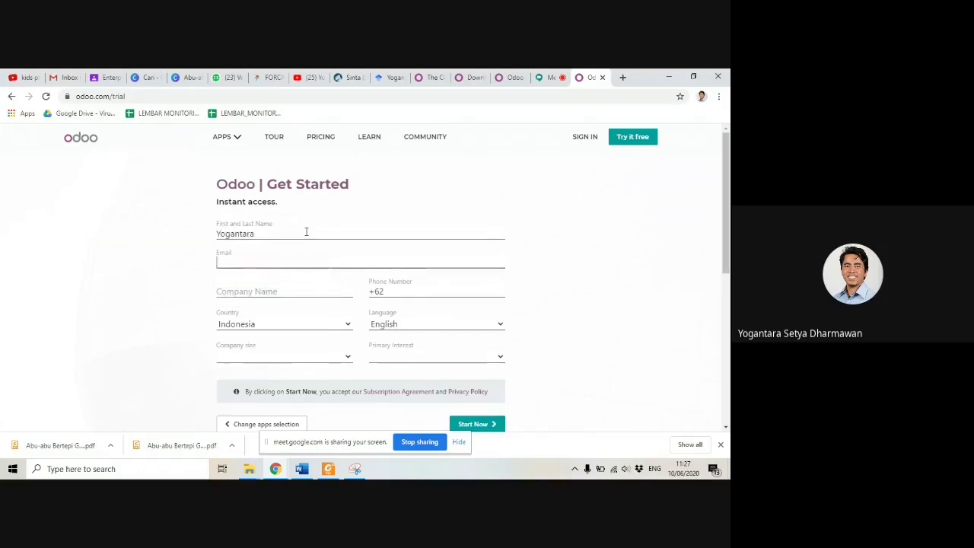
pyautogui.click(306, 231)
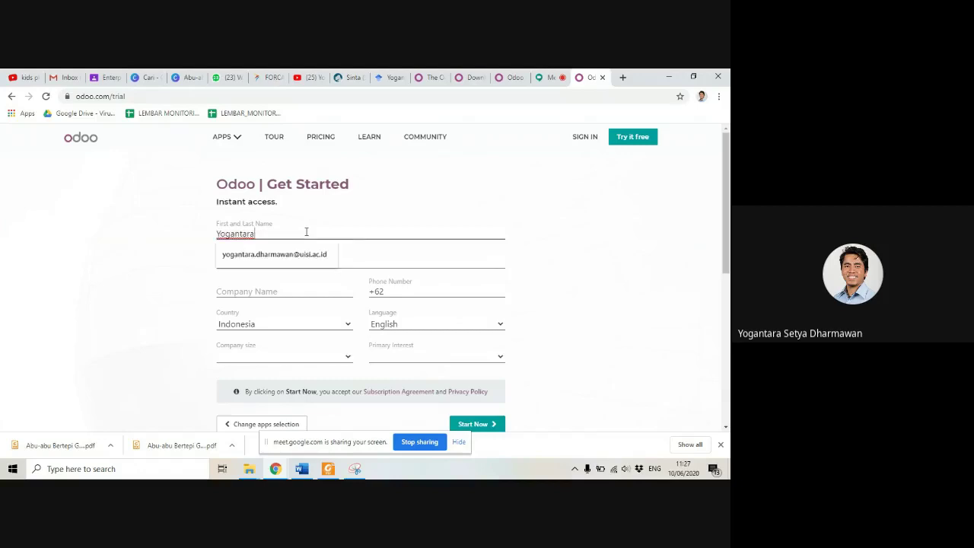
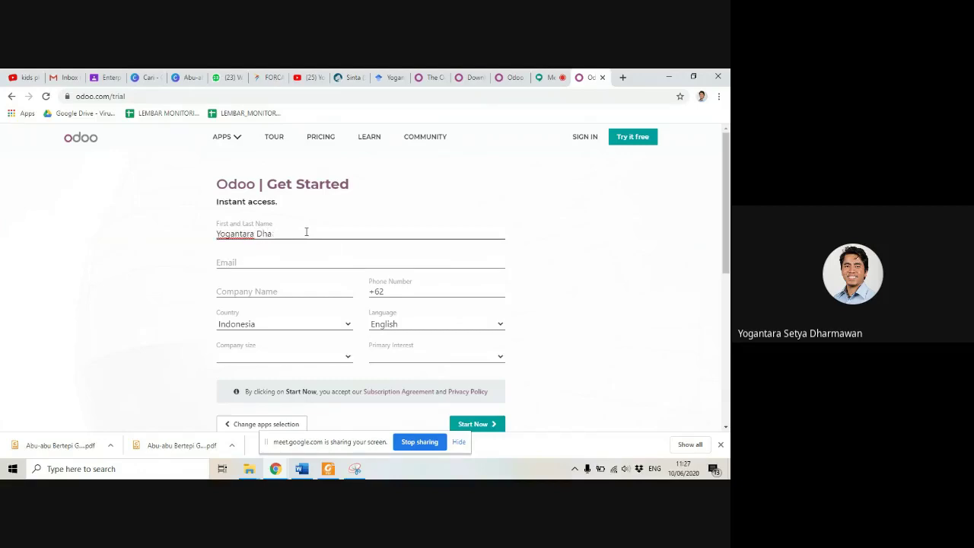
pyautogui.press('Tab')
pyautogui.press('Down')
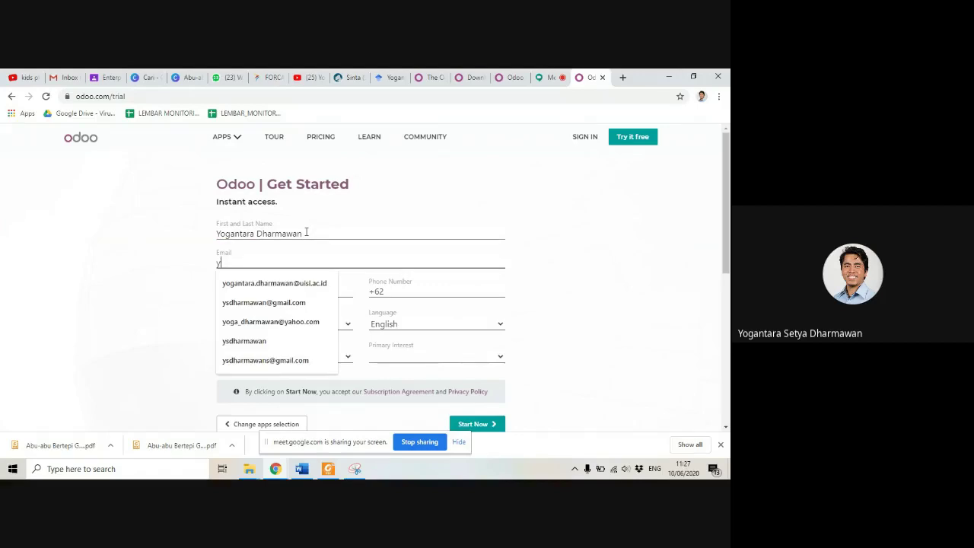
pyautogui.press('Down')
pyautogui.press('Return')
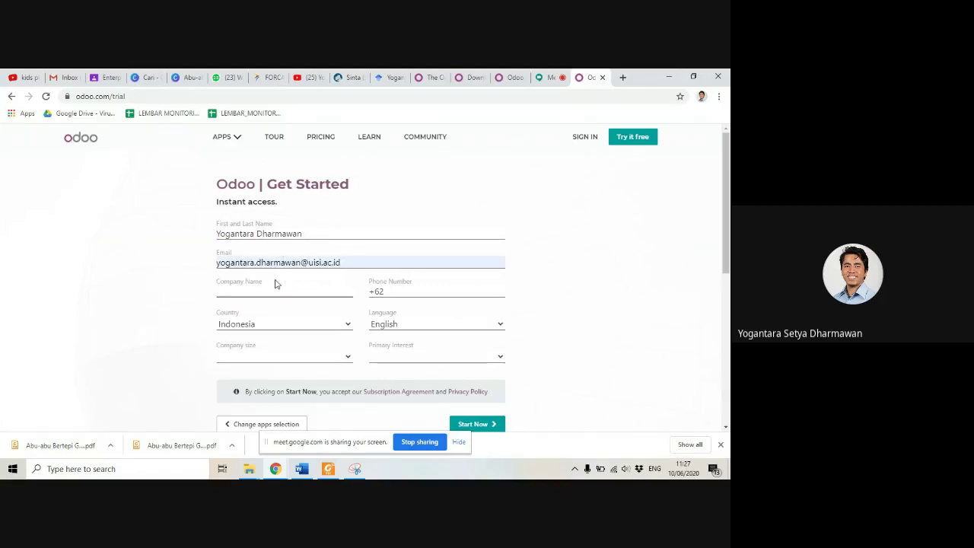
# Step: Enter company name 'Daun Consulting' and the contact's phone number
pyautogui.click(276, 288)
pyautogui.write('Daun Cons')
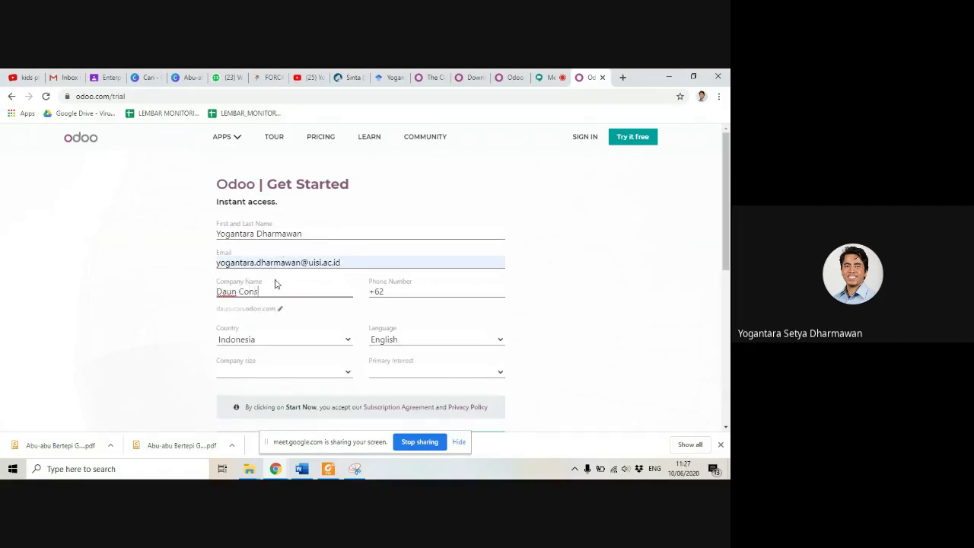
pyautogui.write('ulting')
pyautogui.click(421, 295)
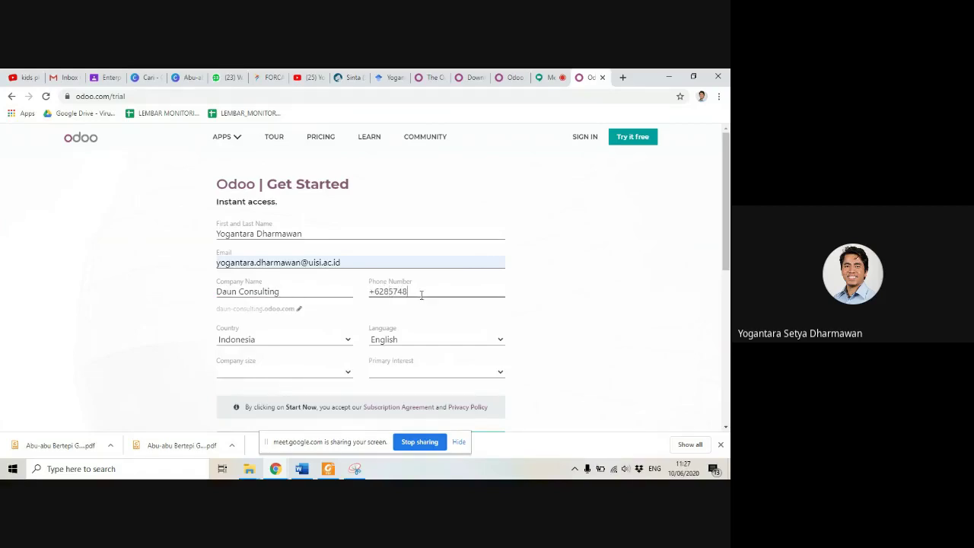
# Step: Choose company size 5 - 20 employees and interest 'I am a teacher', then submit
pyautogui.scroll(-1, 312, 358)
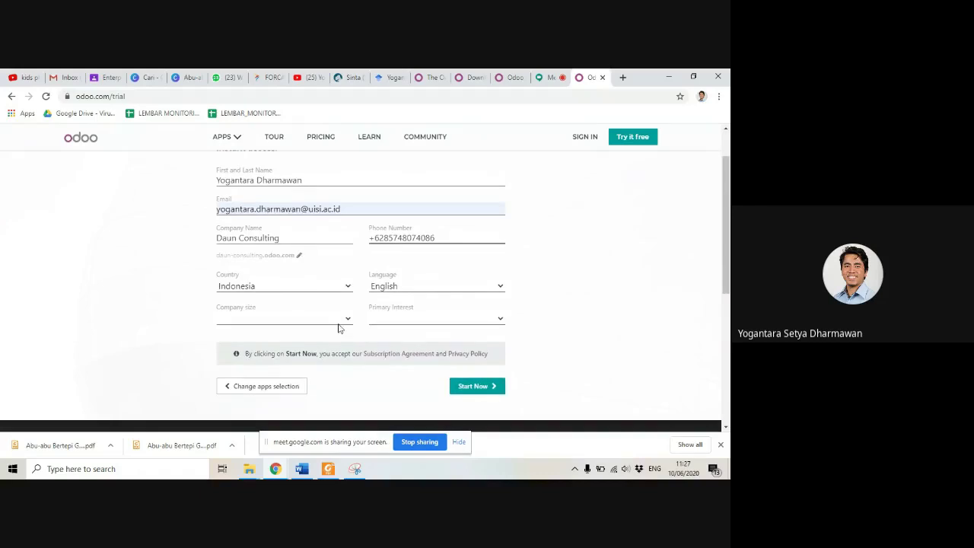
pyautogui.click(341, 321)
pyautogui.click(287, 344)
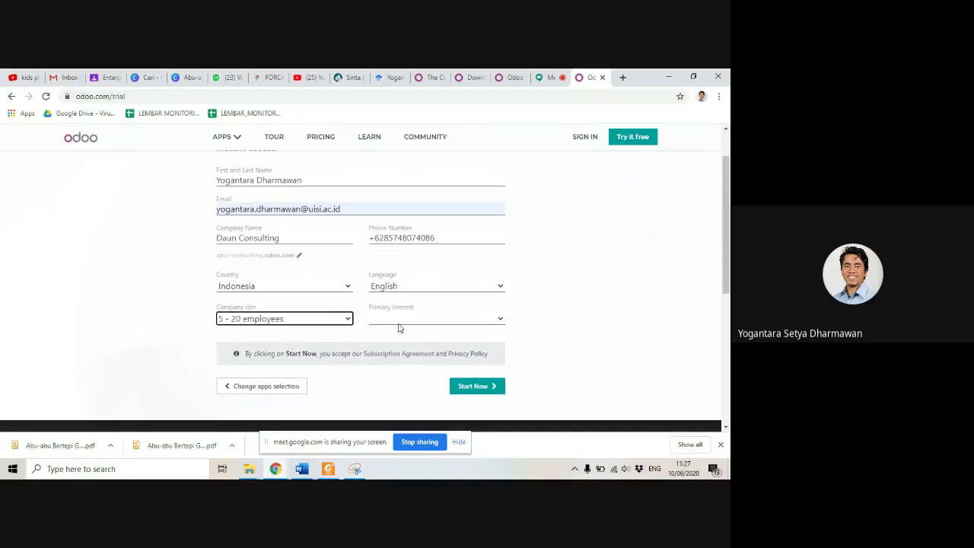
pyautogui.click(414, 324)
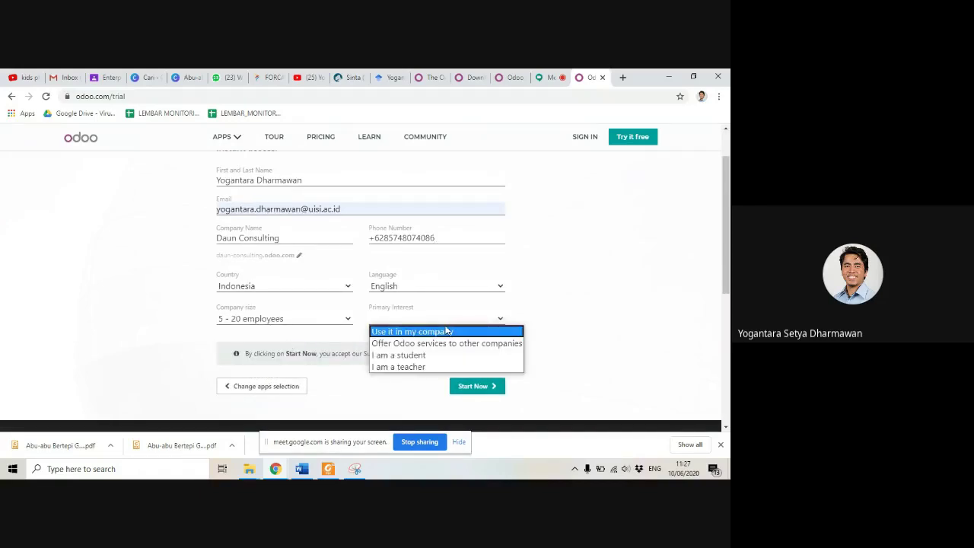
pyautogui.click(425, 367)
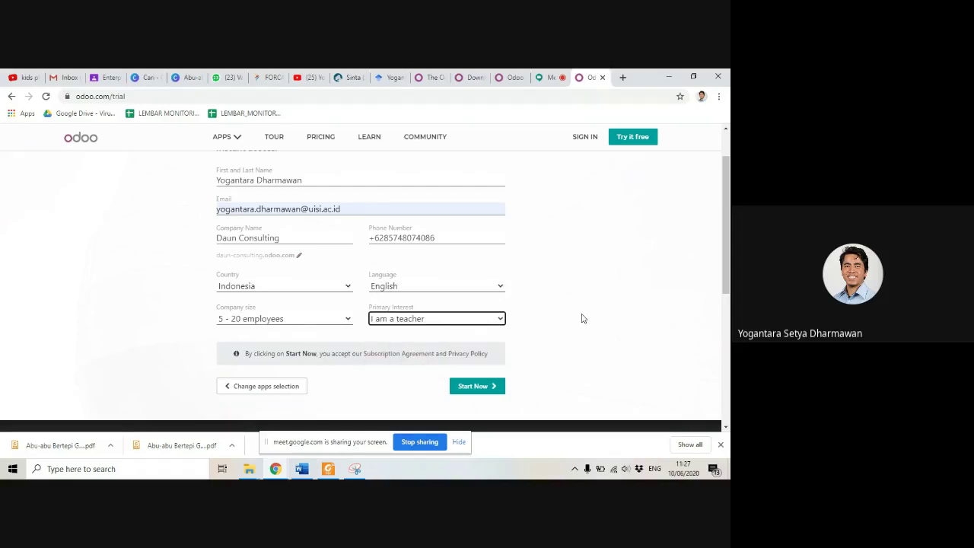
pyautogui.scroll(1, 502, 319)
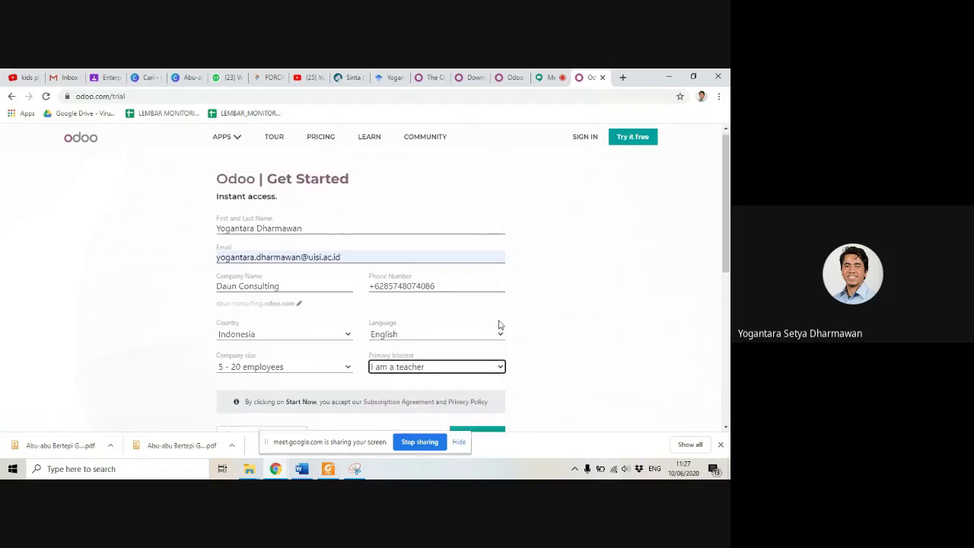
pyautogui.scroll(-1, 499, 321)
pyautogui.click(486, 388)
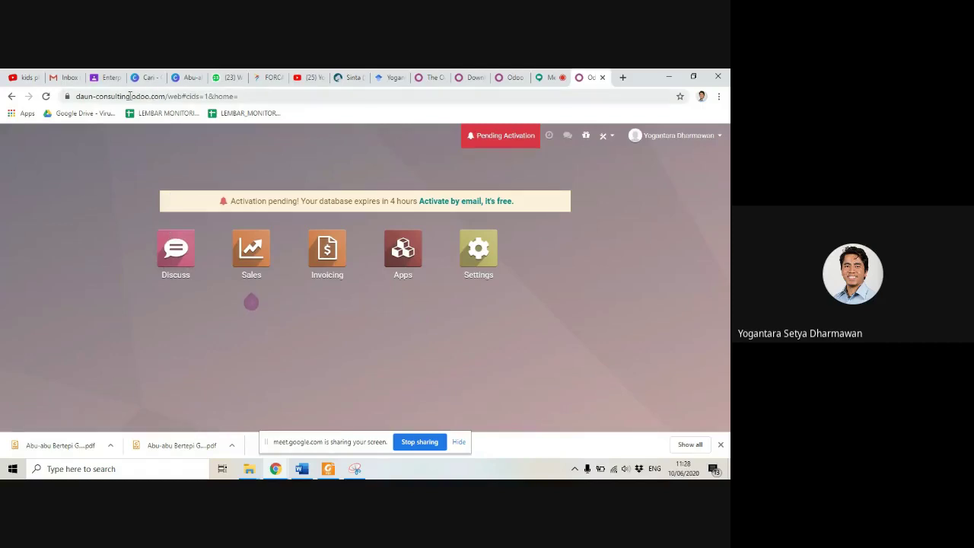
# Step: Check the daun-consulting database address in the URL bar, then switch to the Gmail inbox
pyautogui.click(77, 97)
pyautogui.click(130, 97)
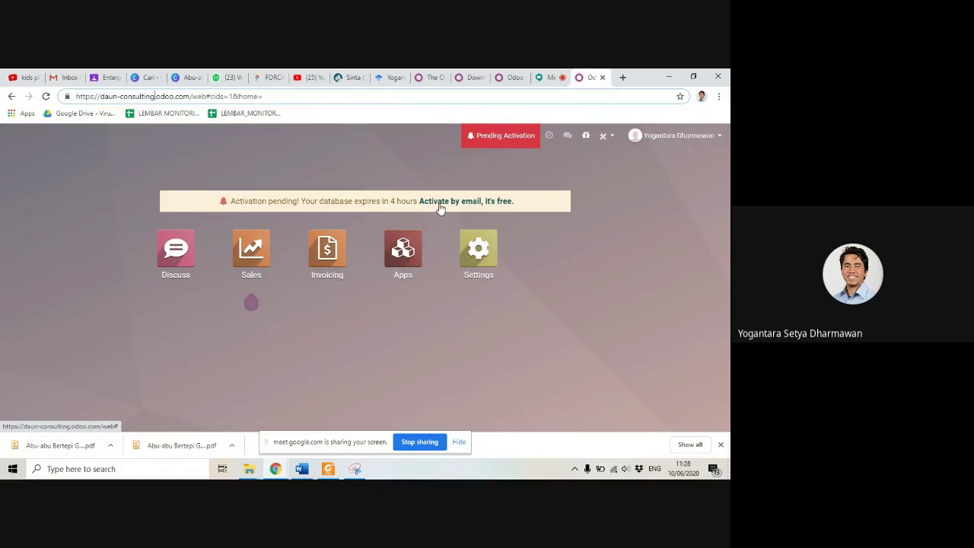
pyautogui.click(67, 76)
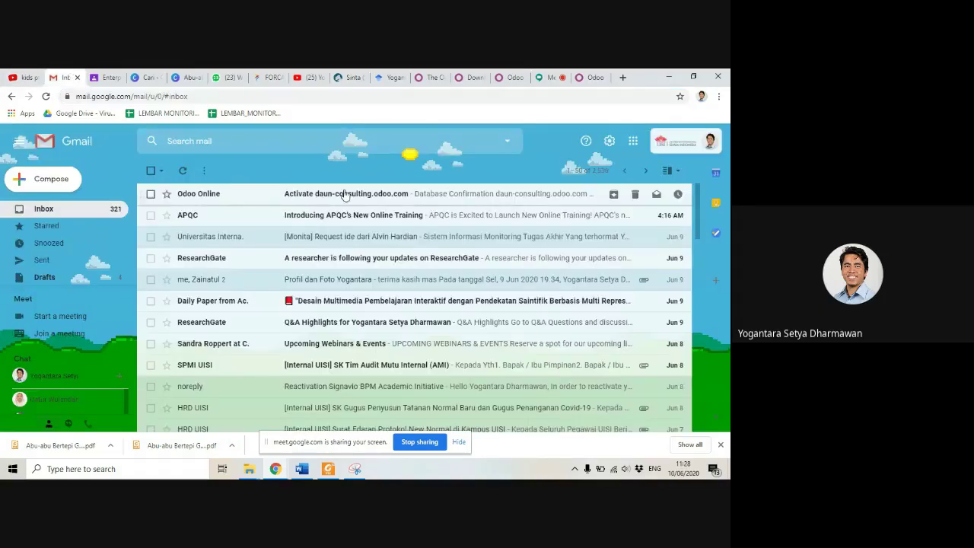
# Step: Open the 'Activate daun-consulting.odoo.com' e-mail and follow its database activation link
pyautogui.click(342, 193)
pyautogui.scroll(-1, 417, 354)
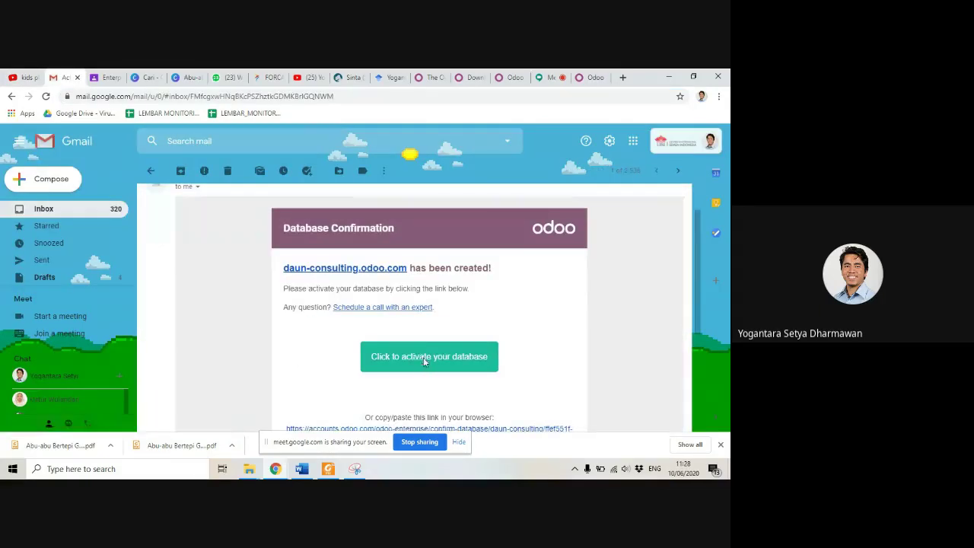
pyautogui.click(423, 357)
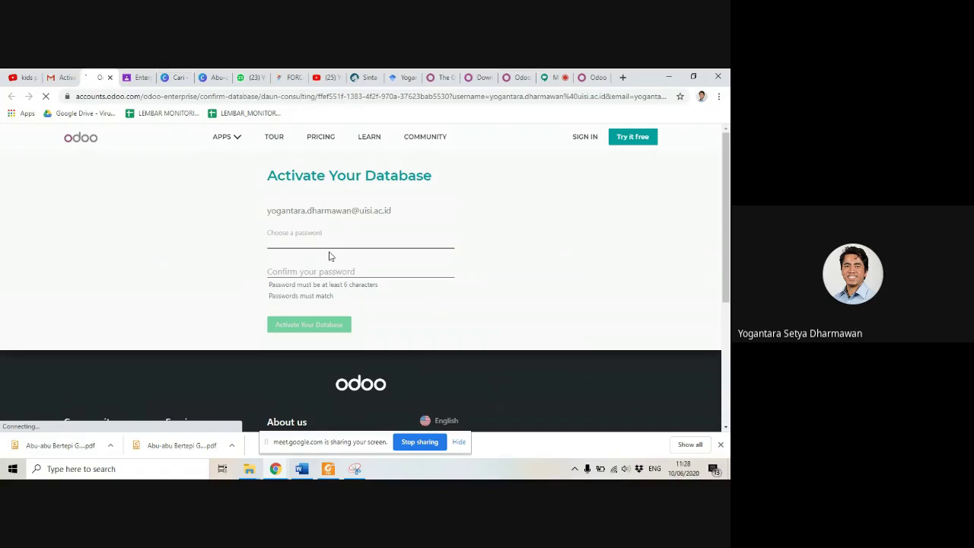
# Step: Enter a password, confirm it to match, and activate the daun-consulting database
pyautogui.write('•')
pyautogui.press('BackSpace')
pyautogui.press('BackSpace')
pyautogui.press('BackSpace')
pyautogui.press('BackSpace')
pyautogui.write('••')
pyautogui.click(331, 268)
pyautogui.write('••••')
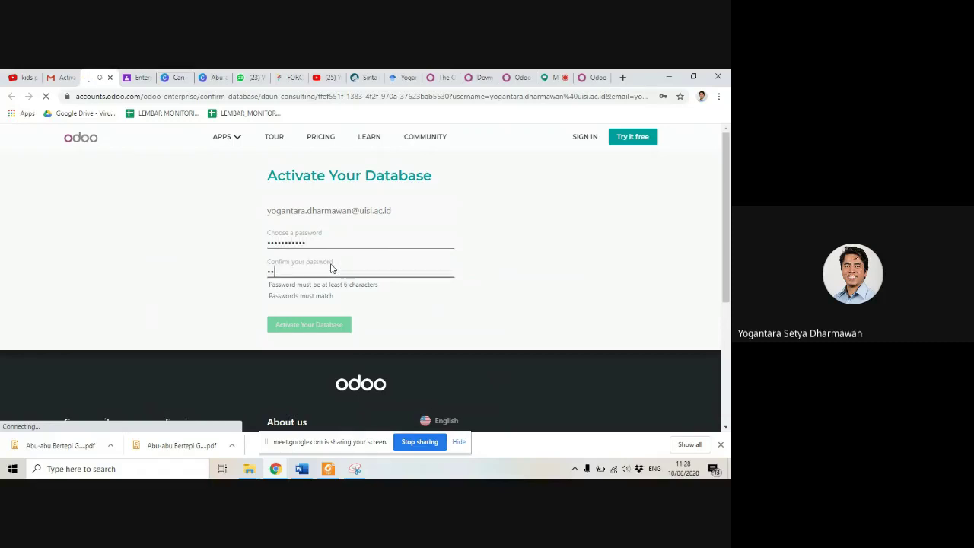
pyautogui.write('••••')
pyautogui.click(320, 244)
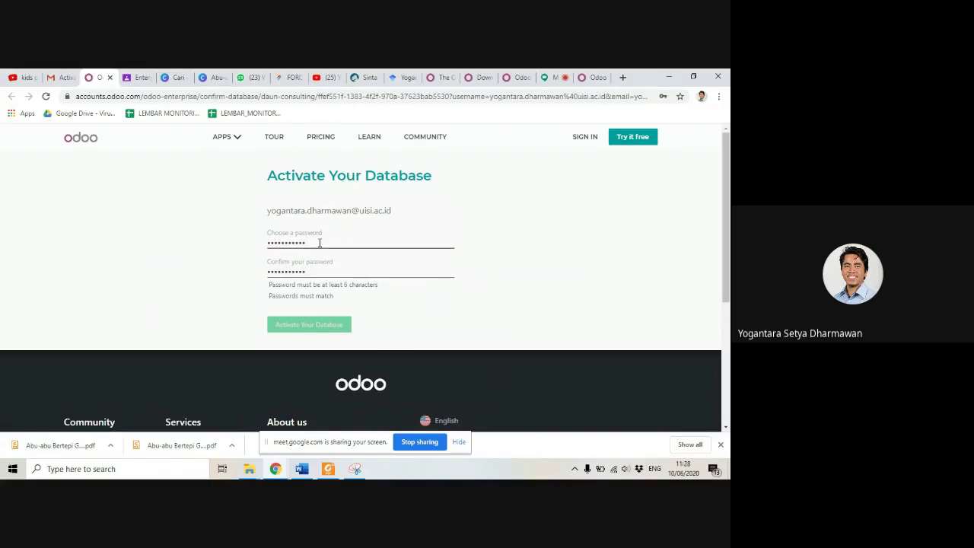
pyautogui.press('BackSpace')
pyautogui.press('BackSpace')
pyautogui.press('BackSpace')
pyautogui.press('BackSpace')
pyautogui.press('BackSpace')
pyautogui.press('BackSpace')
pyautogui.press('BackSpace')
pyautogui.press('BackSpace')
pyautogui.press('BackSpace')
pyautogui.write('••')
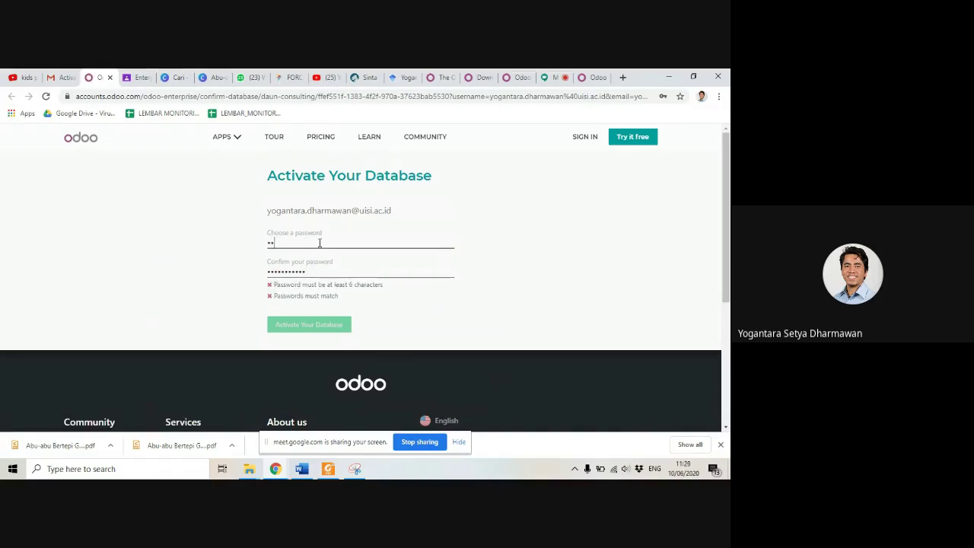
pyautogui.write('••••')
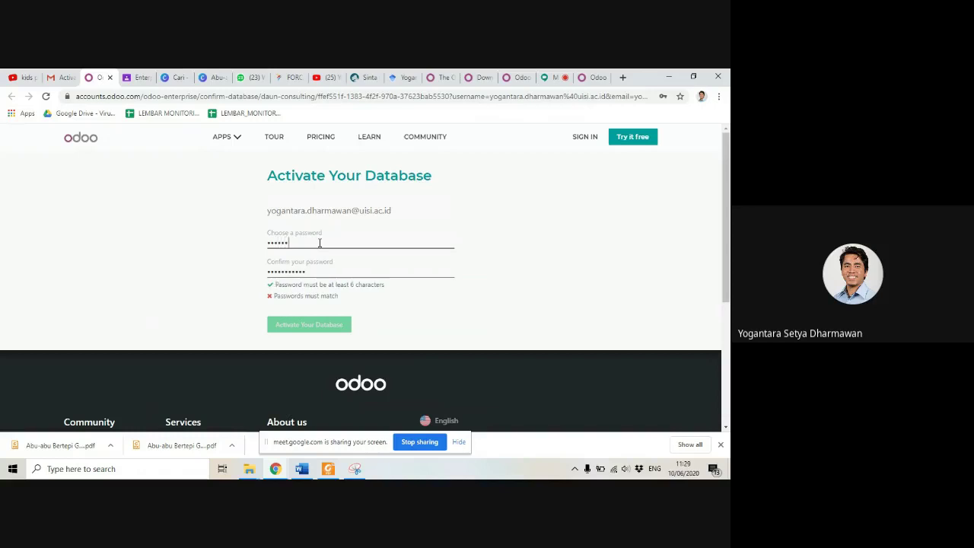
pyautogui.write('•')
pyautogui.press('Tab')
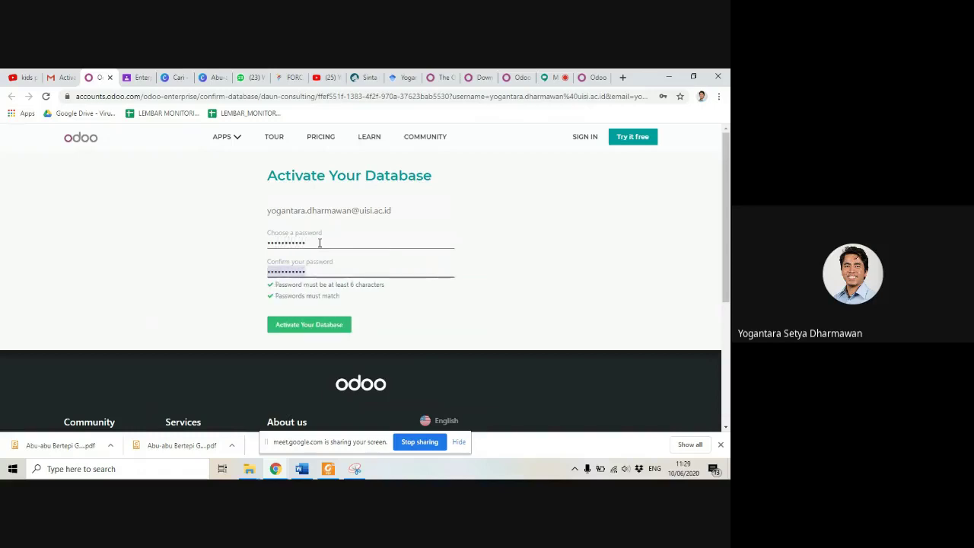
pyautogui.click(311, 330)
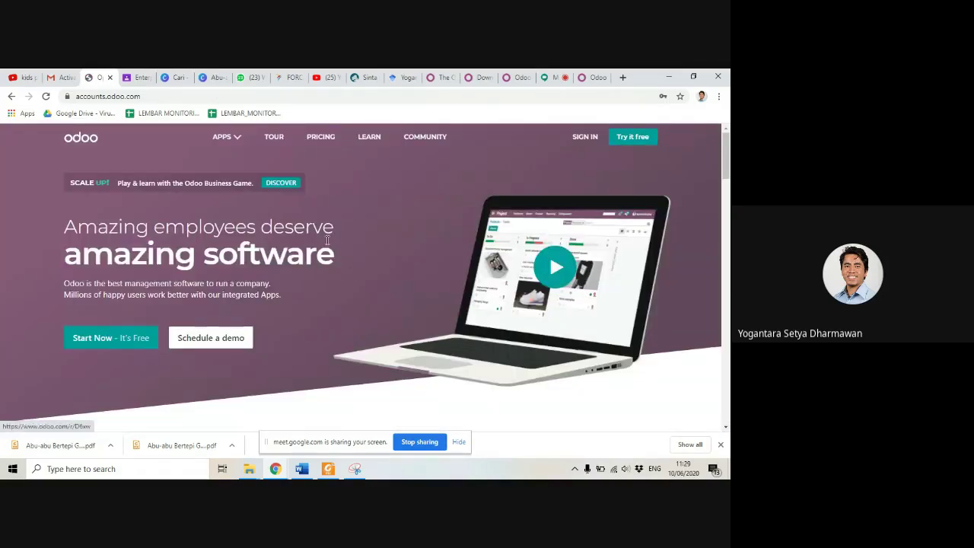
# Step: Reload the daun-consulting dashboard to clear the activation warning, then open the Sales app
pyautogui.click(591, 76)
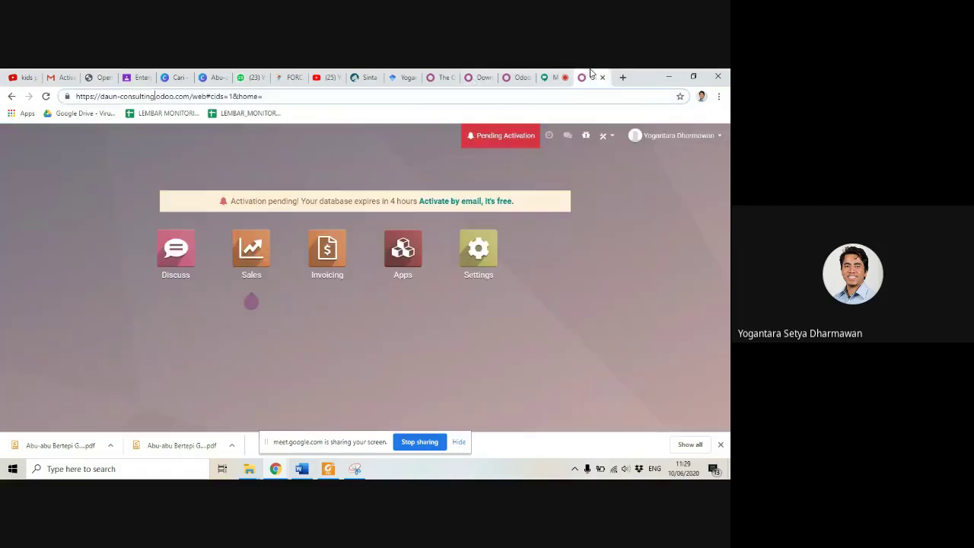
pyautogui.click(47, 96)
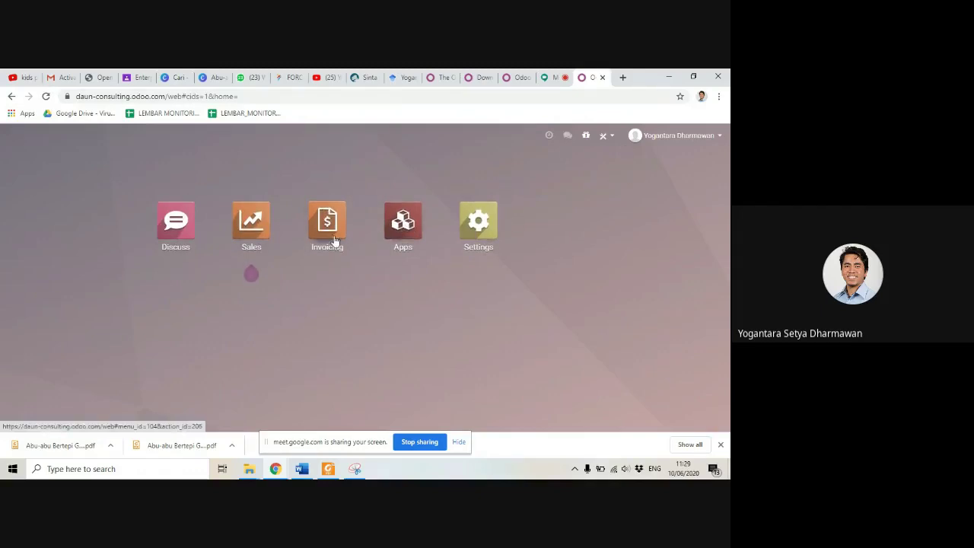
pyautogui.moveTo(254, 266)
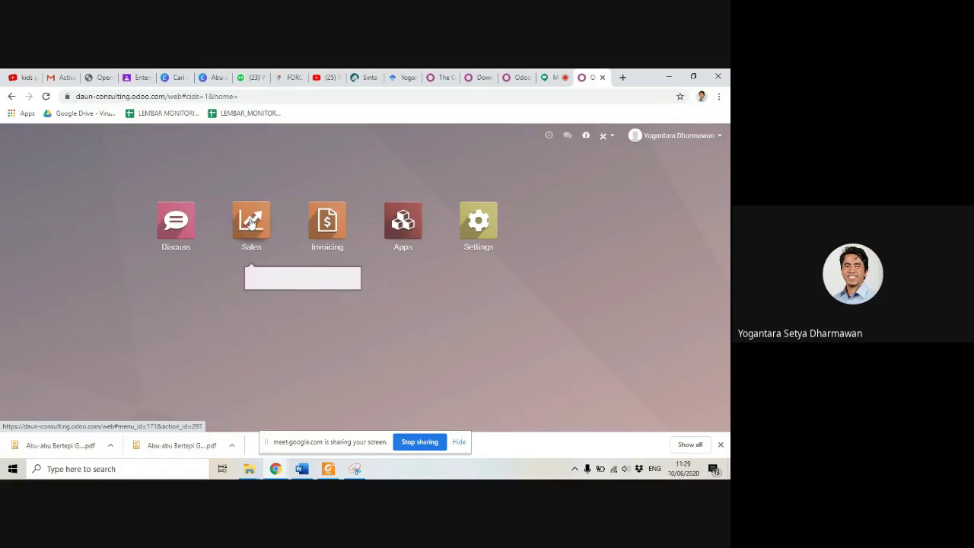
pyautogui.click(251, 222)
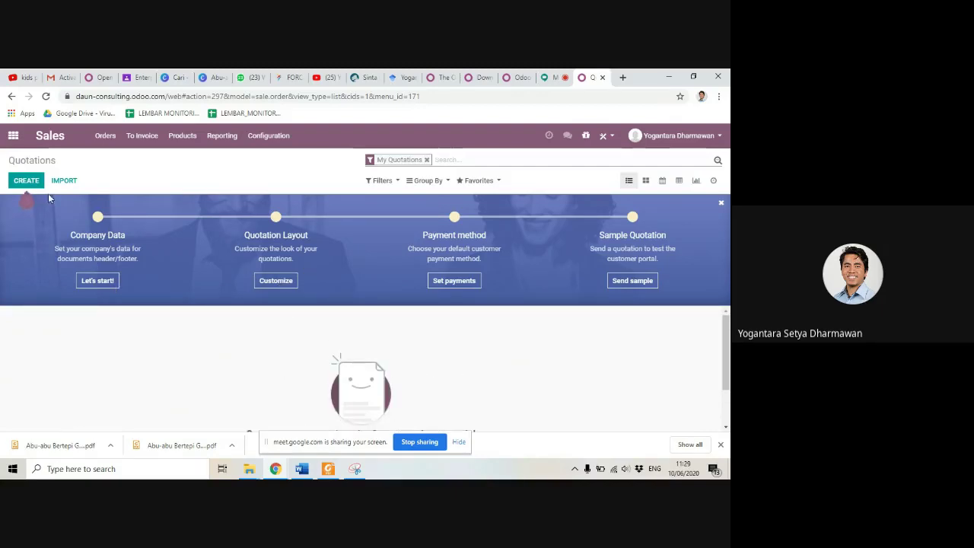
# Step: In the company data dialog, set the street to Surabaya and apply
pyautogui.scroll(-1, 215, 325)
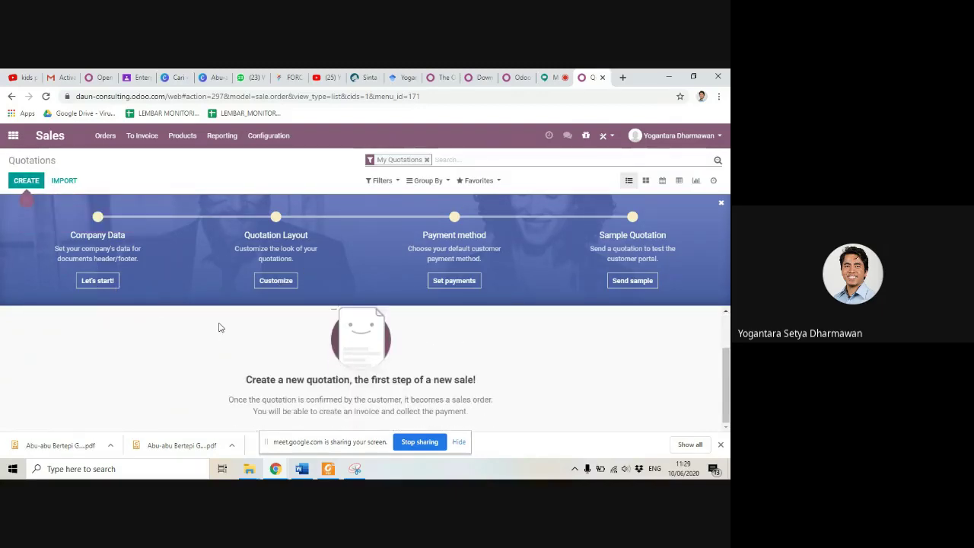
pyautogui.scroll(1, 218, 327)
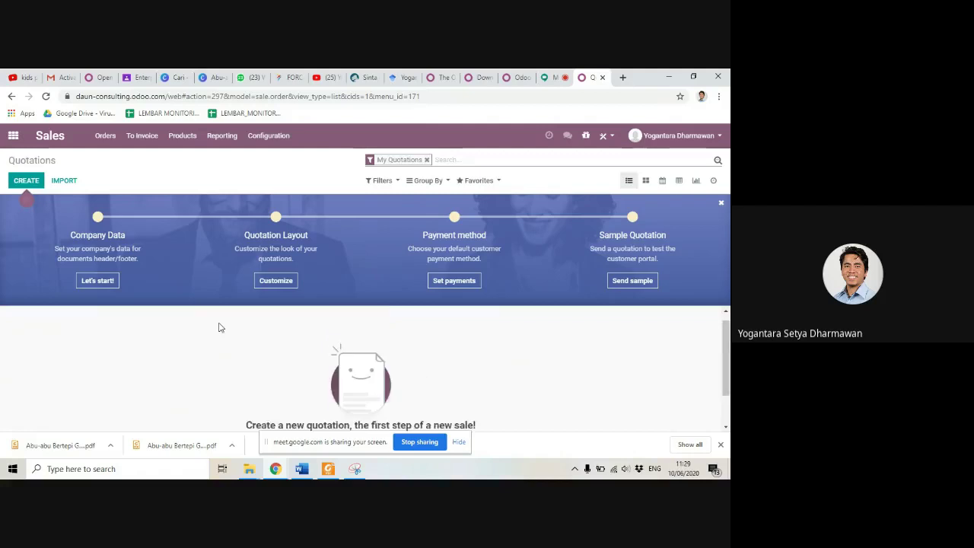
pyautogui.click(95, 282)
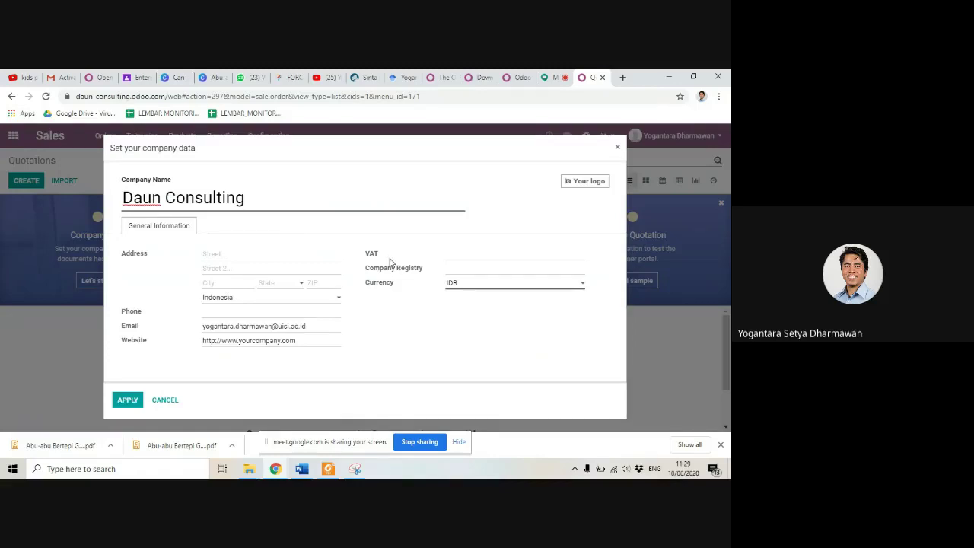
pyautogui.click(485, 274)
pyautogui.click(480, 260)
pyautogui.click(227, 254)
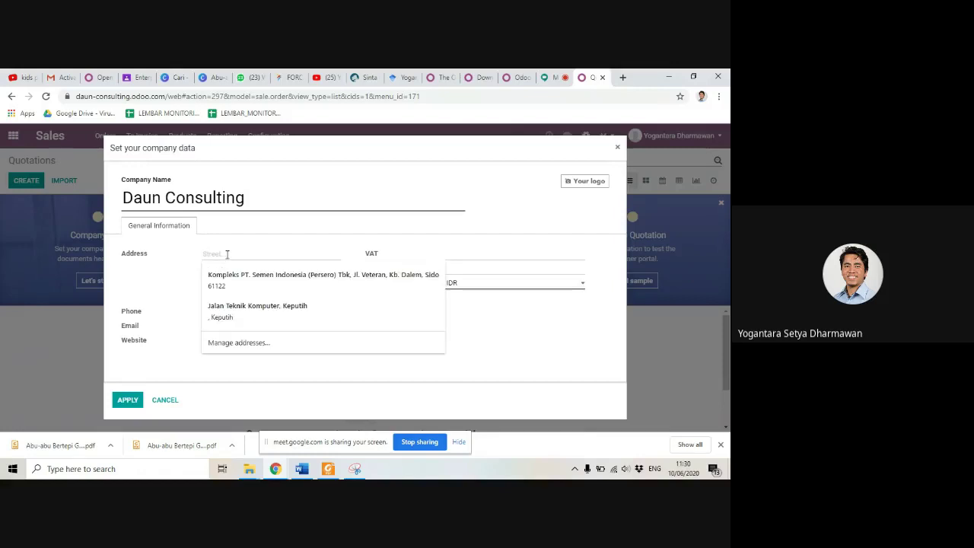
pyautogui.write('Surabaya')
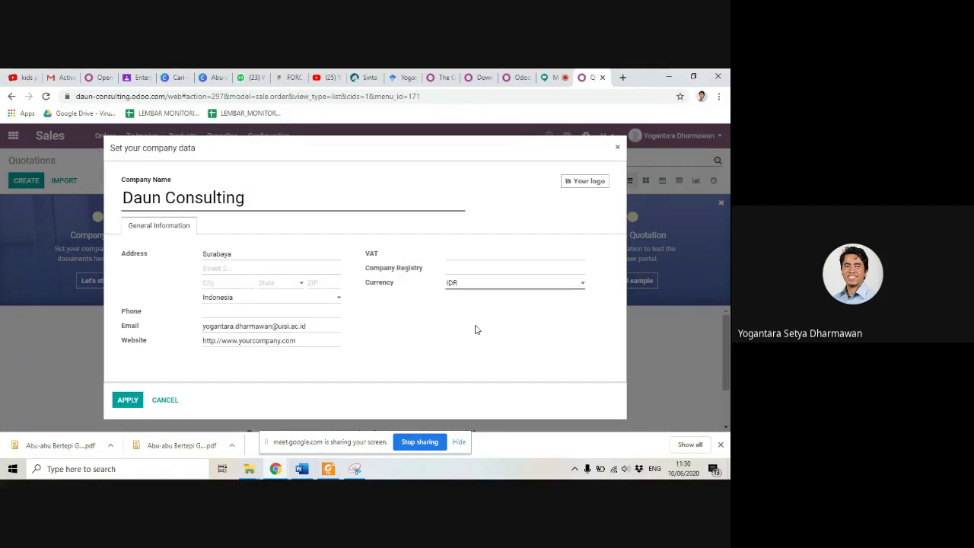
pyautogui.click(126, 400)
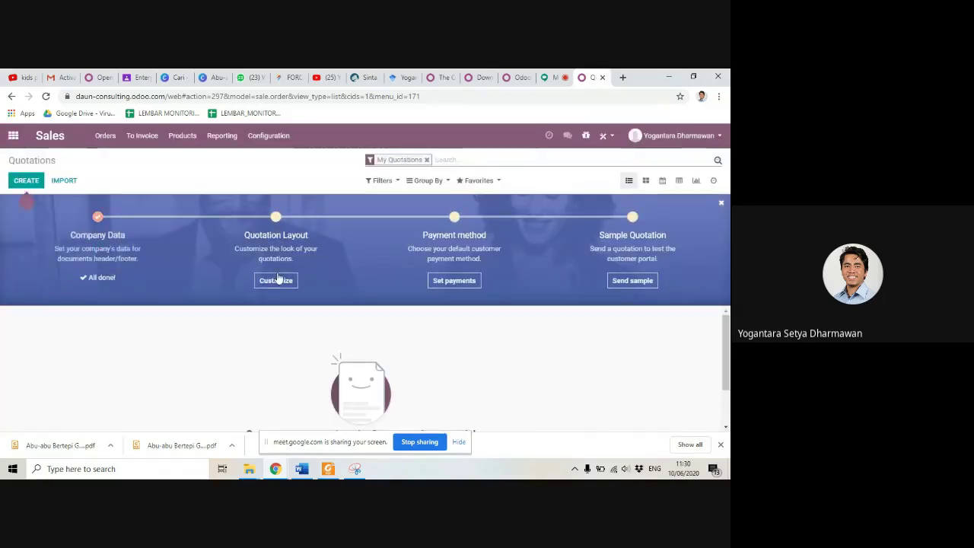
# Step: Customize the quotation layout and browse to the Logo UISI 2018 folder for a new logo
pyautogui.click(280, 282)
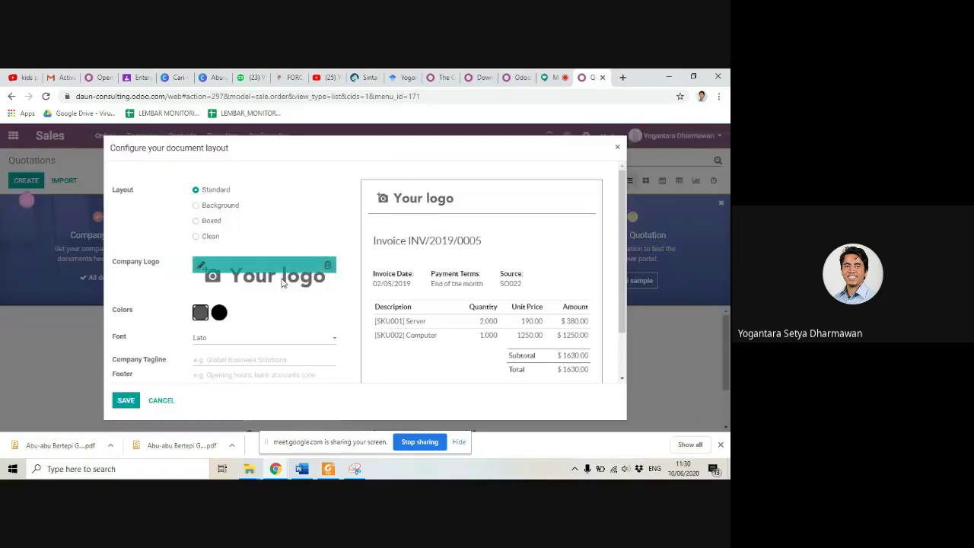
pyautogui.scroll(-2, 394, 281)
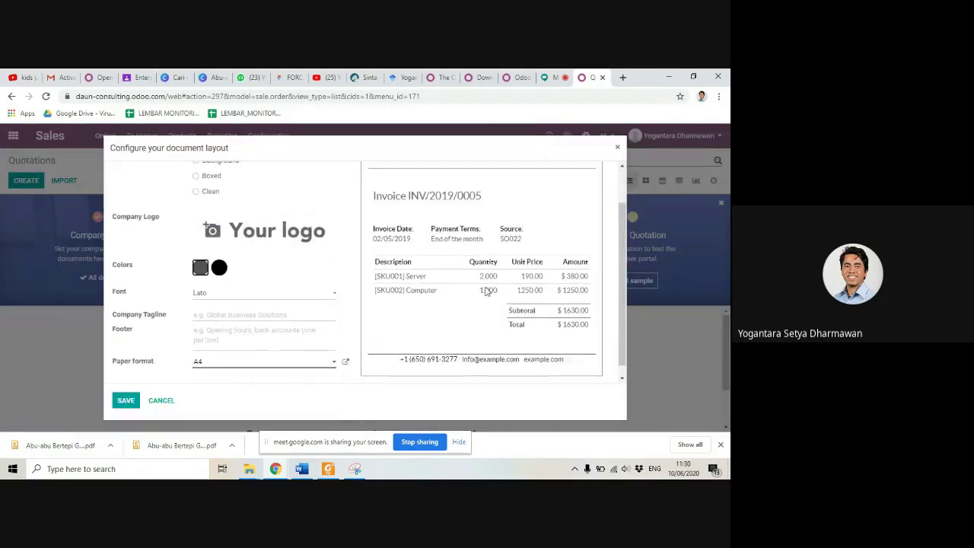
pyautogui.scroll(2, 394, 282)
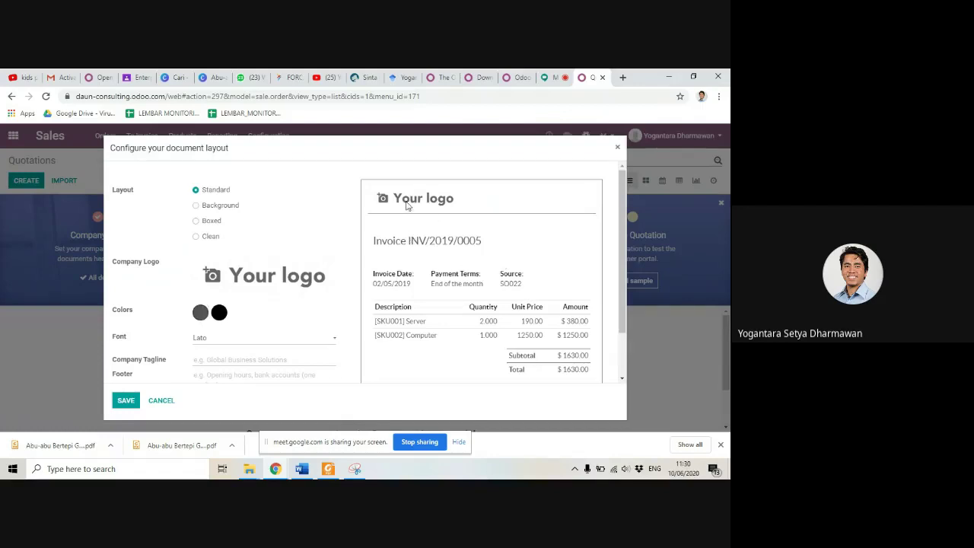
pyautogui.click(201, 267)
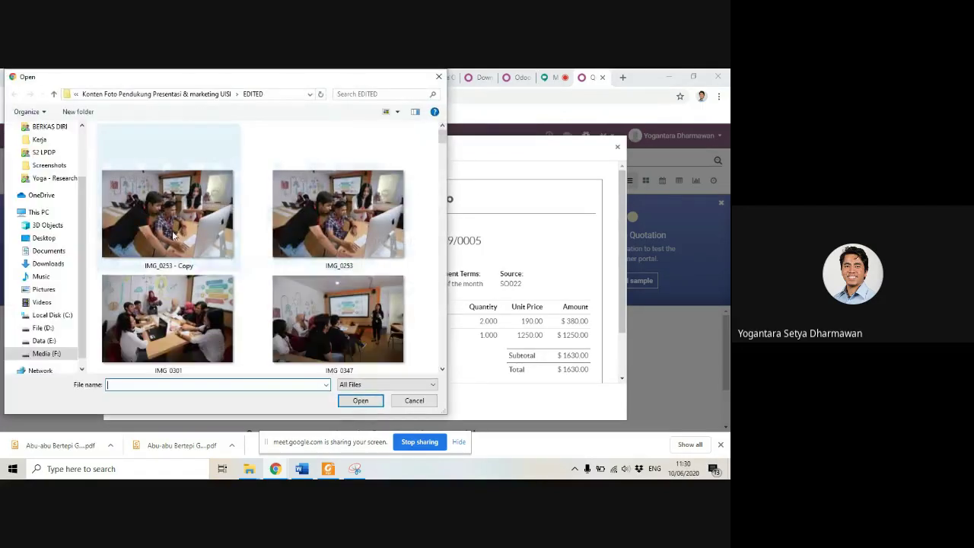
pyautogui.click(192, 93)
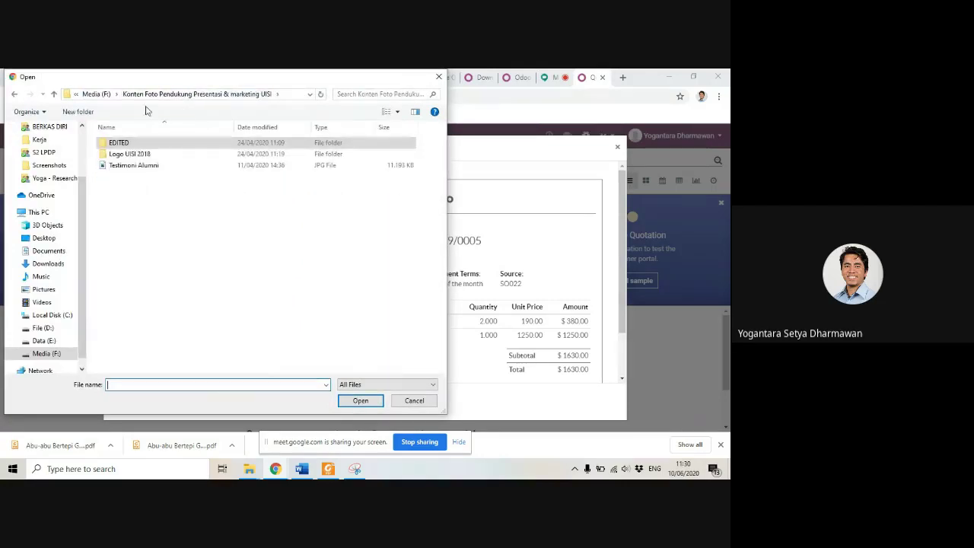
pyautogui.click(103, 96)
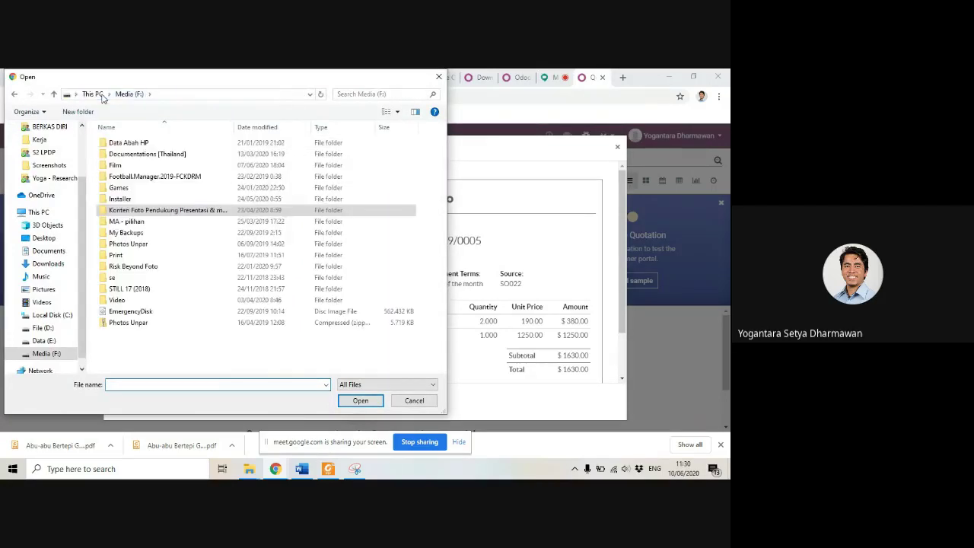
pyautogui.doubleClick(138, 211)
pyautogui.doubleClick(128, 155)
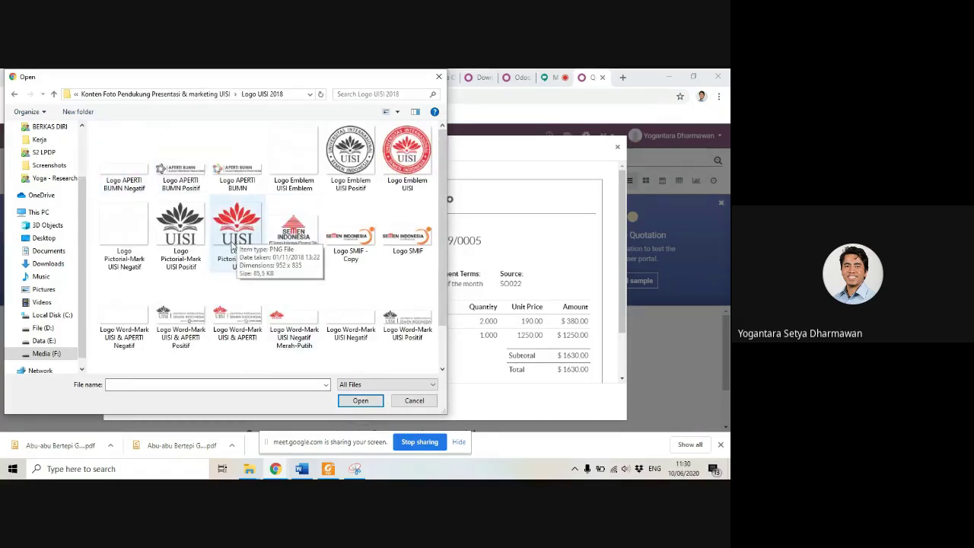
# Step: Use Logo Emblem UISI Positif as the company logo and save the layout
pyautogui.click(361, 169)
pyautogui.doubleClick(361, 169)
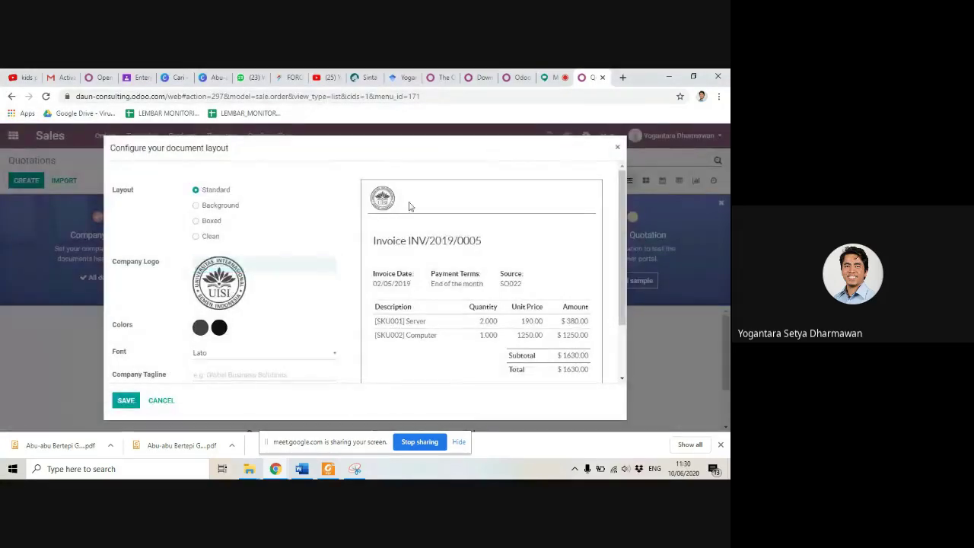
pyautogui.scroll(-2, 385, 267)
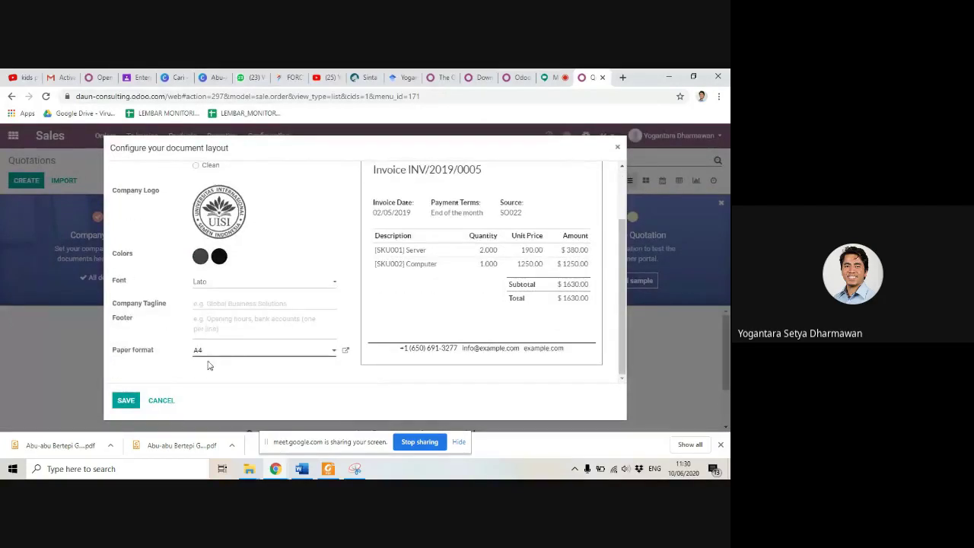
pyautogui.click(127, 401)
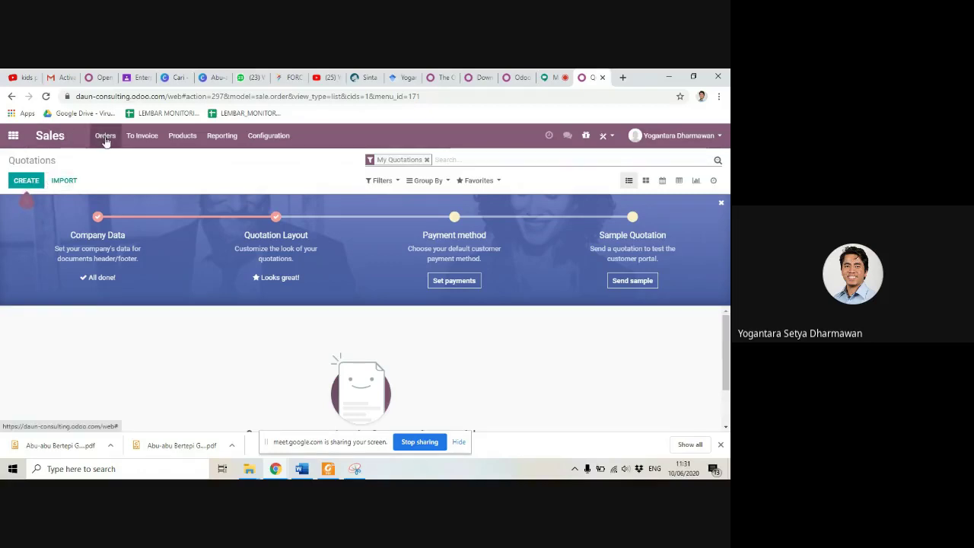
# Step: Start a new quotation and begin creating a new customer from the Customer field
pyautogui.click(25, 181)
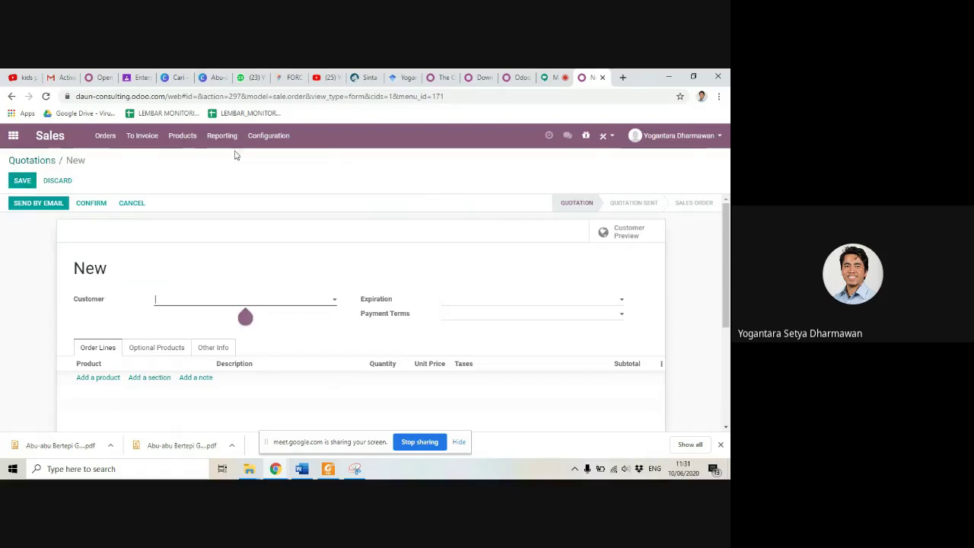
pyautogui.click(335, 300)
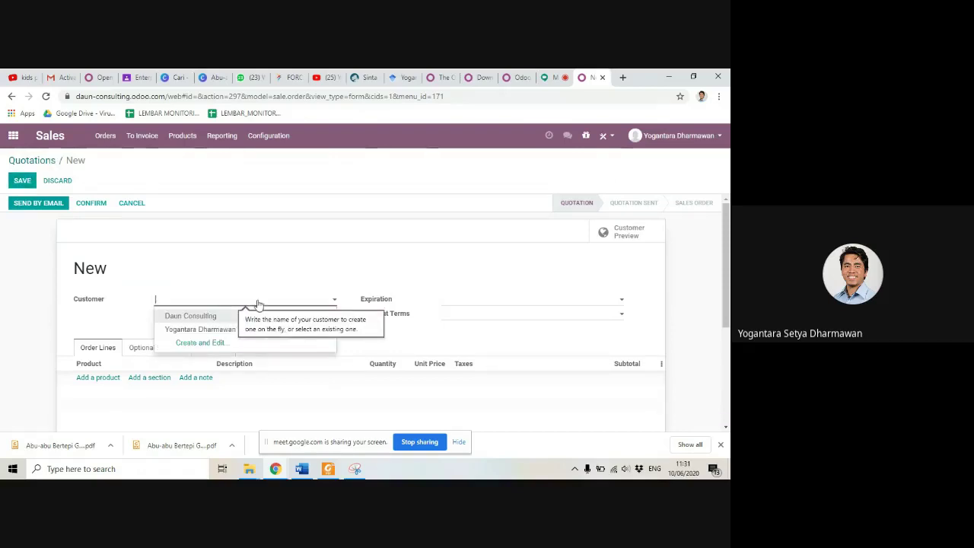
pyautogui.click(207, 344)
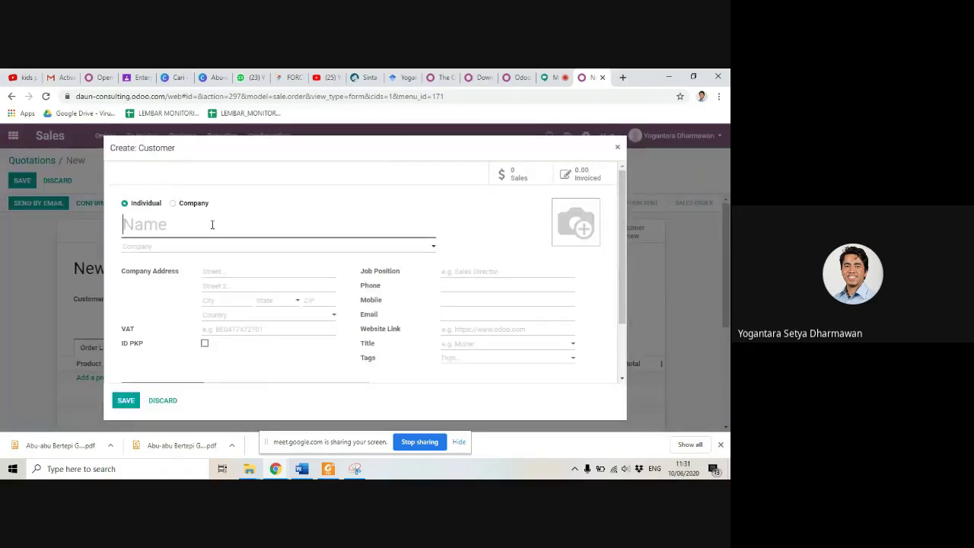
# Step: Name the new customer PT ABC SEJAHTERA, leave its company empty, and save it
pyautogui.write('PT ABS')
pyautogui.press('BackSpace')
pyautogui.write('C N')
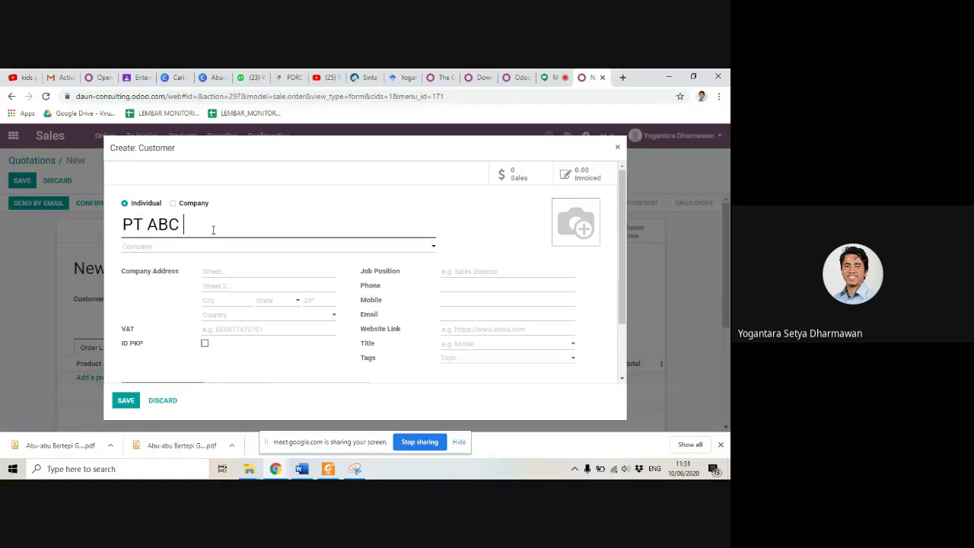
pyautogui.press('BackSpace')
pyautogui.write('IN')
pyautogui.press('BackSpace')
pyautogui.press('BackSpace')
pyautogui.write('SEJAHTERA')
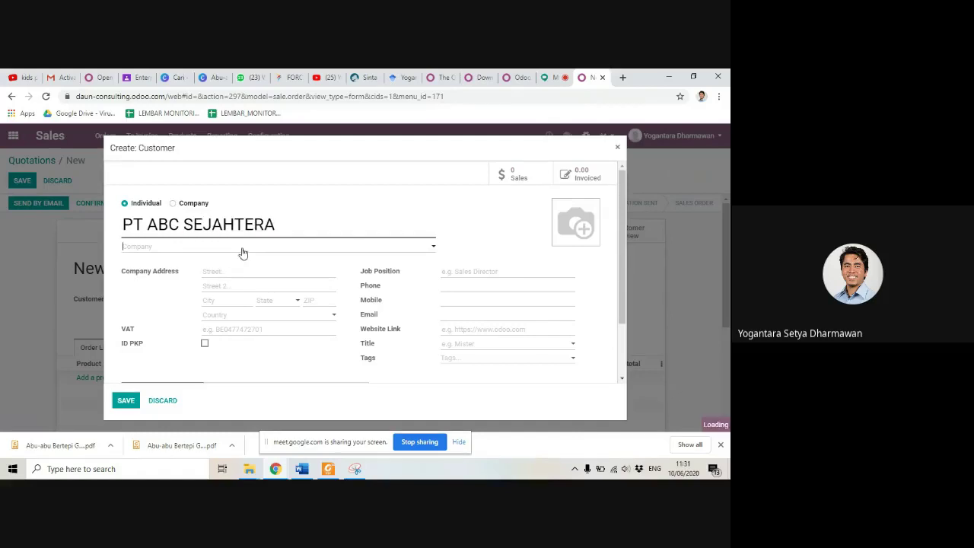
pyautogui.click(270, 250)
pyautogui.click(200, 252)
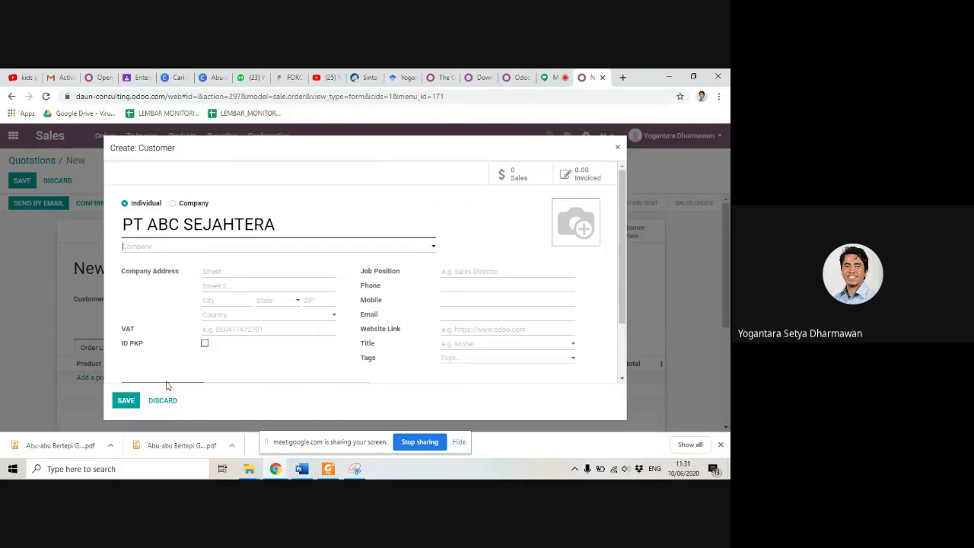
pyautogui.click(126, 400)
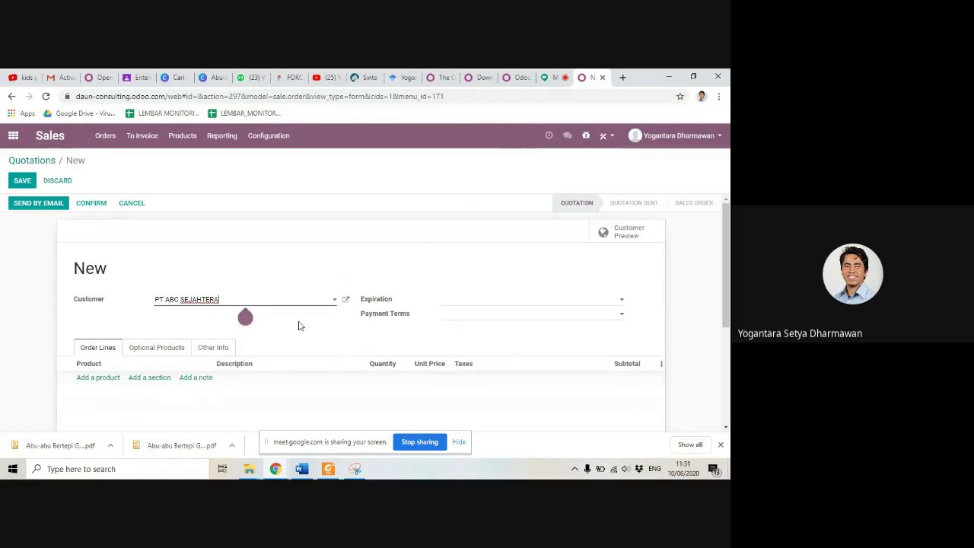
# Step: Set the quotation's expiration date to 06/11/2020
pyautogui.scroll(-1, 298, 325)
pyautogui.click(506, 253)
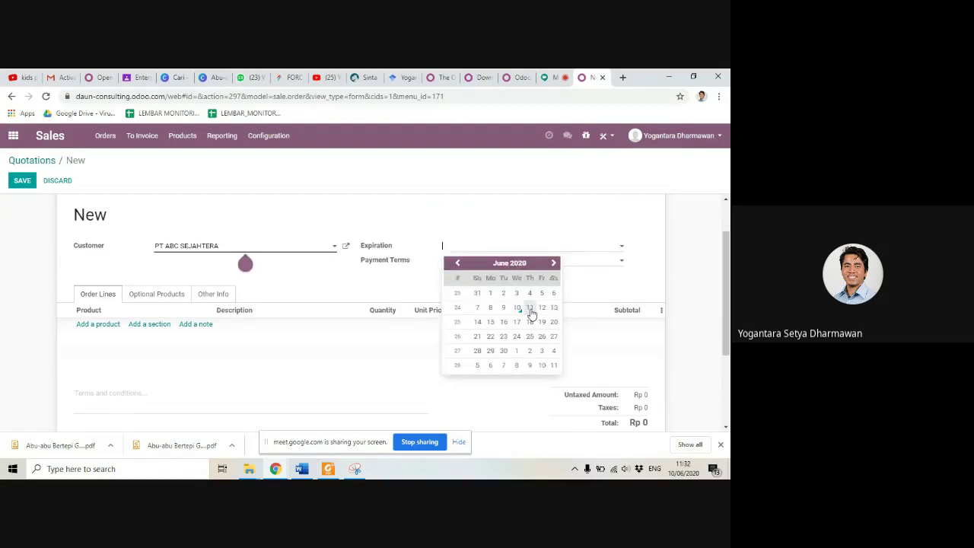
pyautogui.click(531, 308)
# Step: Choose 15 Days payment terms and add an empty order line
pyautogui.click(498, 265)
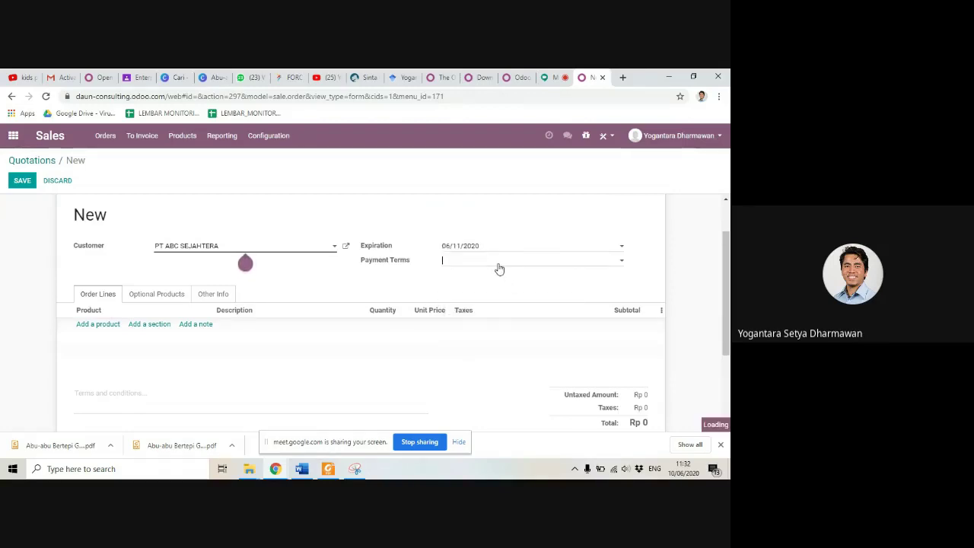
pyautogui.click(476, 290)
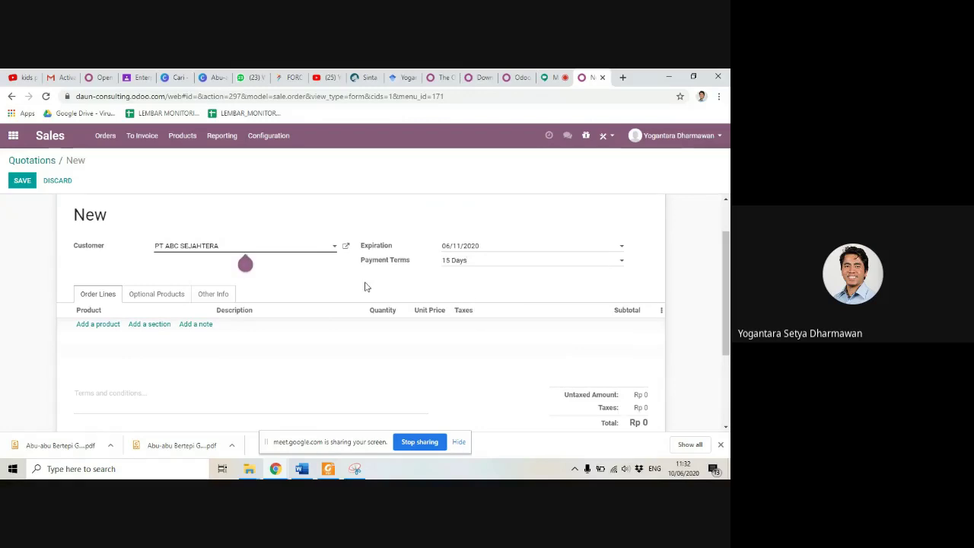
pyautogui.scroll(-1, 228, 316)
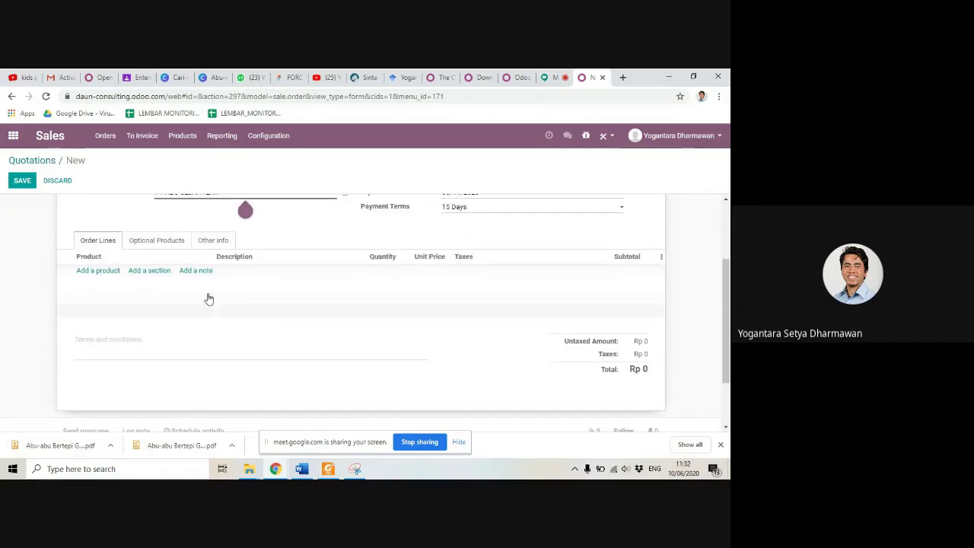
pyautogui.click(90, 271)
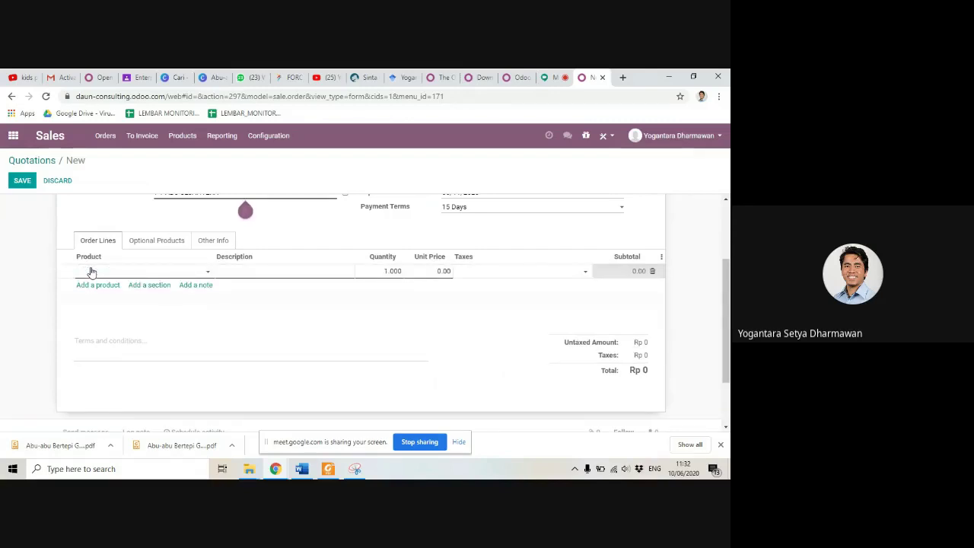
# Step: Create product Produk Unggulan 1 as both sellable and purchasable, filling the order line
pyautogui.click(128, 286)
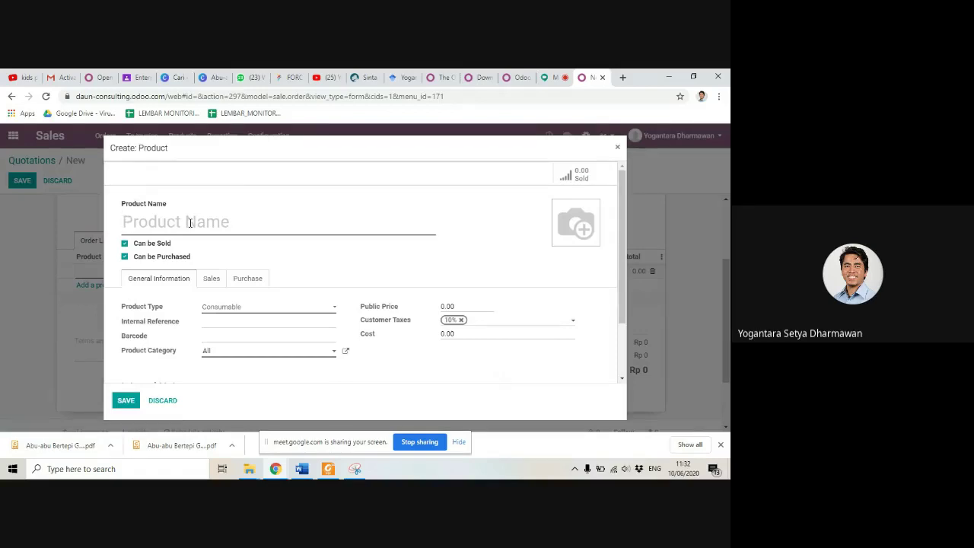
pyautogui.write('Product')
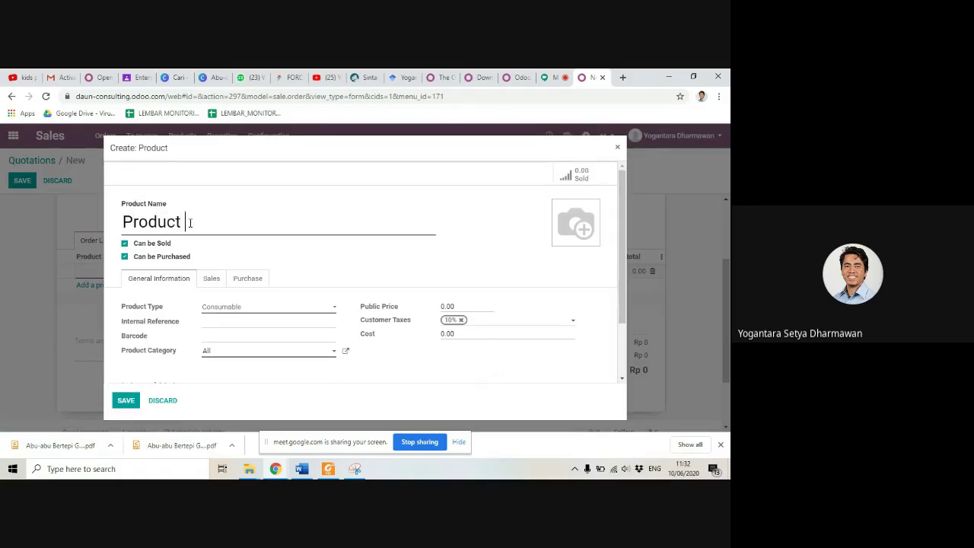
pyautogui.write(' Unggulan 1')
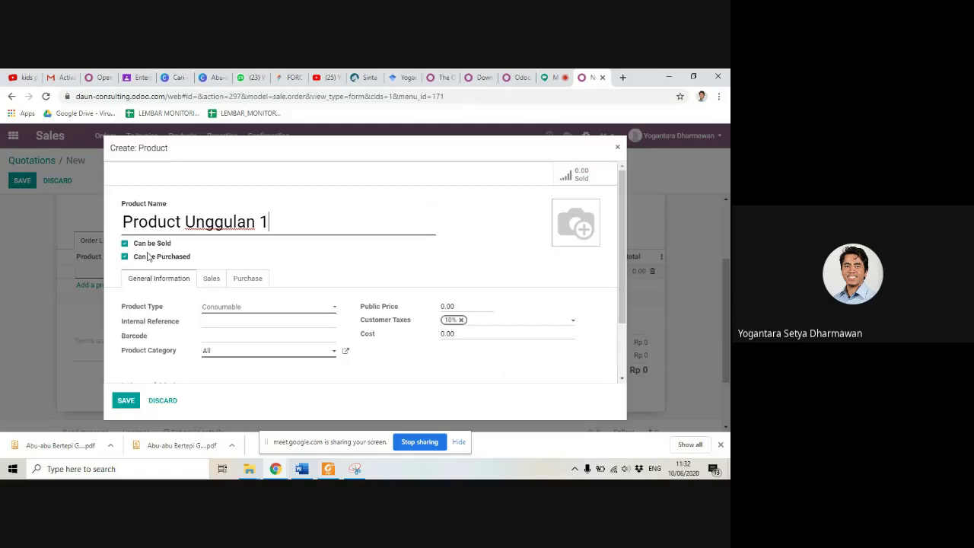
pyautogui.click(125, 257)
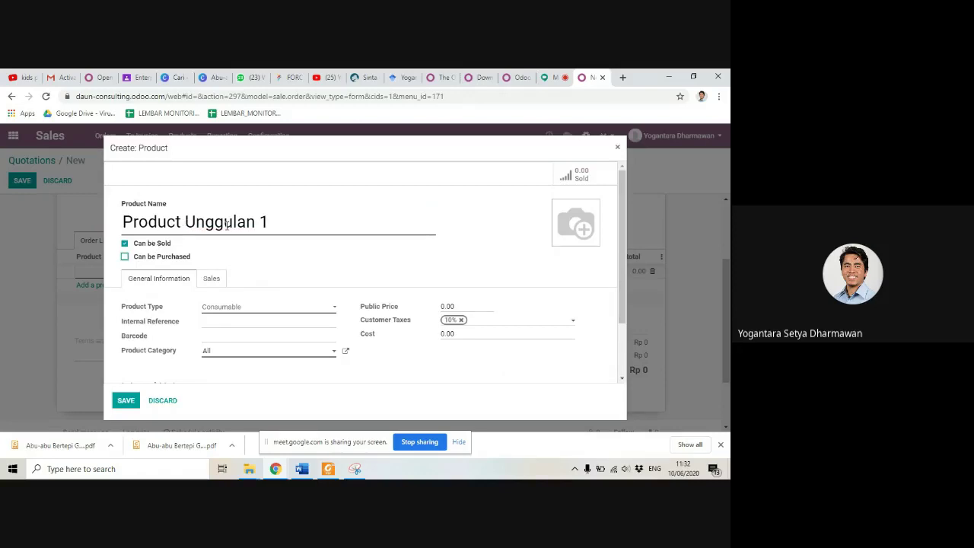
pyautogui.click(177, 220)
pyautogui.press('BackSpace')
pyautogui.press('BackSpace')
pyautogui.write('k')
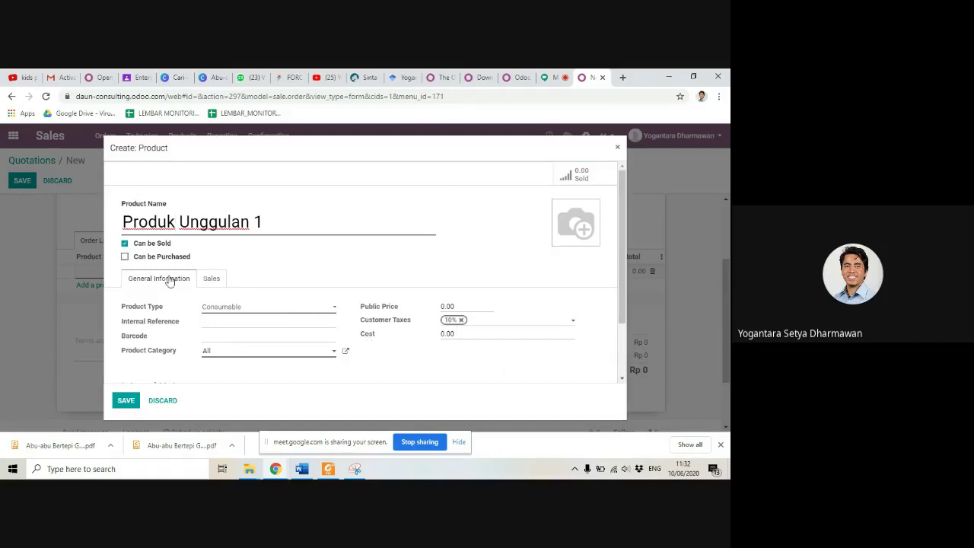
pyautogui.click(124, 257)
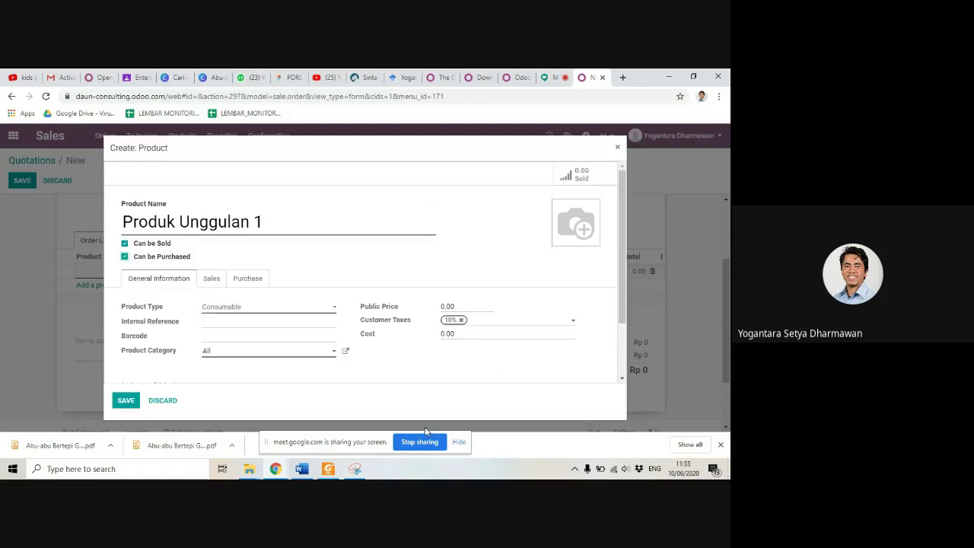
pyautogui.click(127, 401)
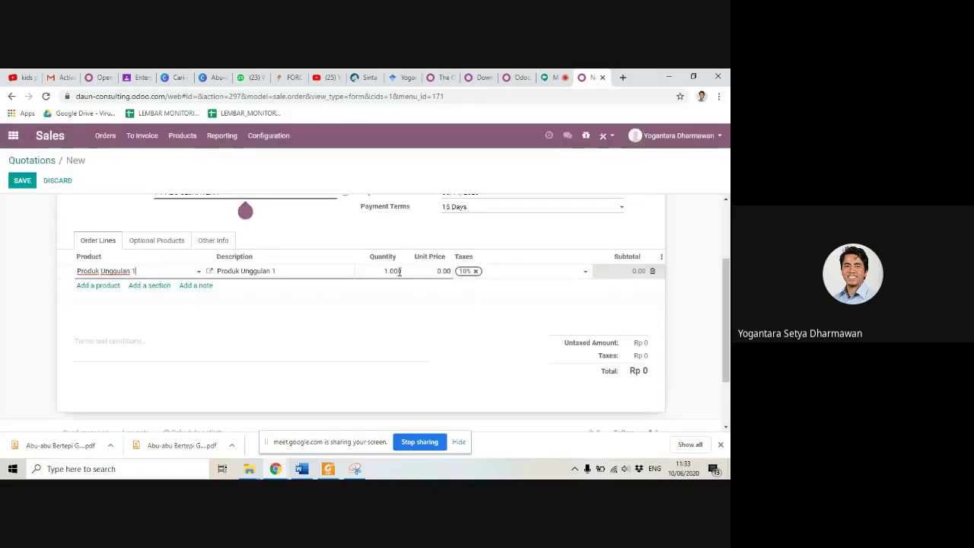
# Step: Commit the Produk Unggulan 1 order line at quantity 1.00
pyautogui.click(395, 271)
pyautogui.click(395, 271)
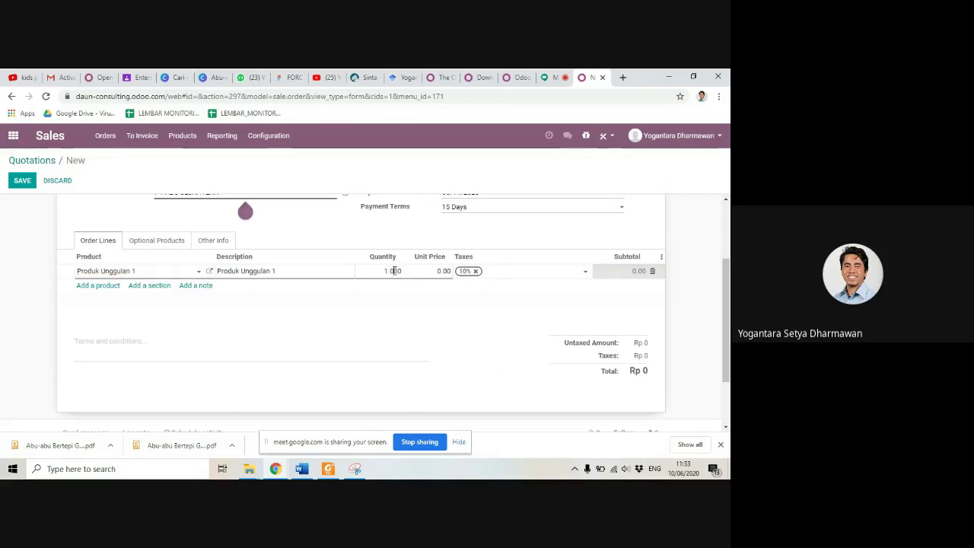
pyautogui.moveTo(386, 271); pyautogui.dragTo(403, 280)
pyautogui.press('Return')
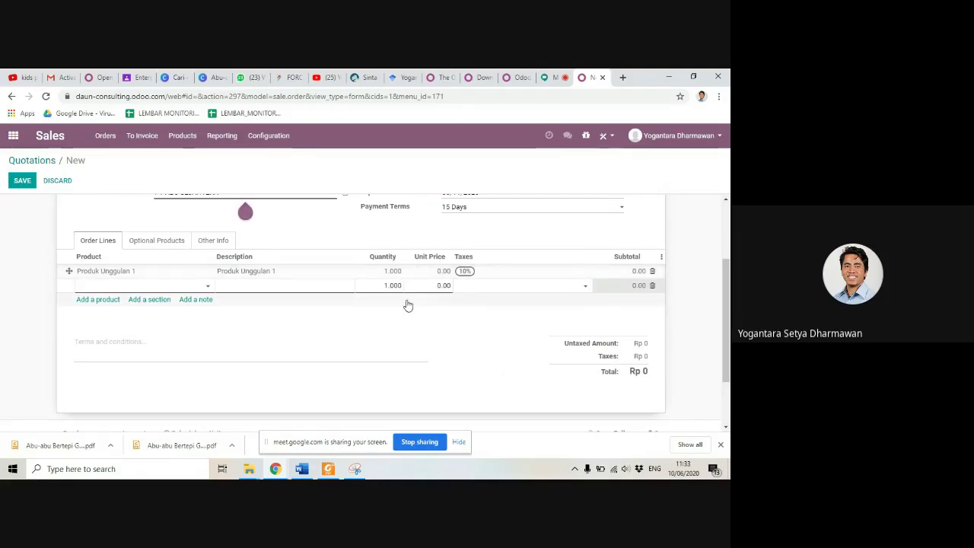
# Step: Set the unit price to 250,000.00, discard the empty extra line, and save the quotation
pyautogui.click(439, 271)
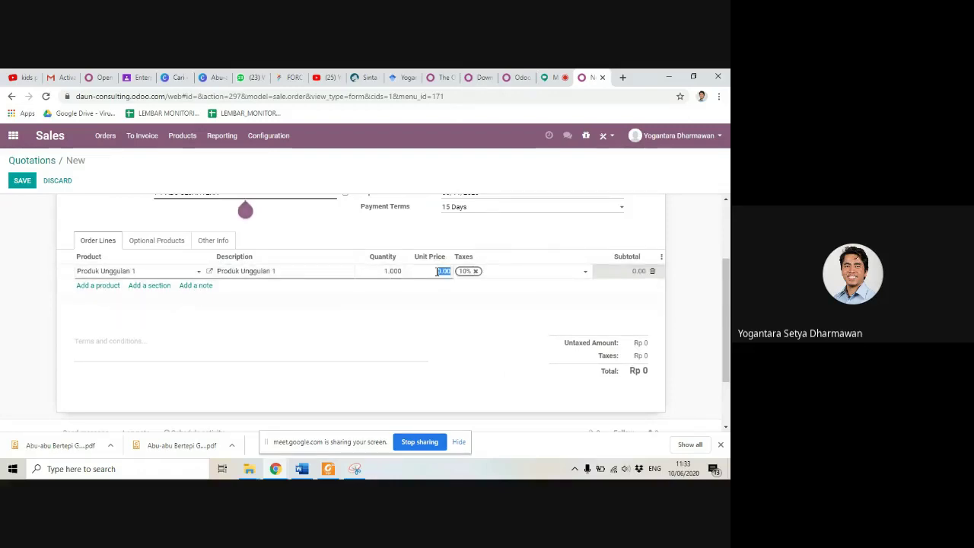
pyautogui.write('250000')
pyautogui.press('Return')
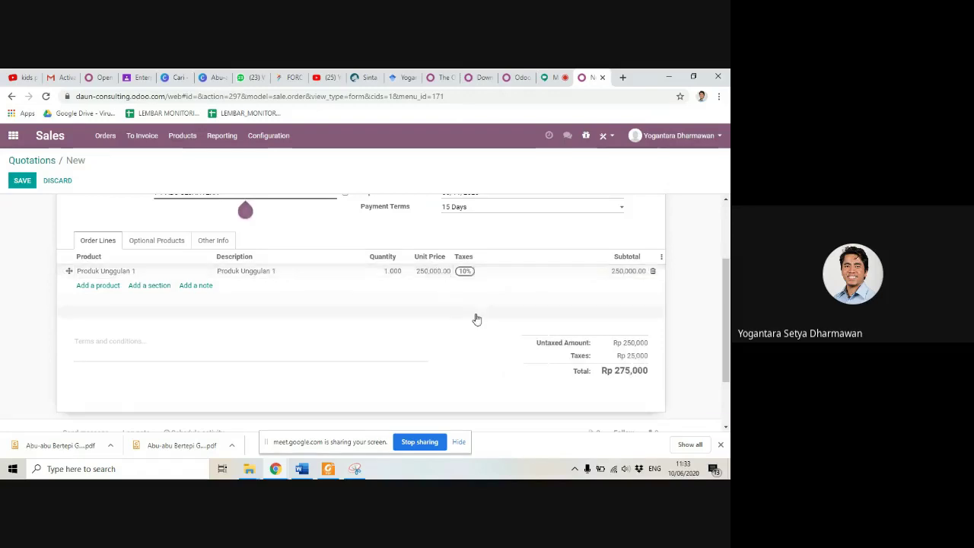
pyautogui.click(449, 338)
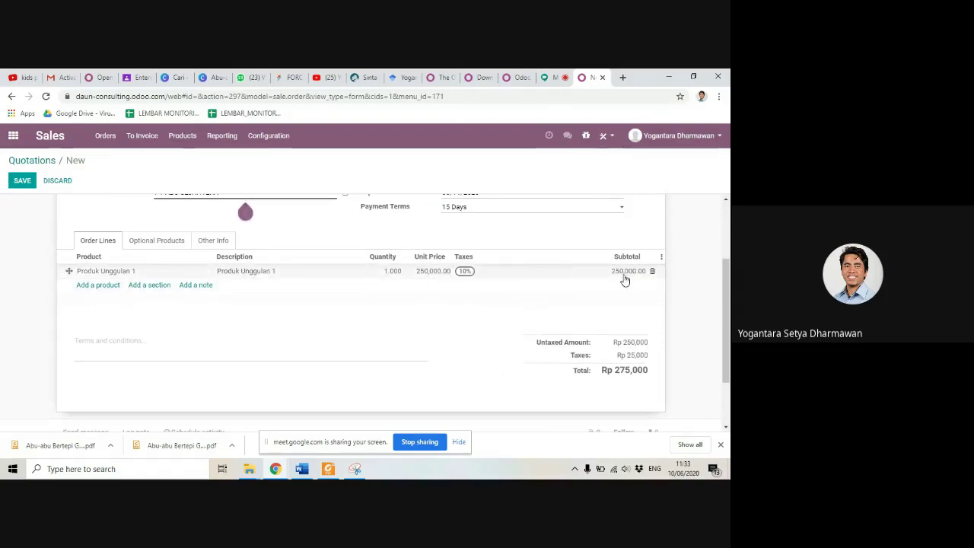
pyautogui.scroll(-1, 493, 357)
pyautogui.scroll(3, 489, 359)
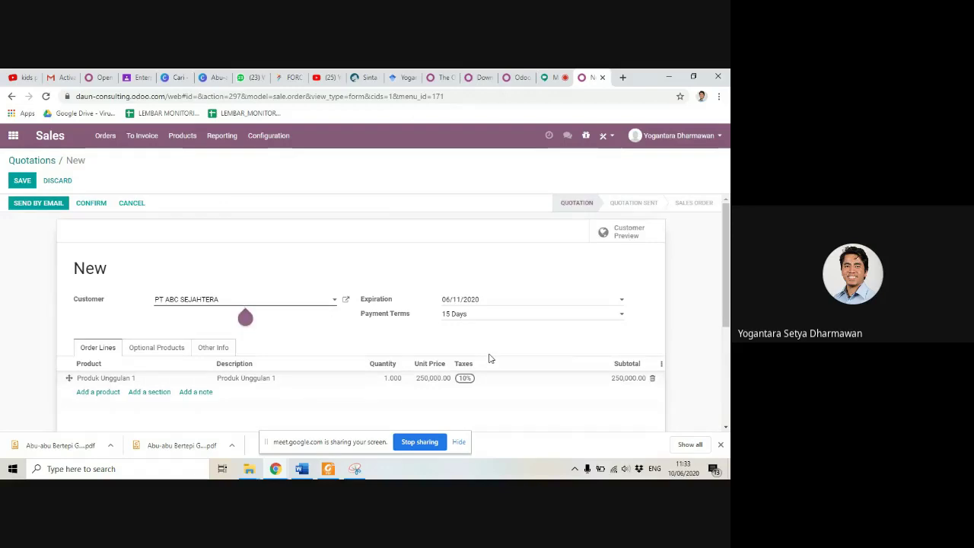
pyautogui.scroll(-2, 328, 380)
pyautogui.scroll(3, 330, 382)
pyautogui.click(22, 181)
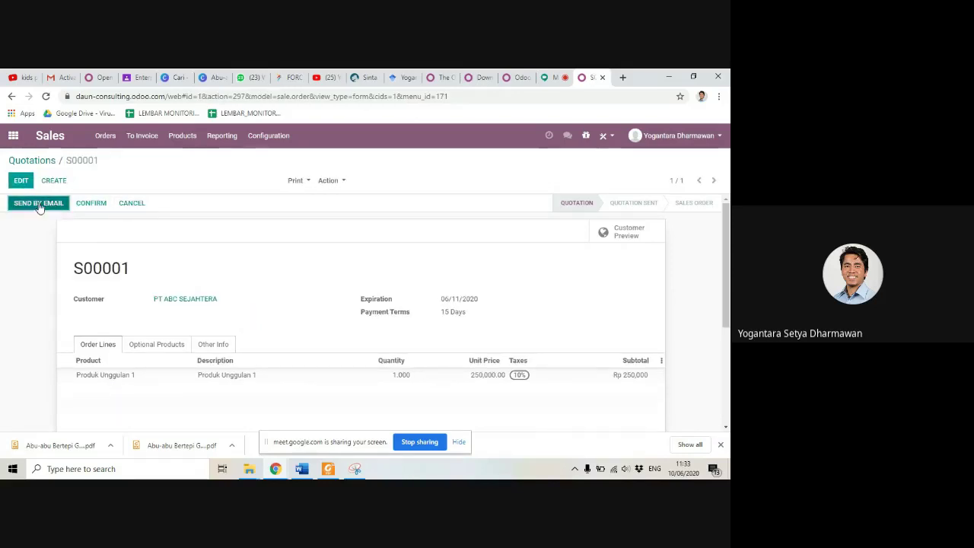
# Step: Select the S00001 order number in the quotation title
pyautogui.scroll(-3, 200, 332)
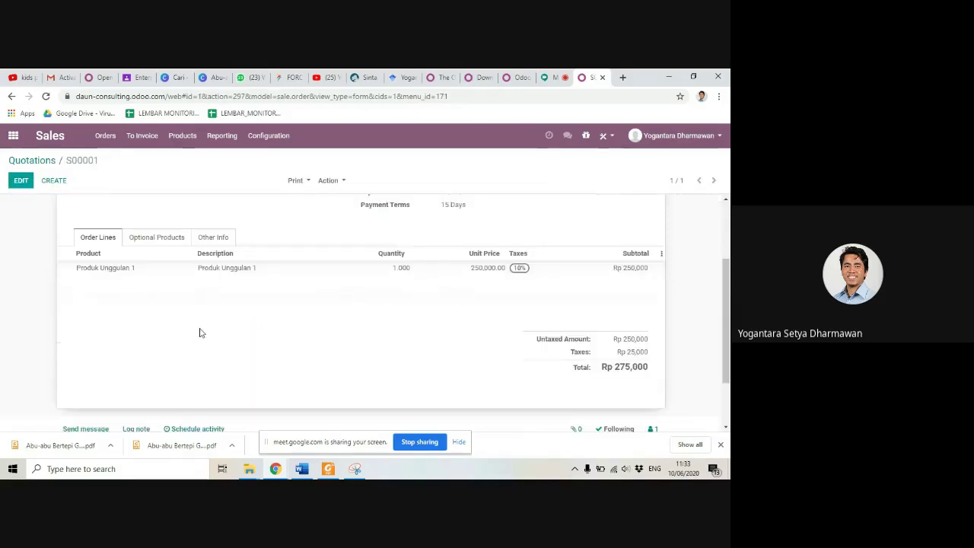
pyautogui.scroll(3, 200, 333)
pyautogui.moveTo(131, 270); pyautogui.dragTo(77, 269)
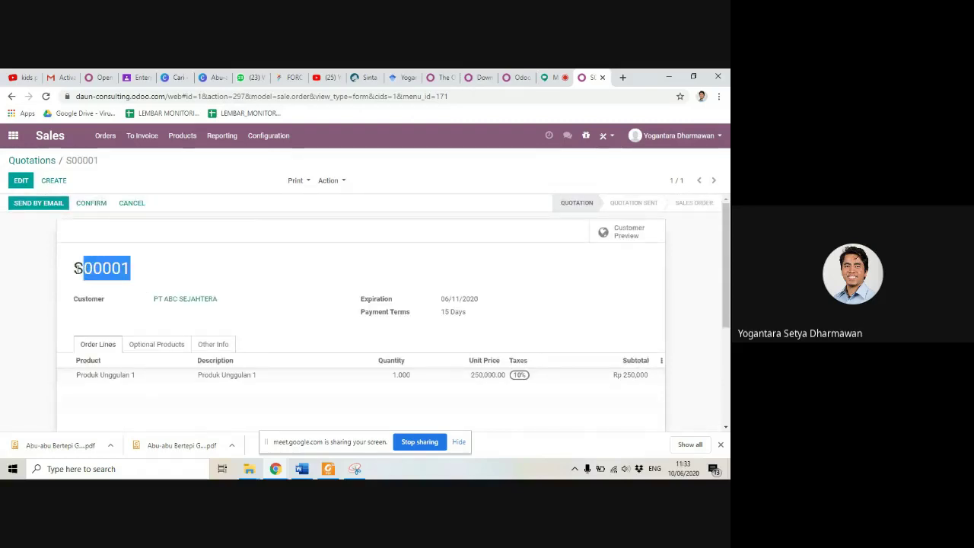
pyautogui.click(78, 268)
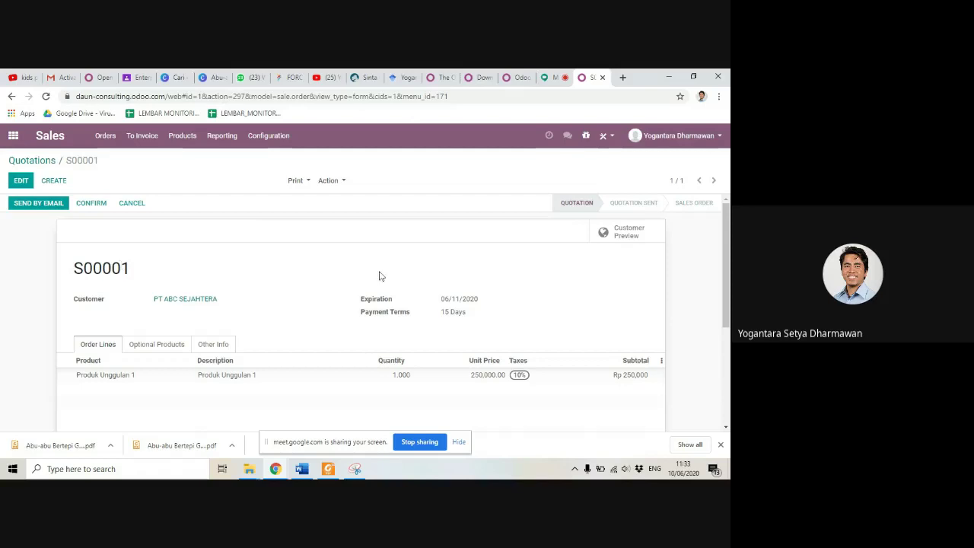
pyautogui.scroll(-5, 415, 287)
pyautogui.scroll(5, 431, 304)
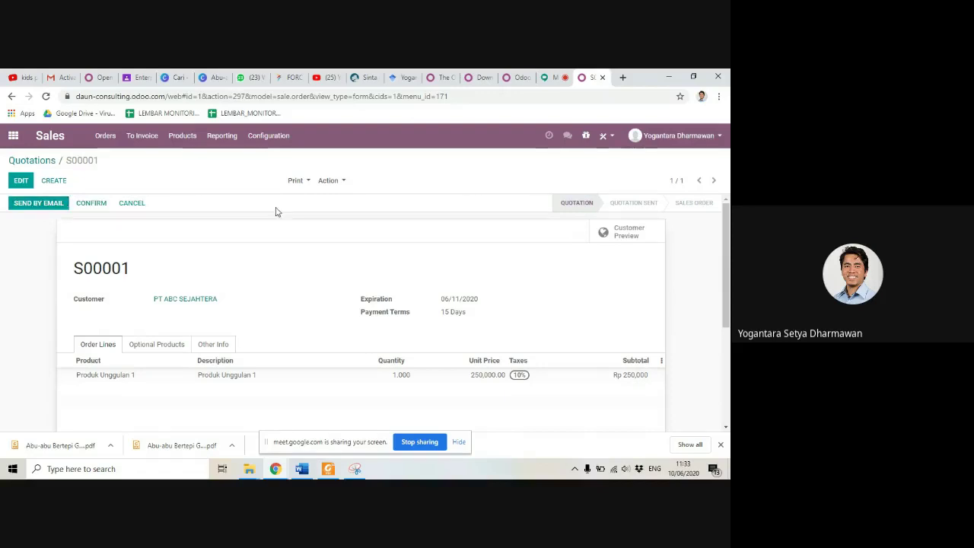
# Step: Print the Quotation / Order PDF, review it, and close it to return to the quotation
pyautogui.click(299, 183)
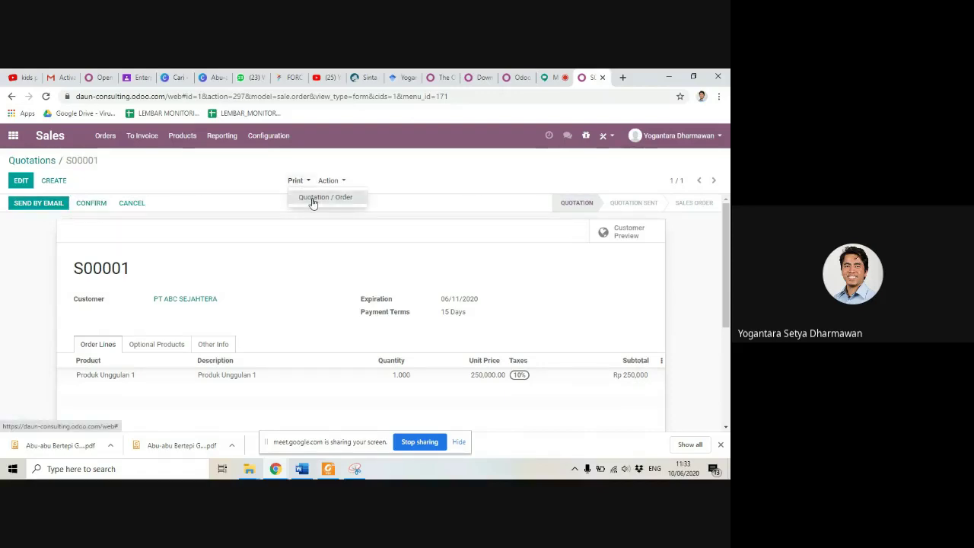
pyautogui.click(312, 200)
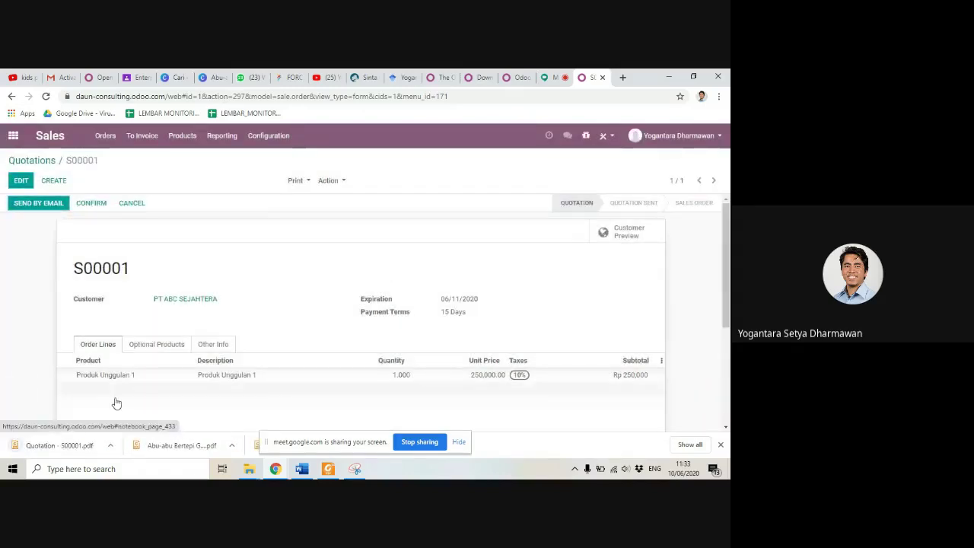
pyautogui.click(58, 446)
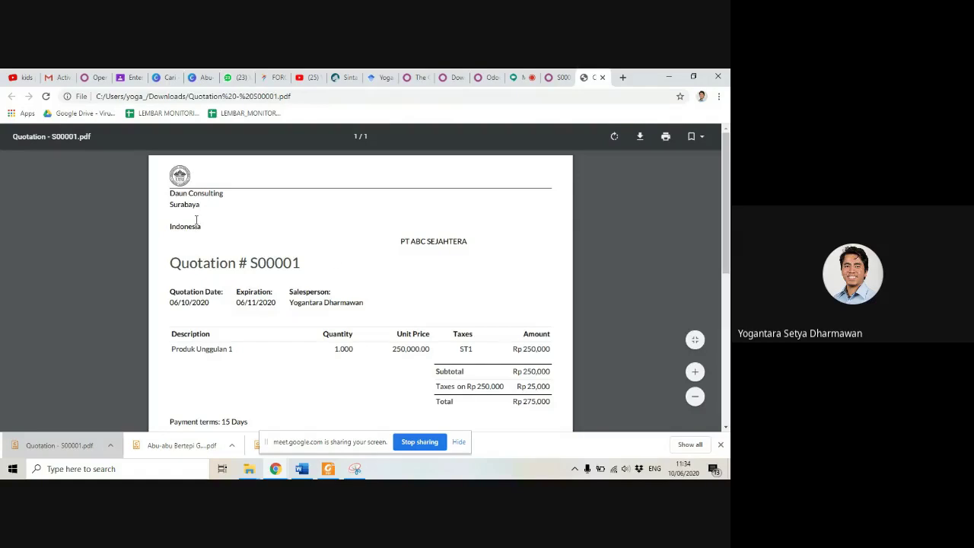
pyautogui.scroll(-5, 309, 267)
pyautogui.scroll(5, 320, 284)
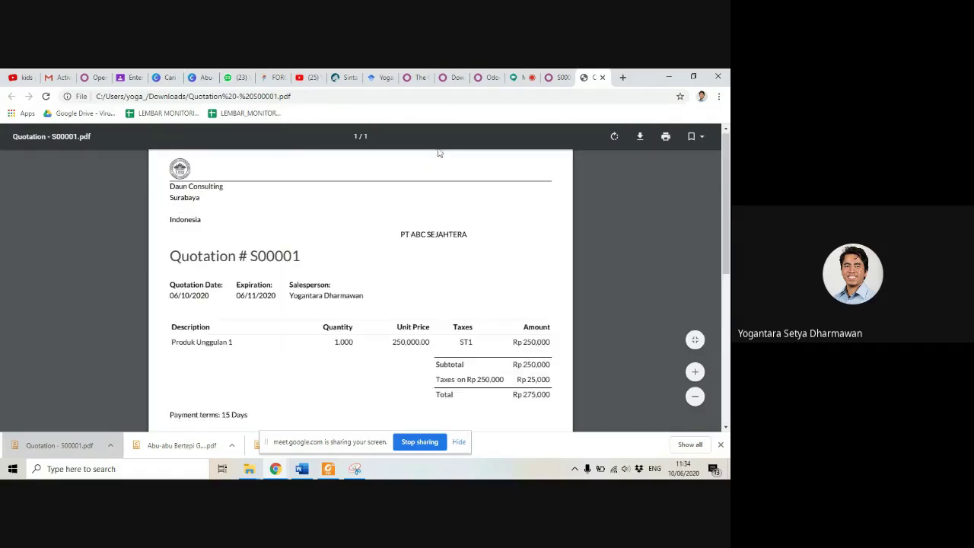
pyautogui.click(603, 78)
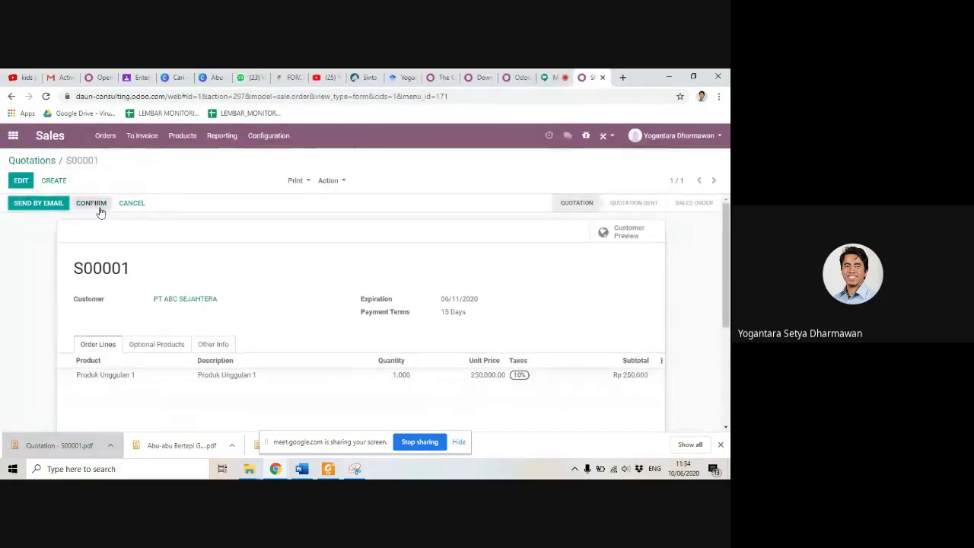
# Step: Confirm S00001 as a sales order and check the chatter's Quotation → Sales Order entry
pyautogui.click(97, 210)
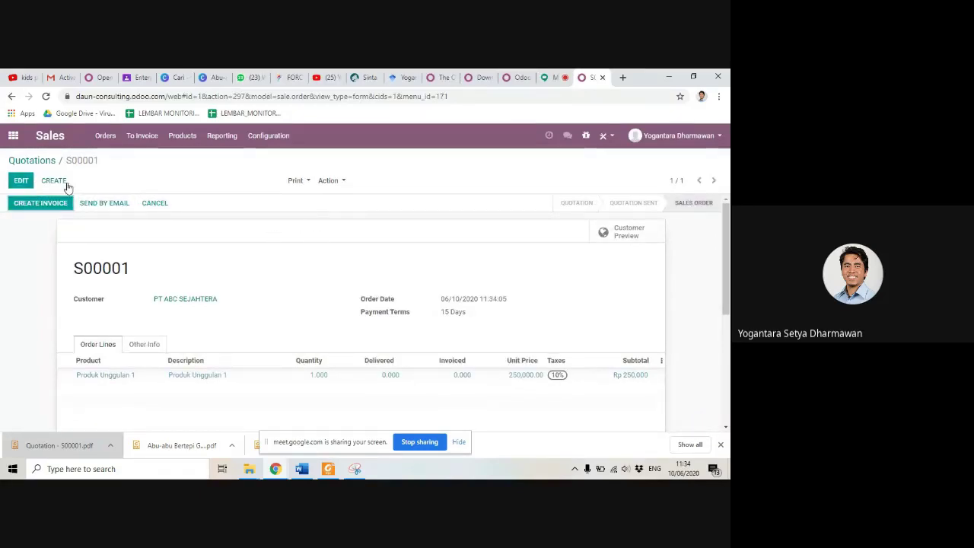
pyautogui.click(62, 211)
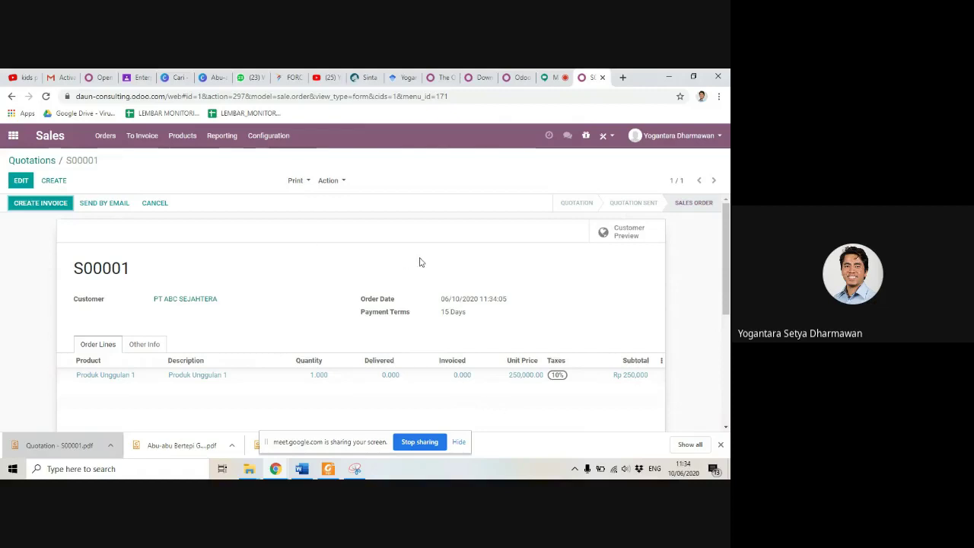
pyautogui.scroll(-5, 422, 262)
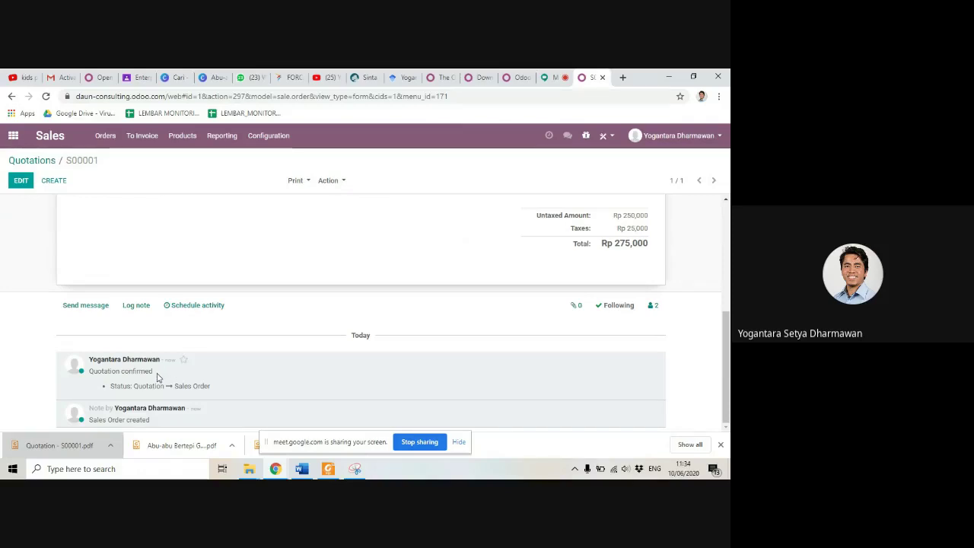
pyautogui.scroll(10, 153, 381)
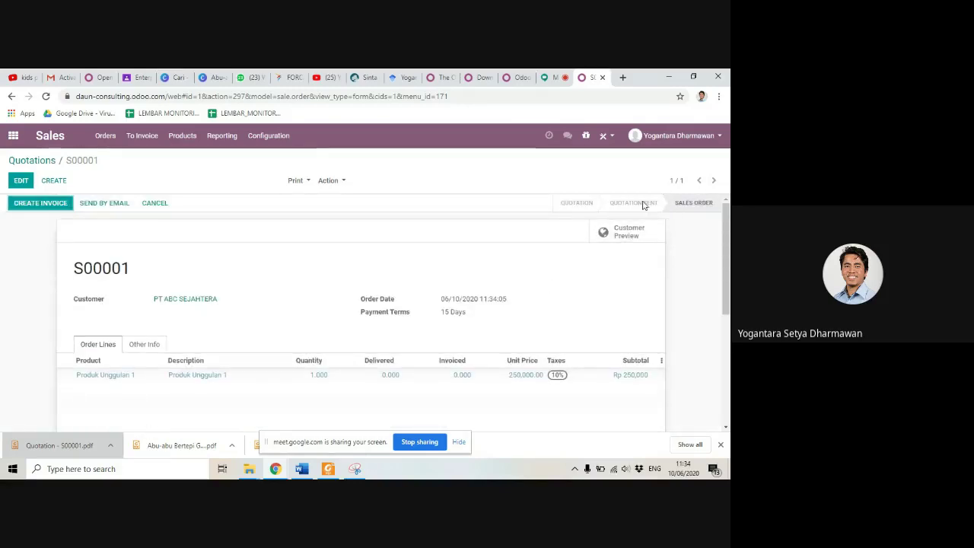
pyautogui.scroll(-5, 417, 262)
pyautogui.scroll(5, 417, 262)
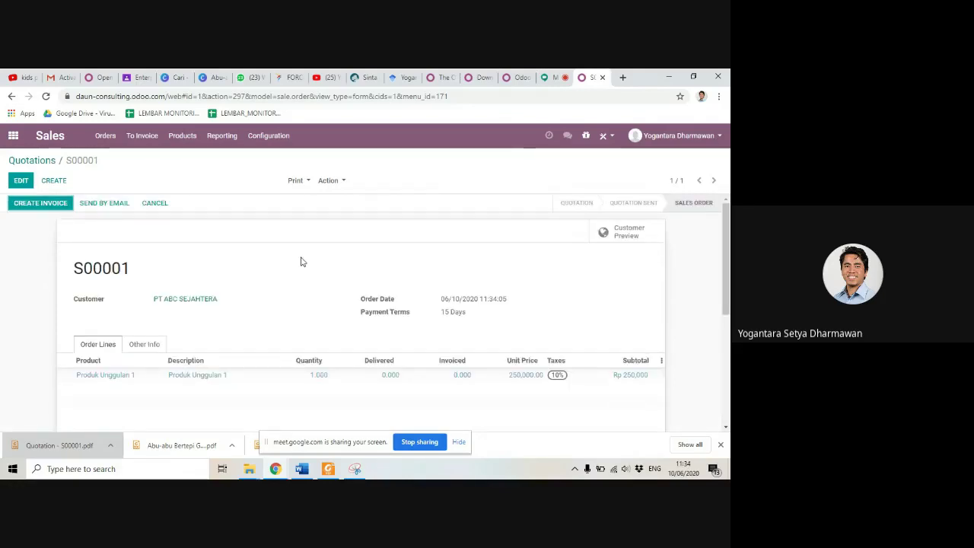
pyautogui.scroll(-5, 301, 262)
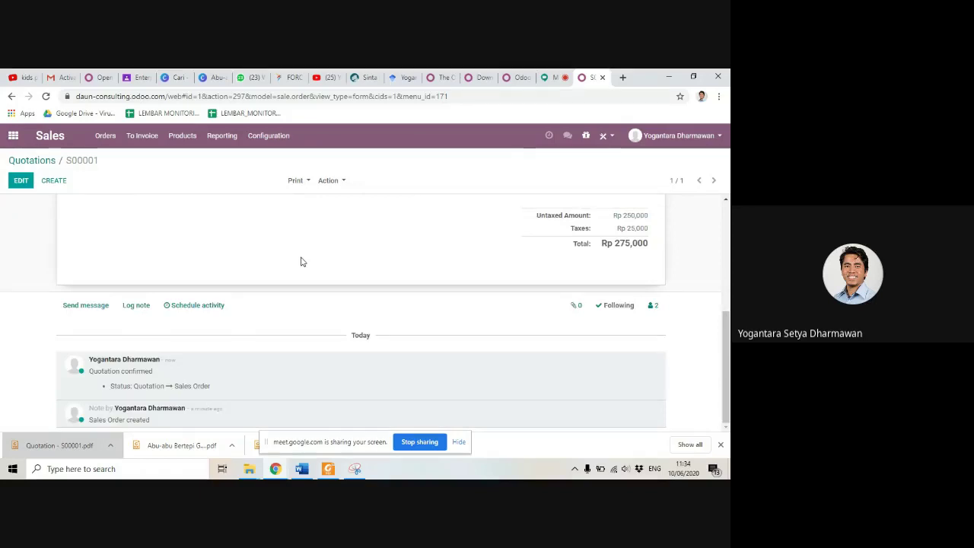
pyautogui.scroll(1, 301, 320)
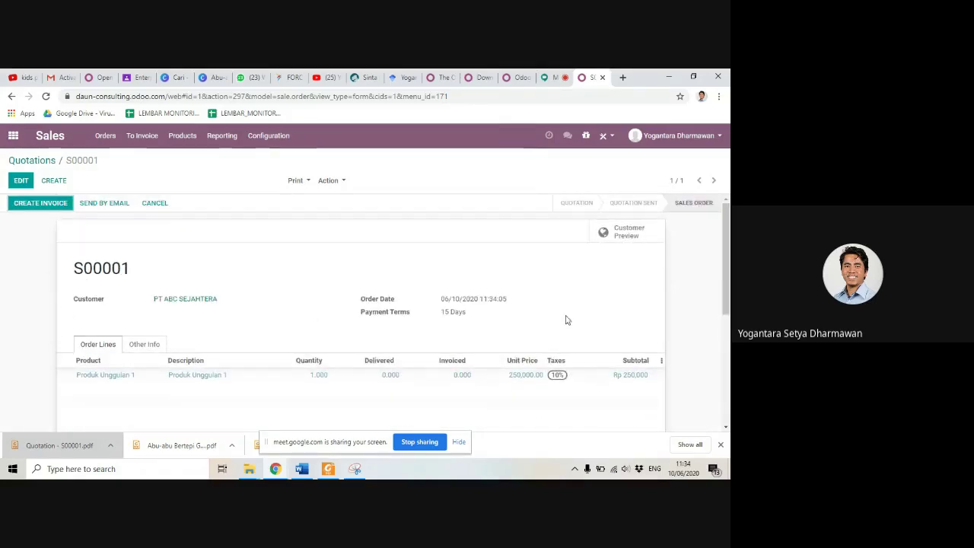
pyautogui.scroll(-4, 341, 329)
pyautogui.scroll(4, 385, 299)
pyautogui.click(142, 140)
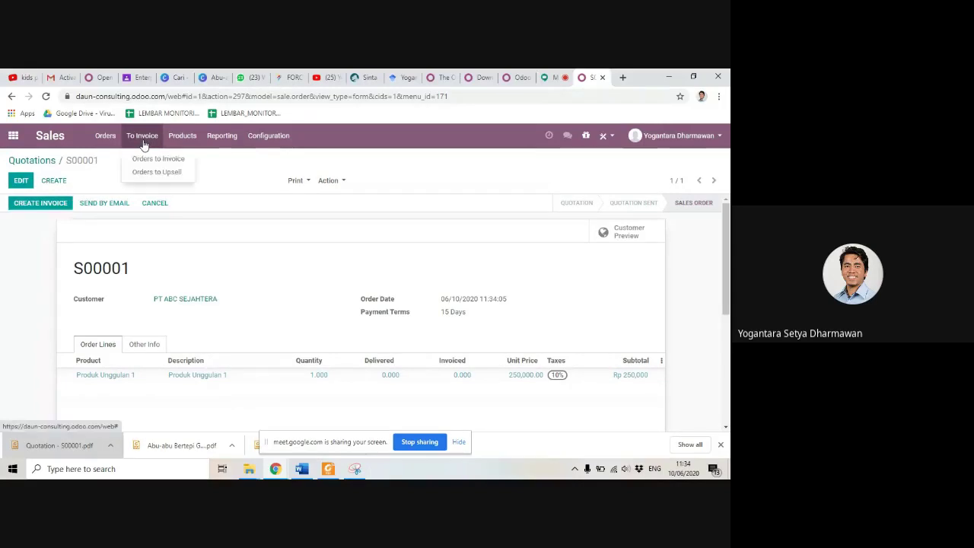
# Step: In the Orders to Invoice list, select order S00001 and open the Action dropdown
pyautogui.click(148, 159)
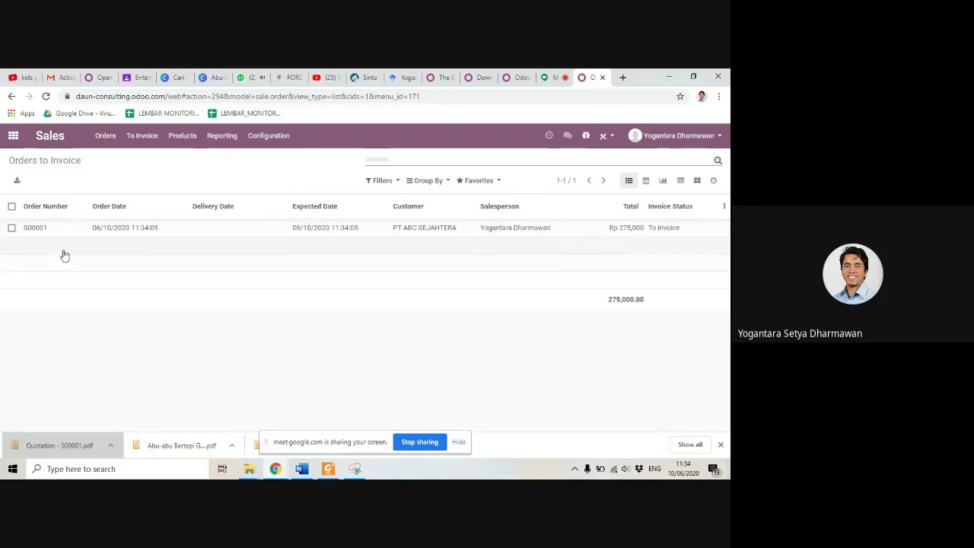
pyautogui.click(12, 228)
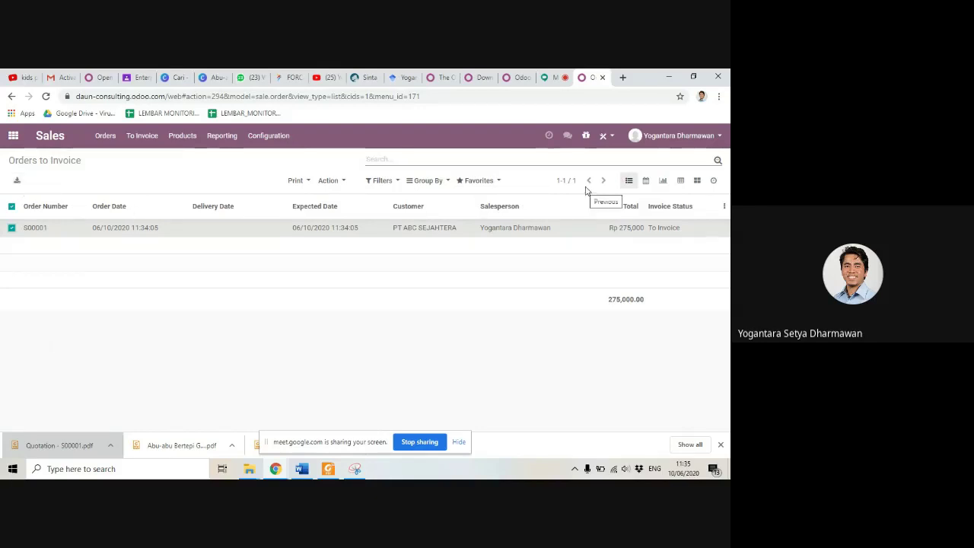
pyautogui.click(17, 182)
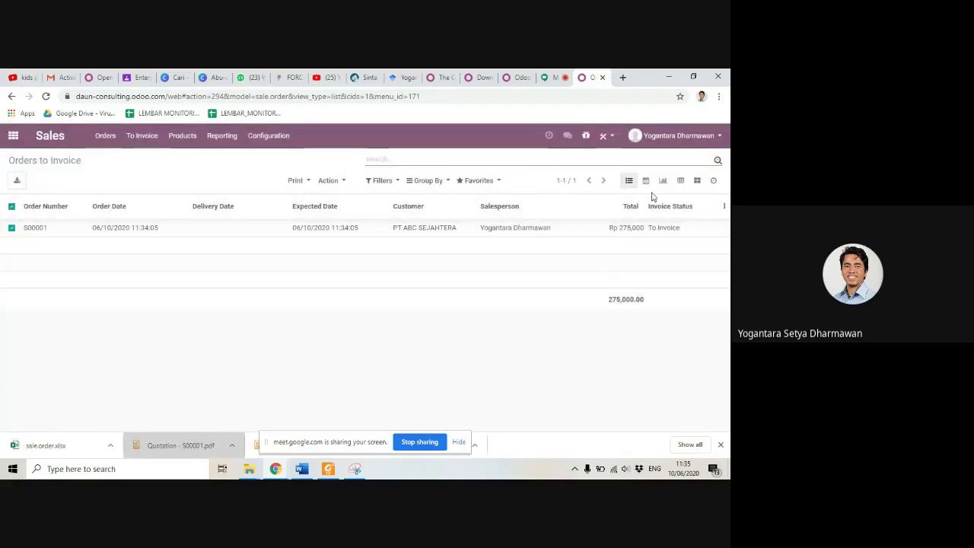
pyautogui.click(439, 232)
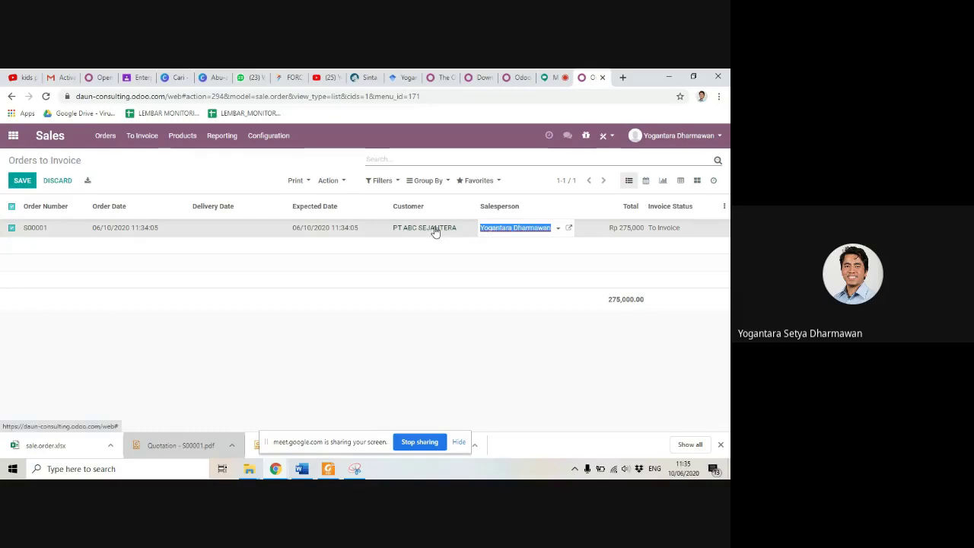
pyautogui.click(22, 181)
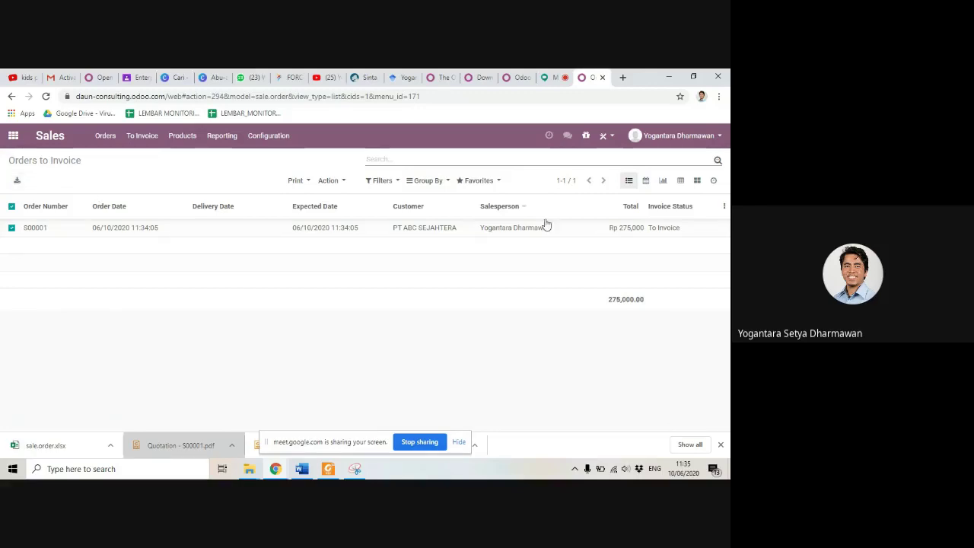
pyautogui.click(664, 230)
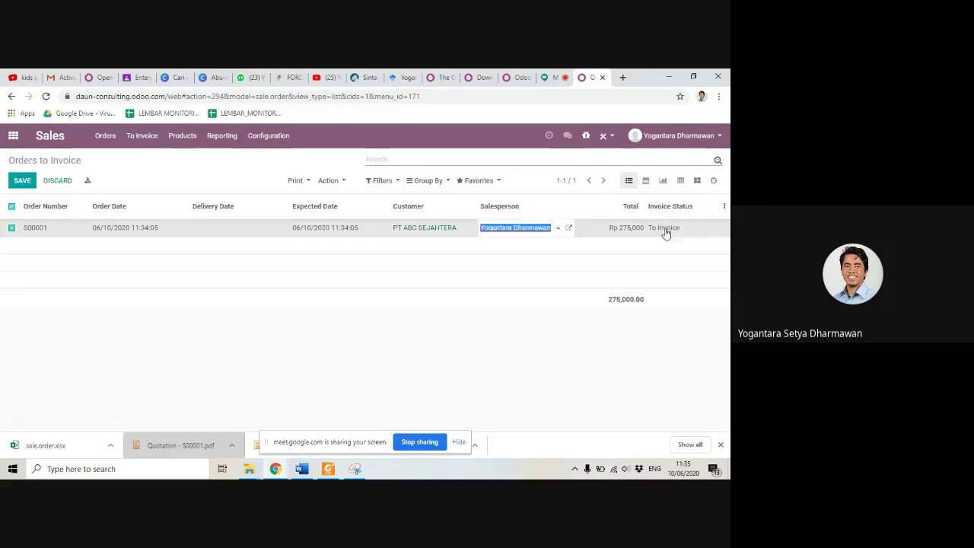
pyautogui.click(724, 207)
pyautogui.click(609, 270)
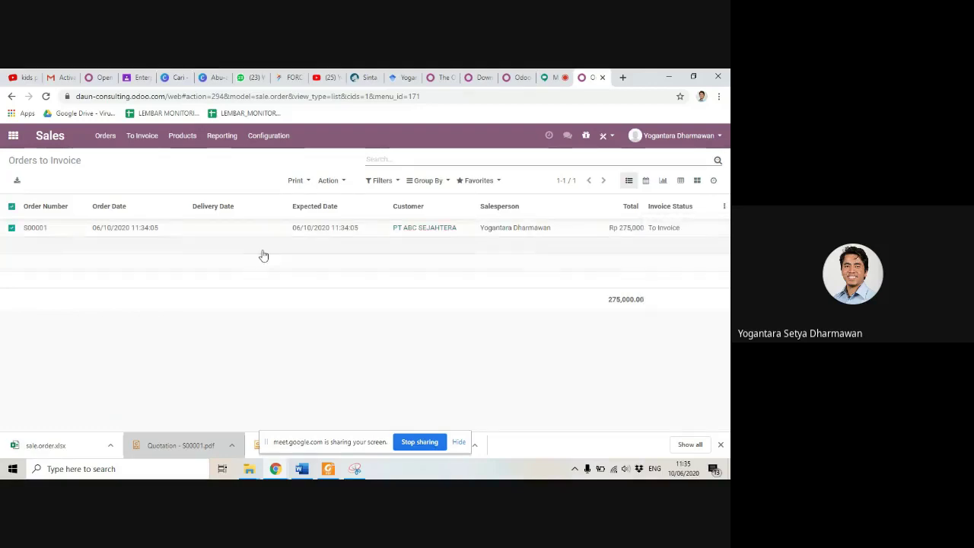
pyautogui.click(343, 181)
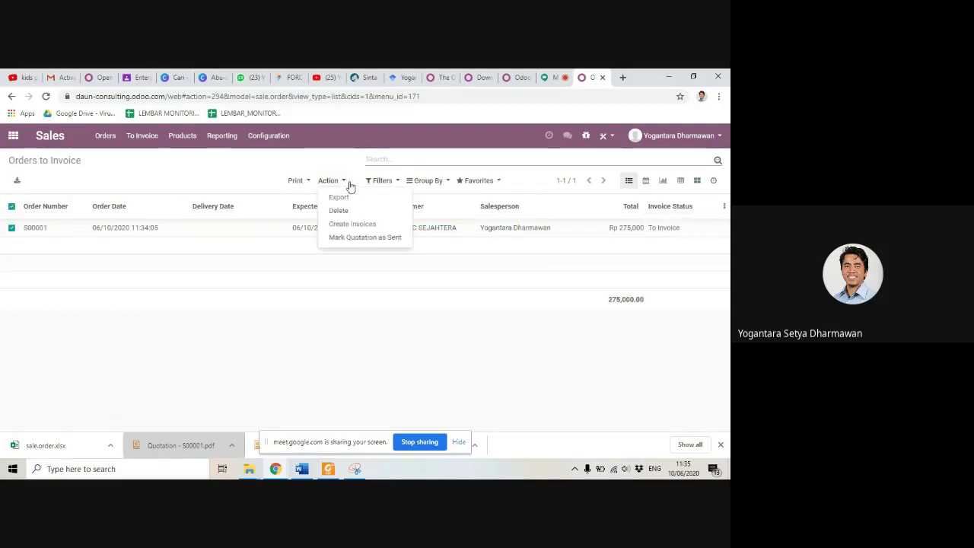
# Step: Create a regular invoice for S00001 and open it for viewing
pyautogui.click(353, 225)
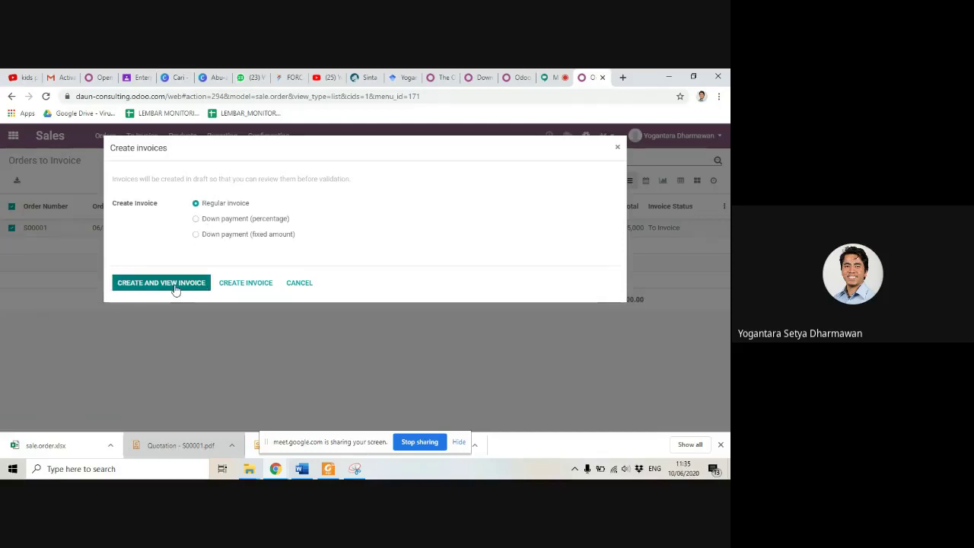
pyautogui.click(174, 289)
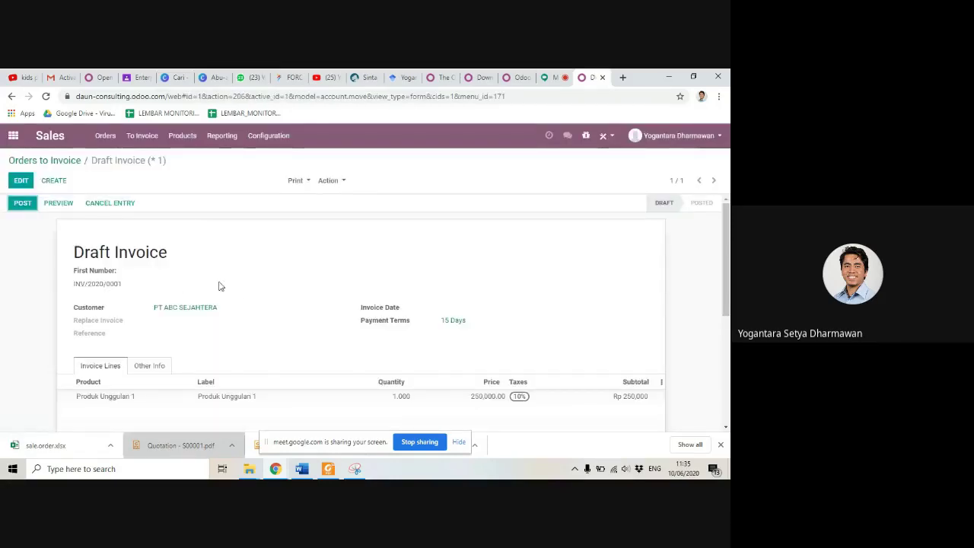
# Step: Review the draft invoice lines and totals, then post the invoice
pyautogui.scroll(-5, 351, 294)
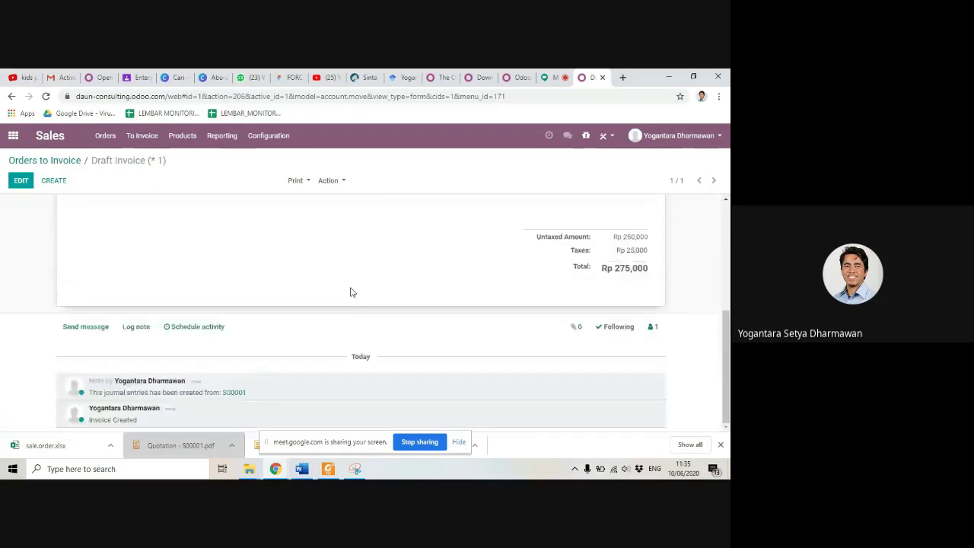
pyautogui.scroll(5, 350, 294)
pyautogui.scroll(-3, 351, 293)
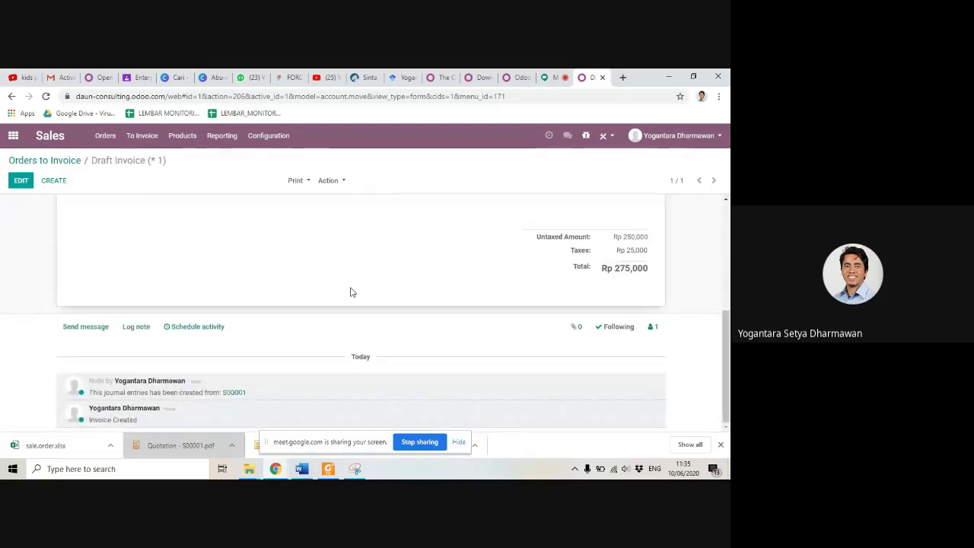
pyautogui.scroll(1, 352, 294)
pyautogui.scroll(2, 350, 292)
pyautogui.scroll(-2, 350, 292)
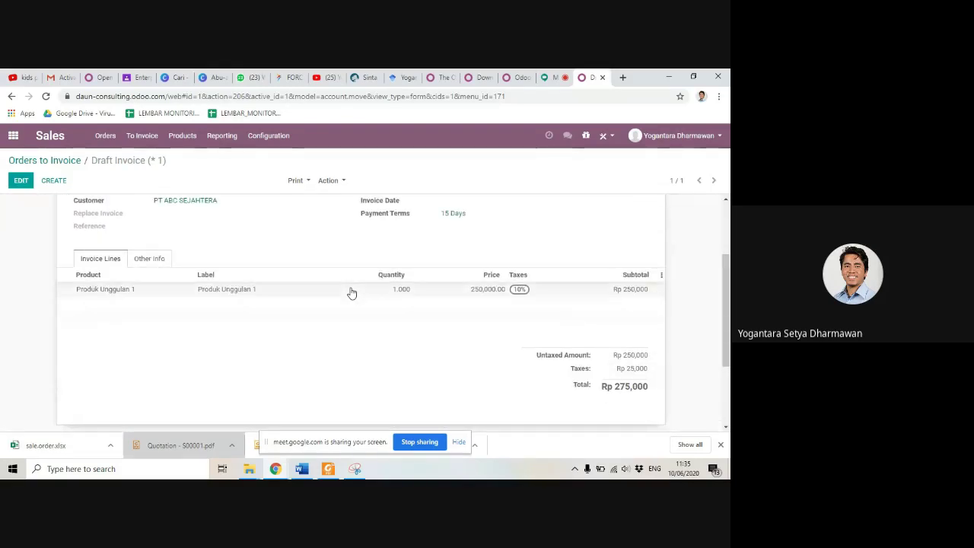
pyautogui.scroll(2, 350, 292)
pyautogui.click(24, 204)
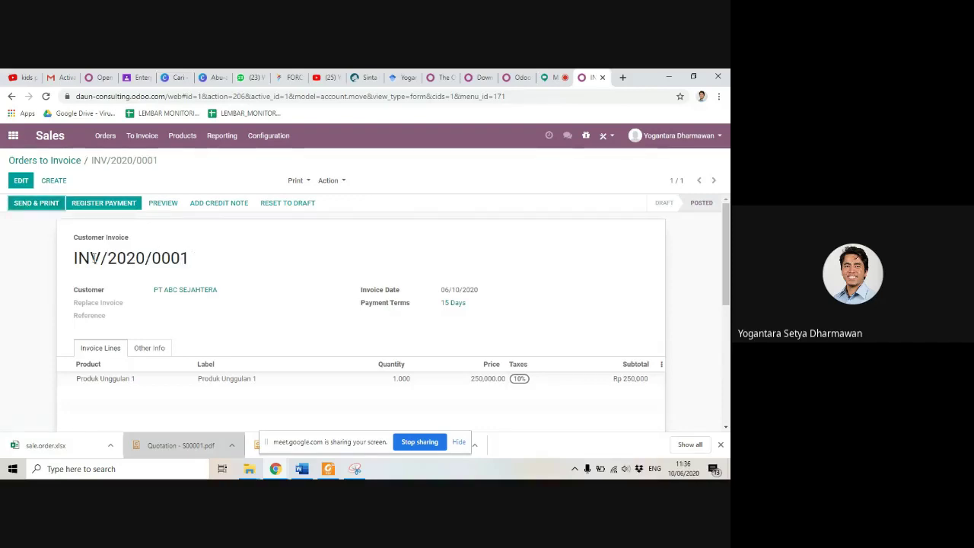
# Step: Inspect the posted invoice number INV/2020/0001 and its Rp 275,000 amount due
pyautogui.moveTo(93, 259); pyautogui.dragTo(188, 260)
pyautogui.click(188, 260)
pyautogui.moveTo(135, 259); pyautogui.dragTo(160, 259)
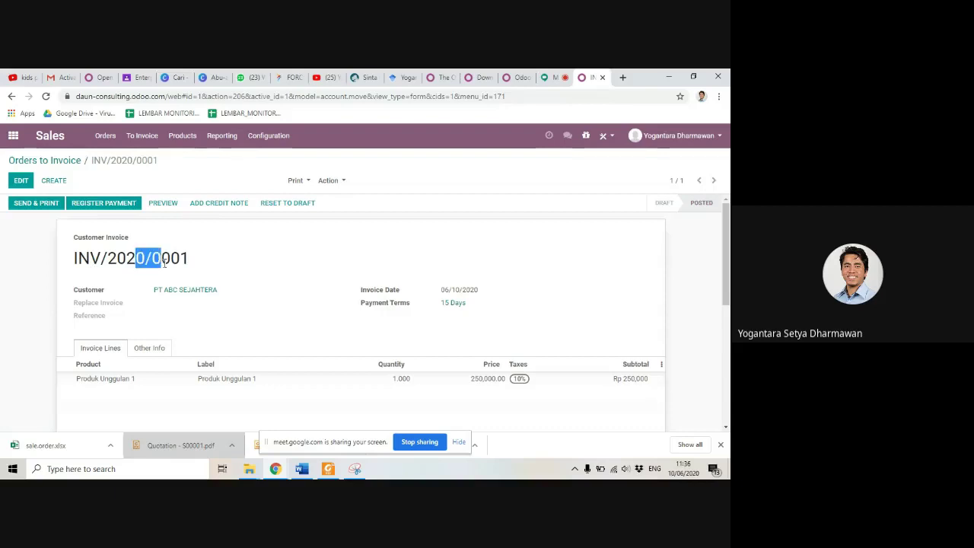
pyautogui.click(163, 260)
pyautogui.scroll(-2, 203, 262)
pyautogui.scroll(-1, 203, 262)
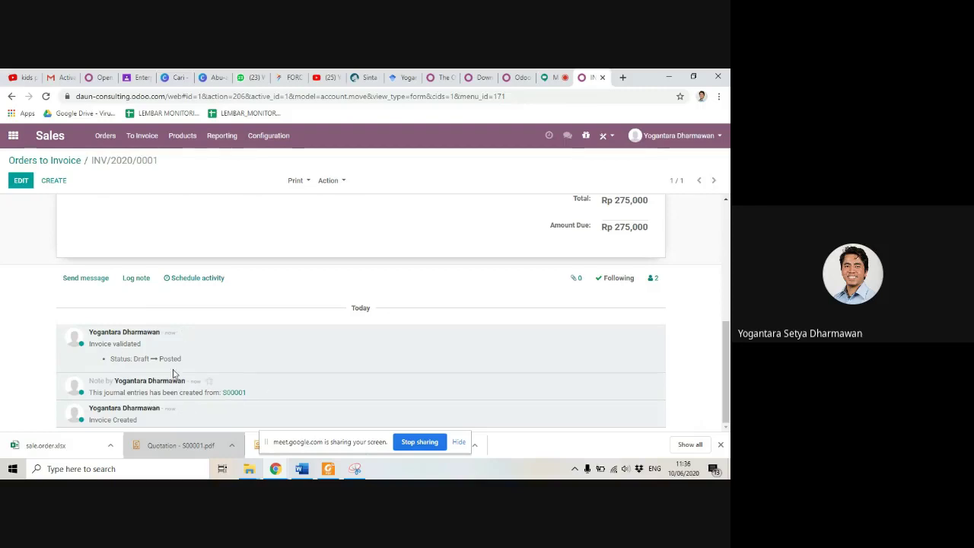
pyautogui.scroll(3, 294, 398)
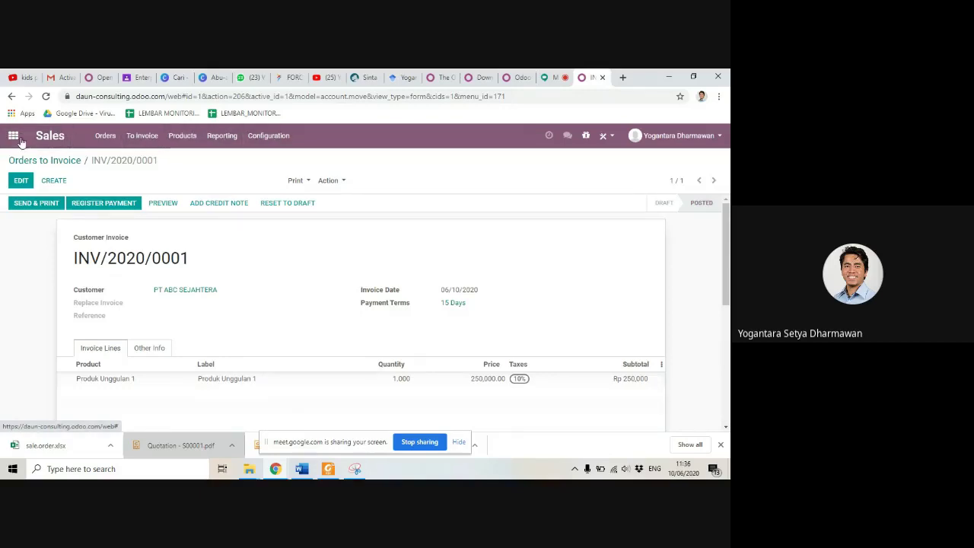
# Step: Open the Settings app and browse through General Settings
pyautogui.click(12, 136)
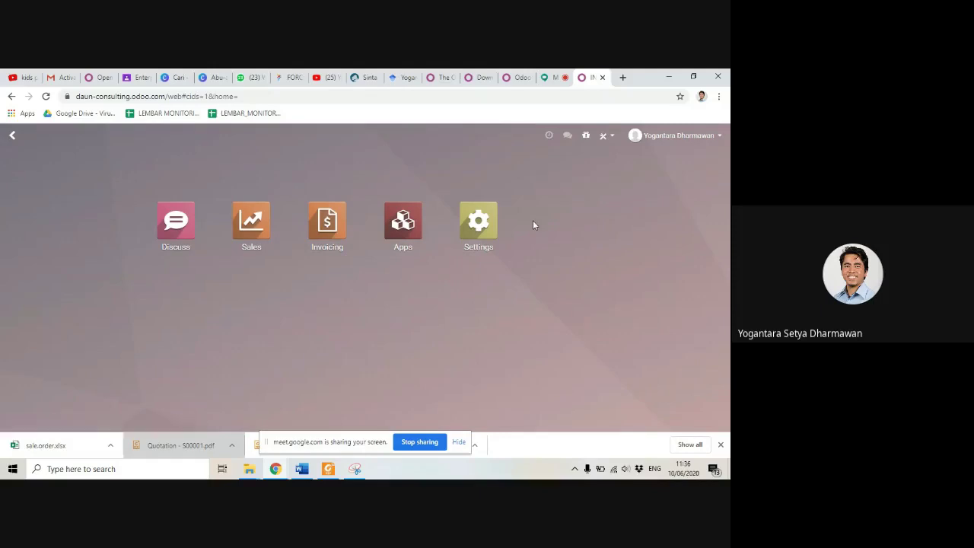
pyautogui.click(478, 236)
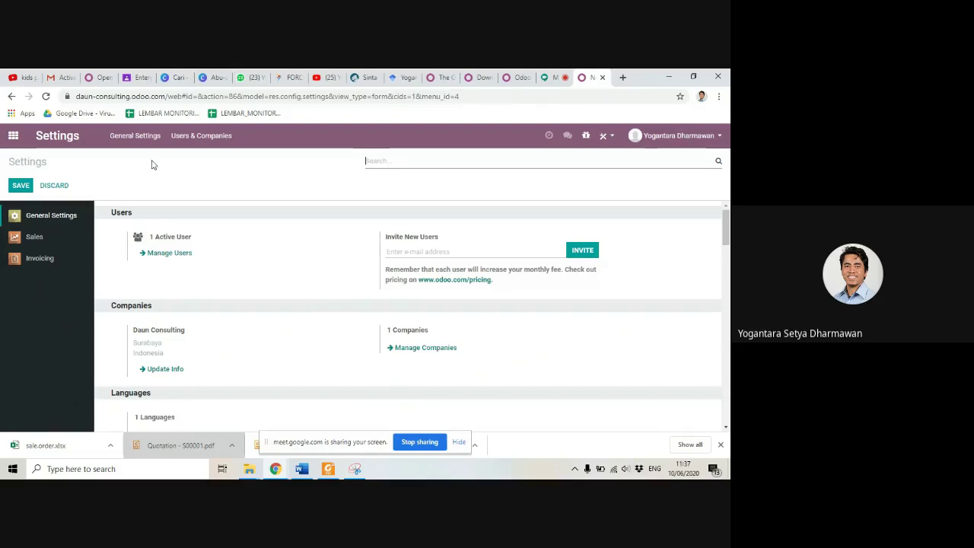
pyautogui.scroll(-6, 251, 274)
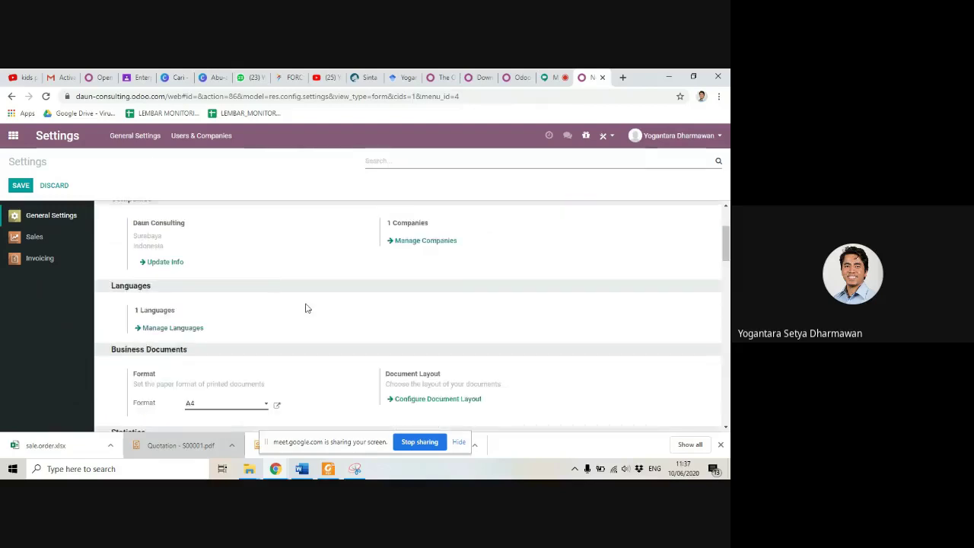
pyautogui.scroll(-5, 307, 307)
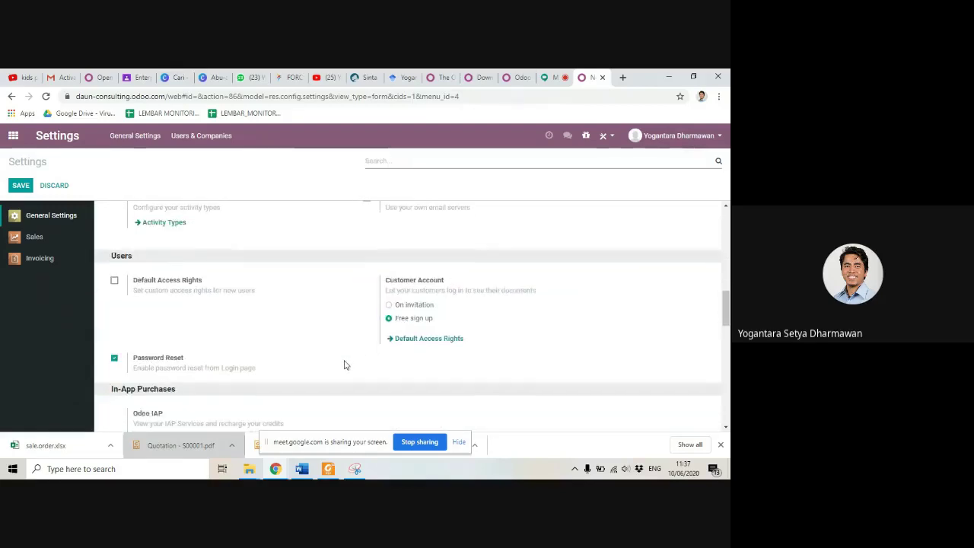
pyautogui.scroll(4, 344, 366)
pyautogui.scroll(3, 344, 365)
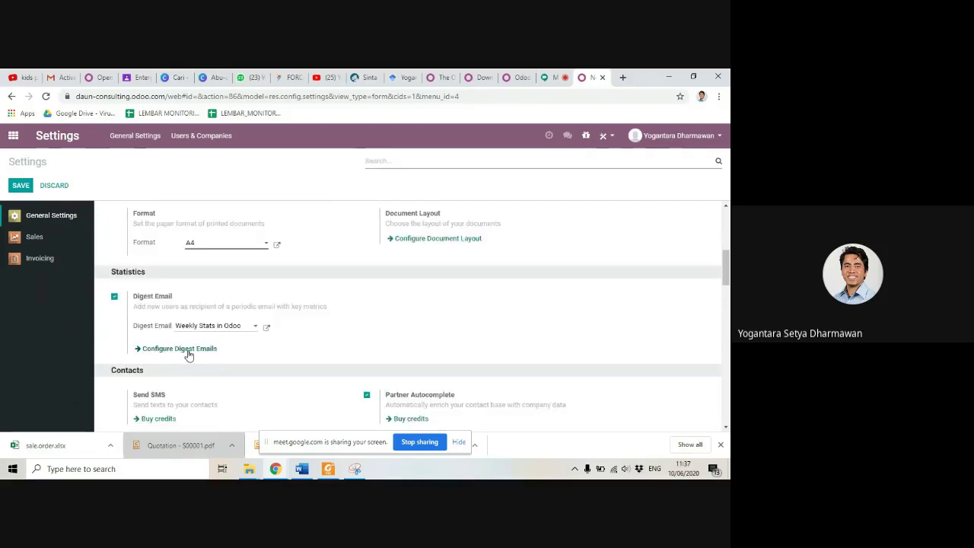
pyautogui.scroll(-2, 348, 352)
pyautogui.scroll(2, 348, 353)
pyautogui.scroll(-3, 284, 305)
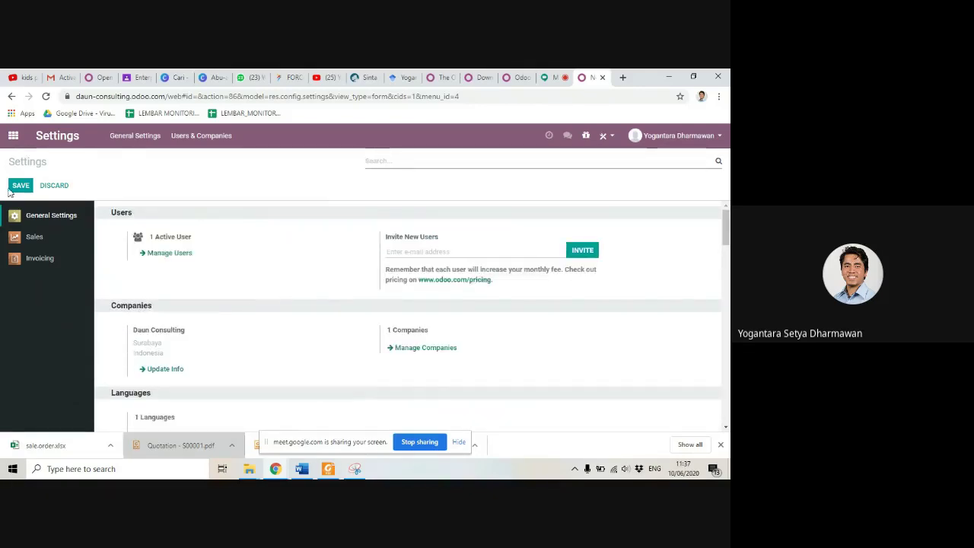
# Step: Browse the Sales settings, then go back to the main apps dashboard
pyautogui.click(34, 242)
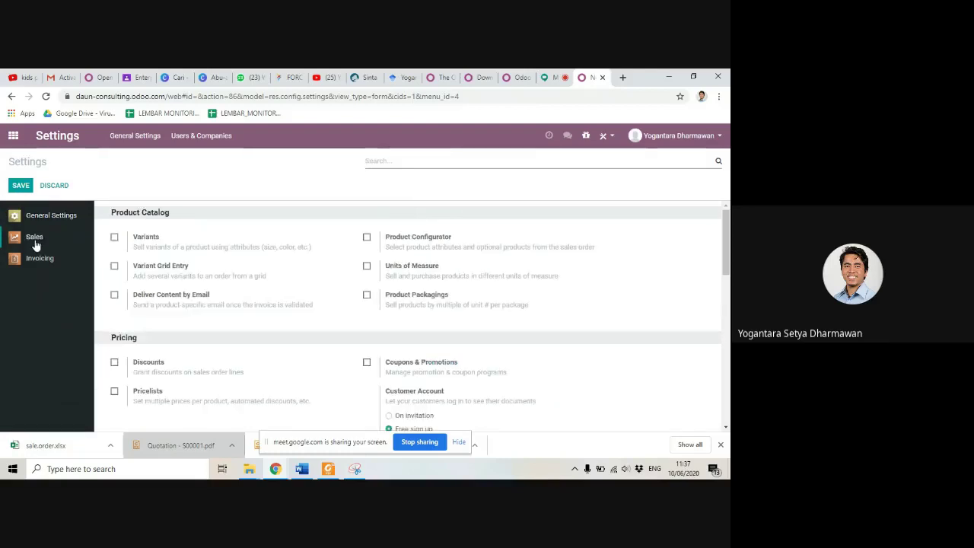
pyautogui.scroll(-1, 365, 306)
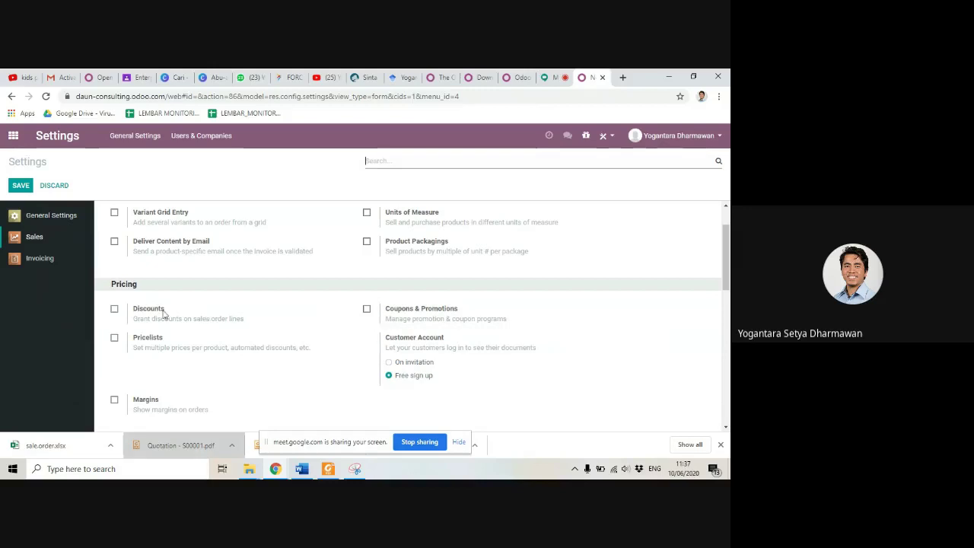
pyautogui.scroll(-2, 235, 320)
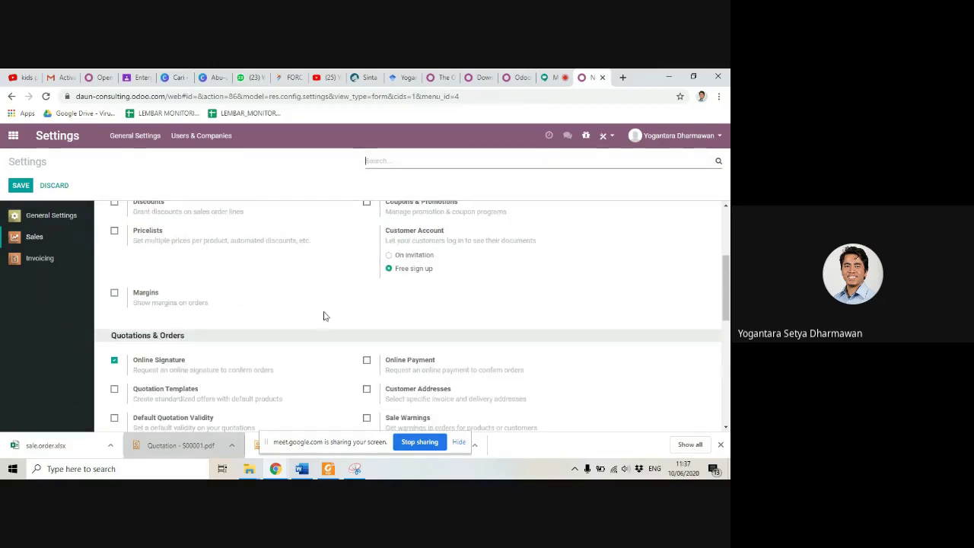
pyautogui.scroll(-2, 332, 316)
pyautogui.scroll(-3, 332, 316)
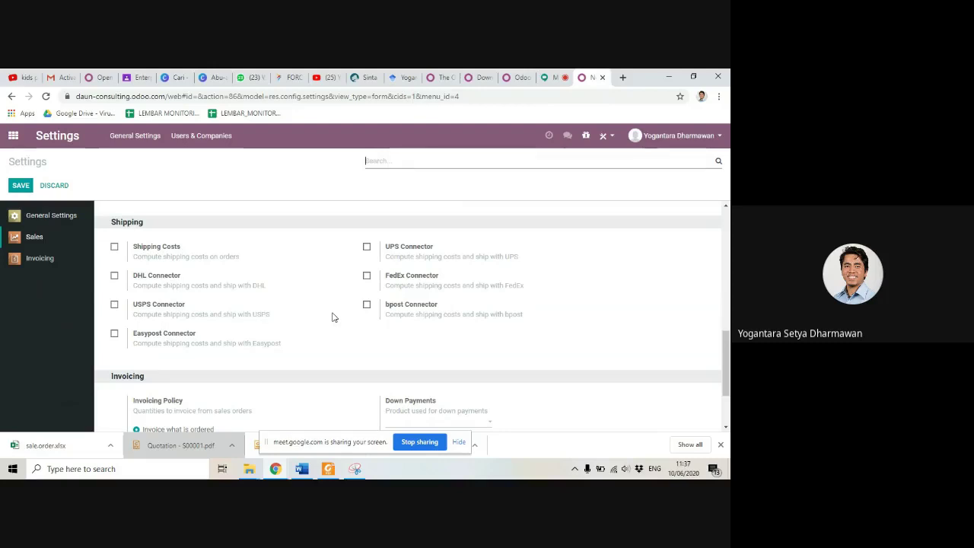
pyautogui.scroll(6, 331, 317)
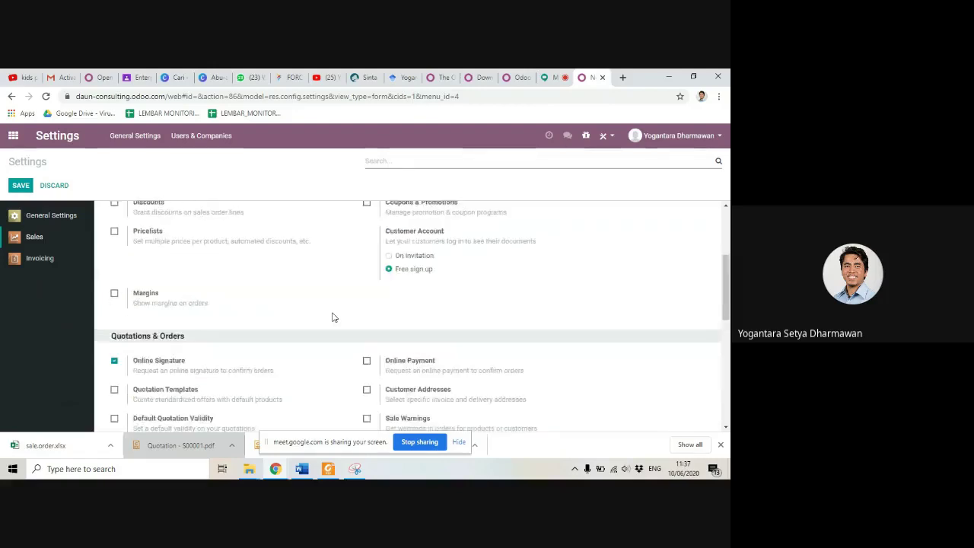
pyautogui.click(15, 141)
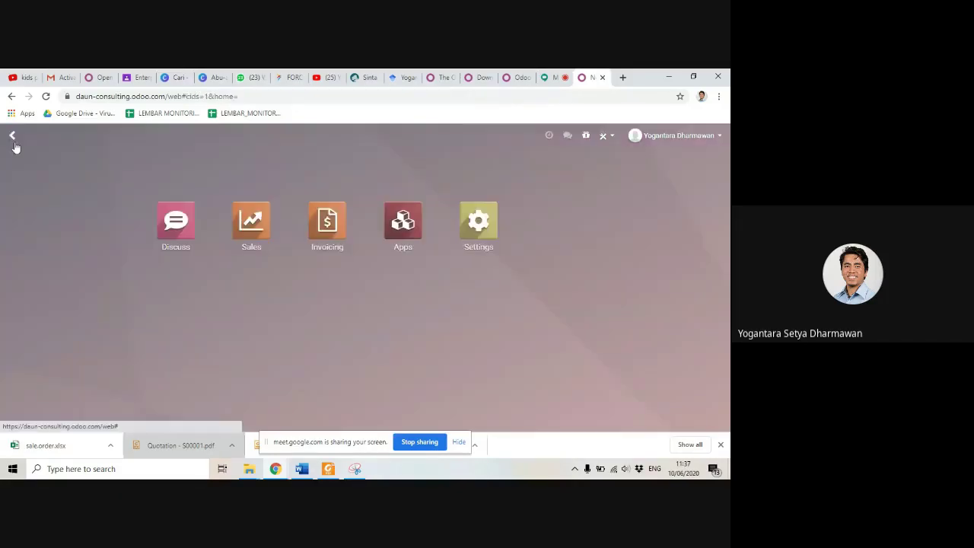
# Step: Open the Sales app's list of confirmed sales orders
pyautogui.click(262, 224)
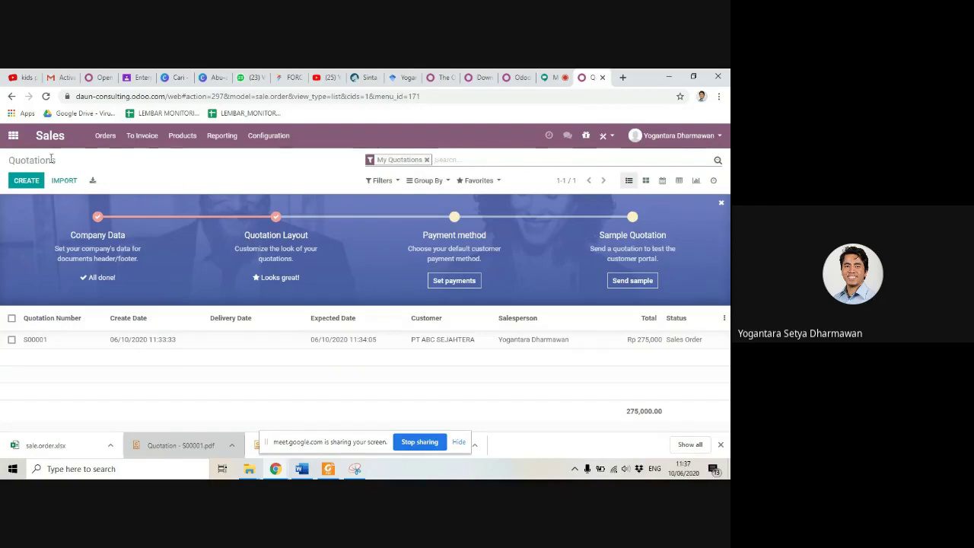
pyautogui.click(115, 145)
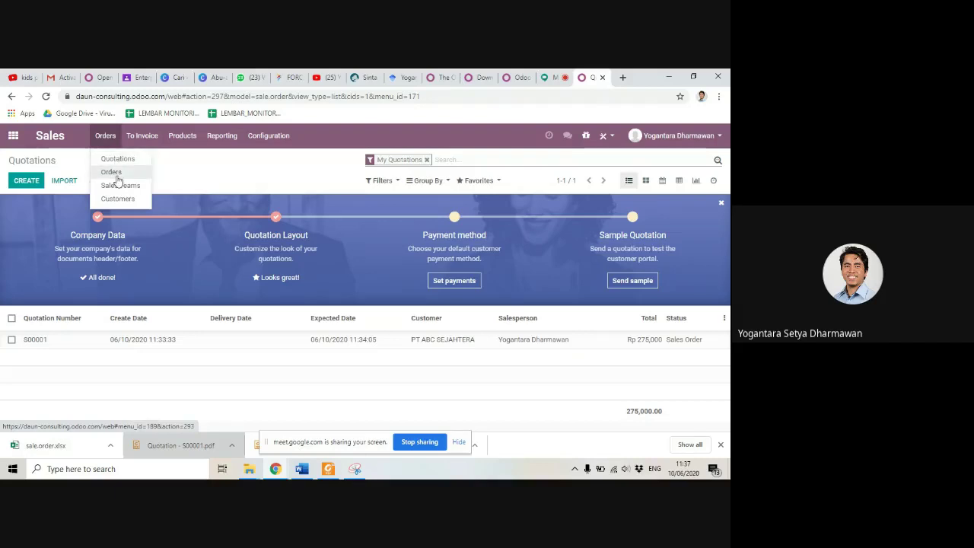
pyautogui.click(116, 175)
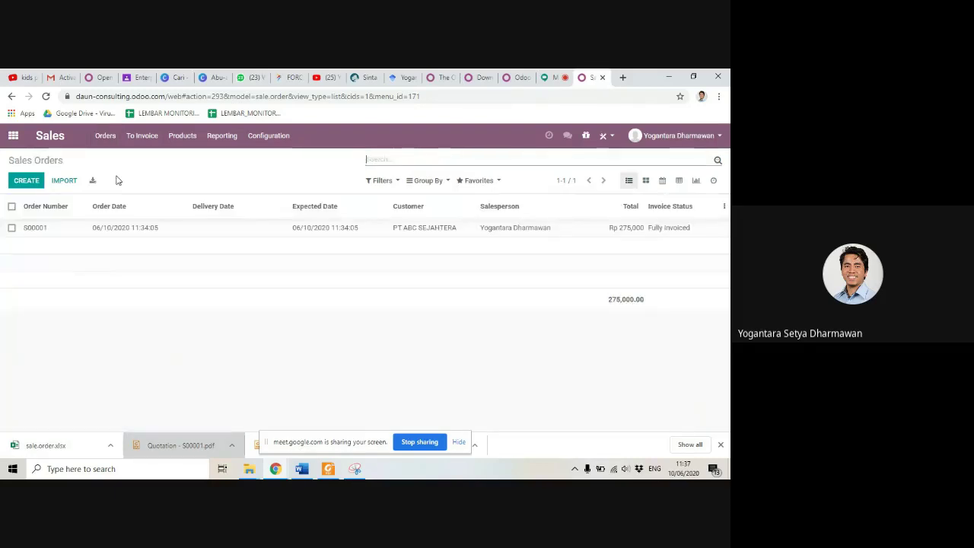
# Step: Create a blank sales order, discard it unsaved, and show the Products catalogue
pyautogui.click(26, 182)
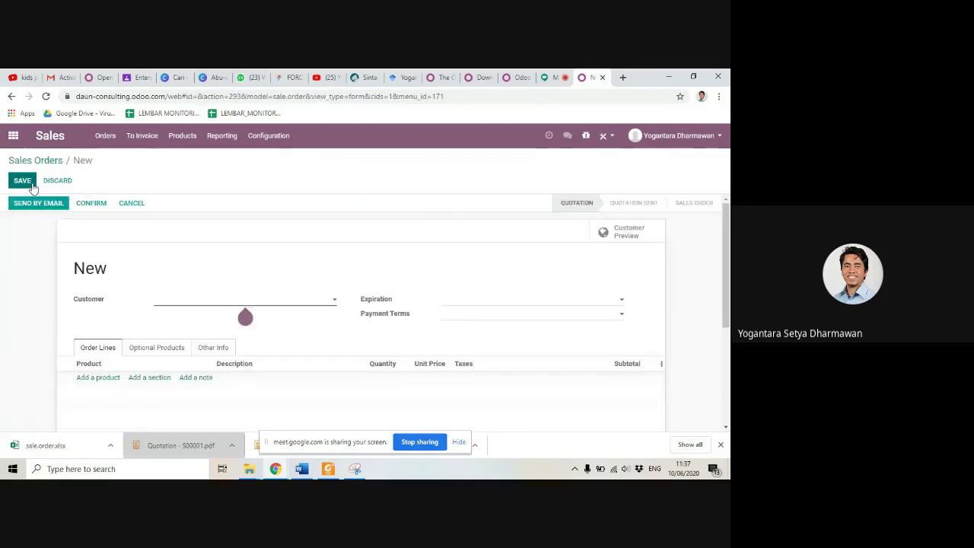
pyautogui.click(144, 206)
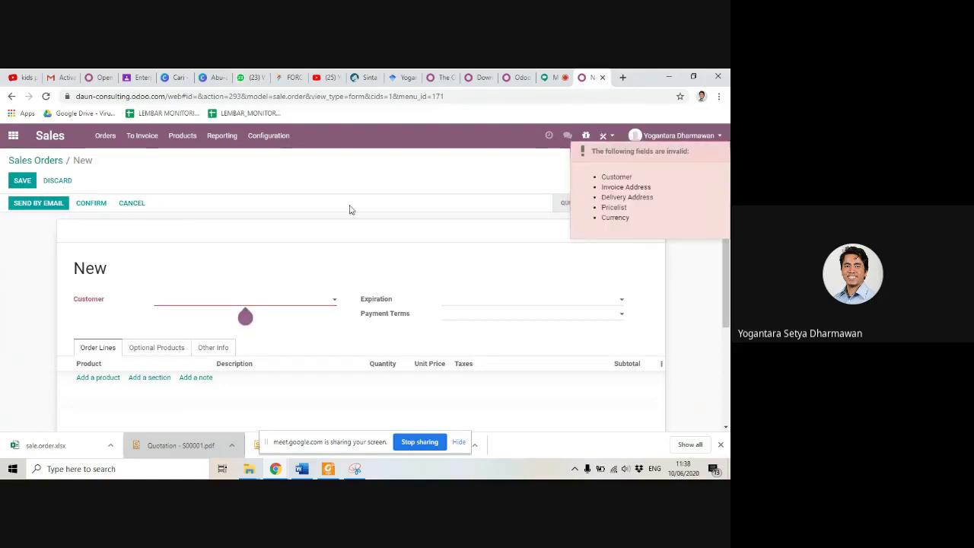
pyautogui.scroll(-2, 376, 392)
pyautogui.scroll(3, 316, 361)
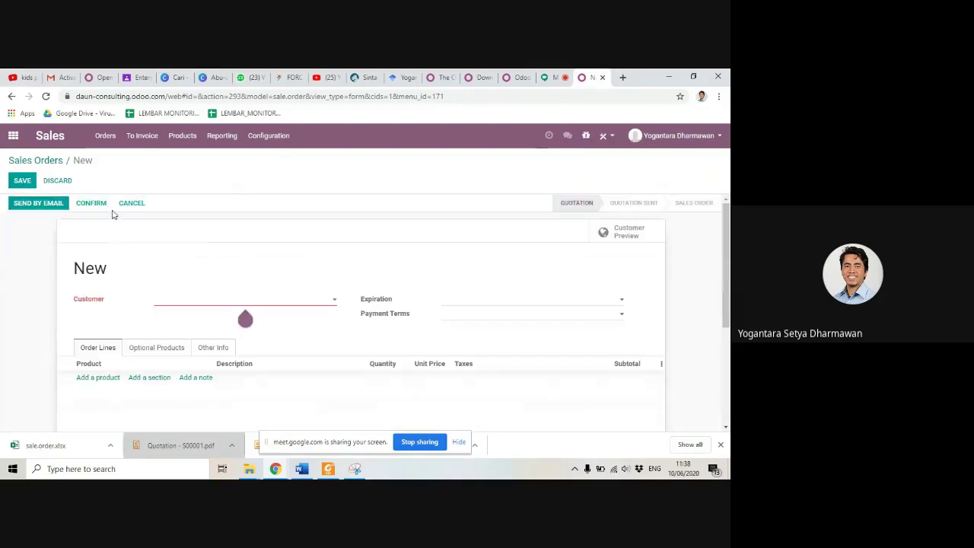
pyautogui.click(57, 180)
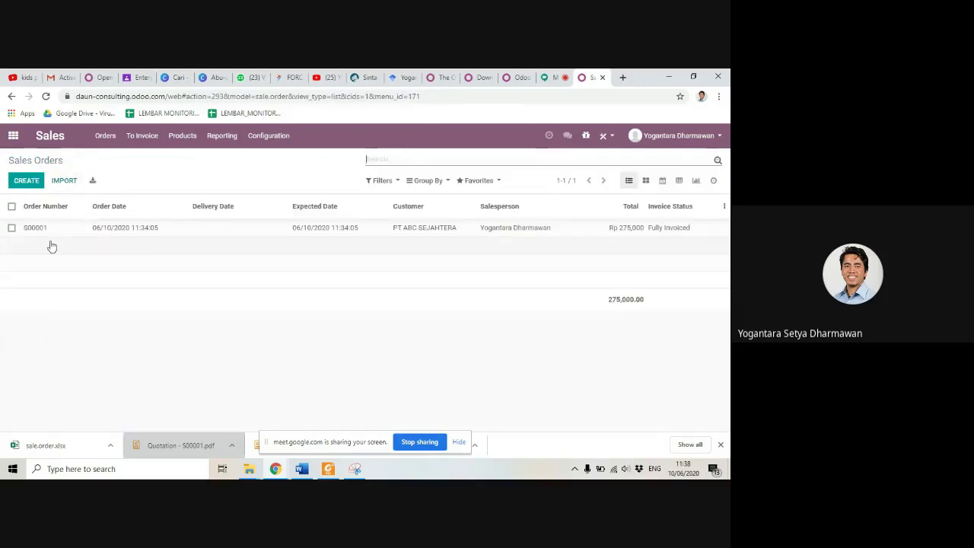
pyautogui.click(184, 135)
pyautogui.click(186, 159)
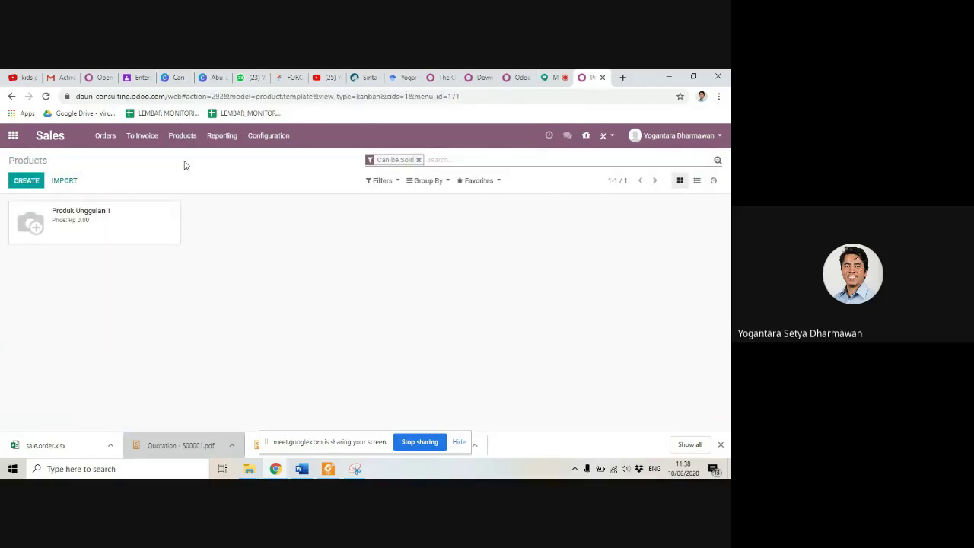
# Step: Create and save product 'Produk Unggulan 2' with sales price 300000, then return to Products
pyautogui.click(19, 184)
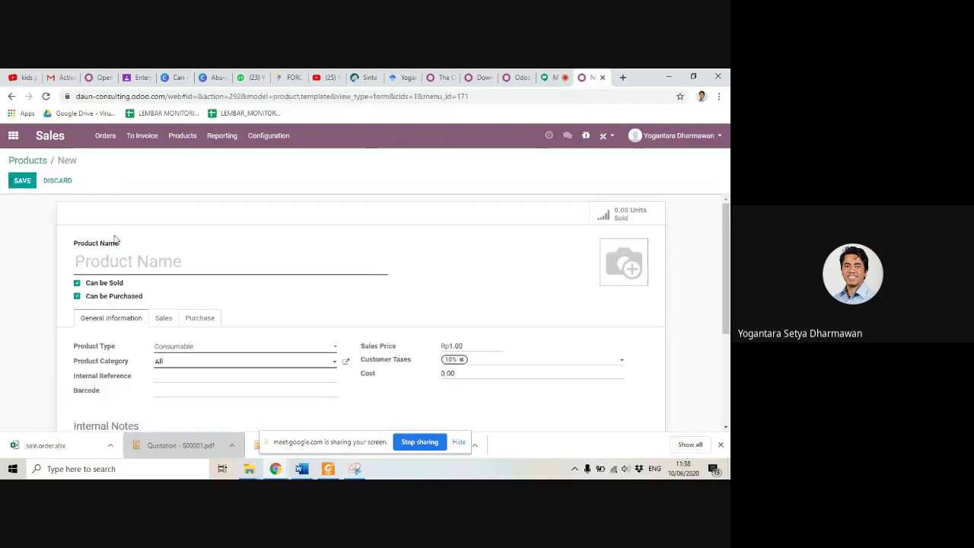
pyautogui.write('Produk Ungg')
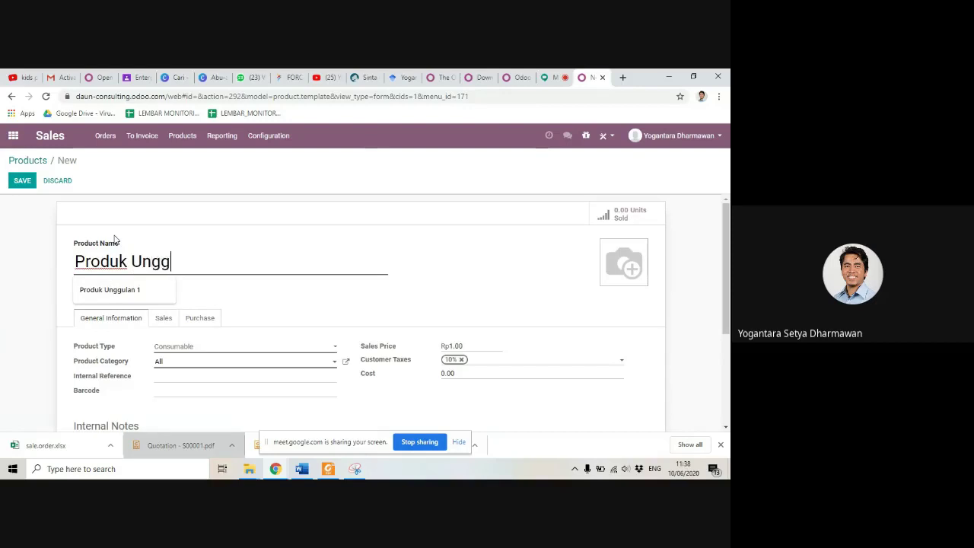
pyautogui.write('ulan 2')
pyautogui.scroll(-3, 302, 310)
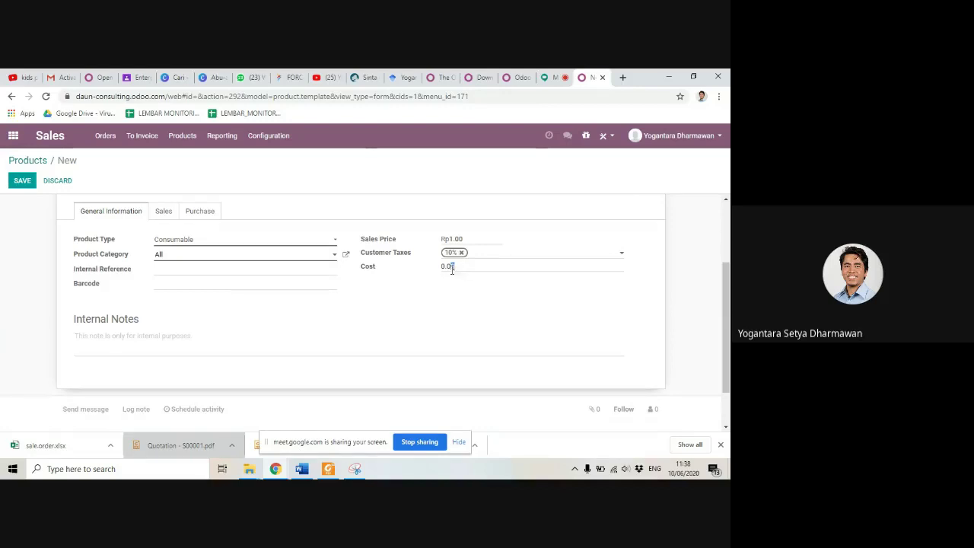
pyautogui.moveTo(464, 239); pyautogui.dragTo(438, 241)
pyautogui.write('300000')
pyautogui.scroll(-1, 255, 350)
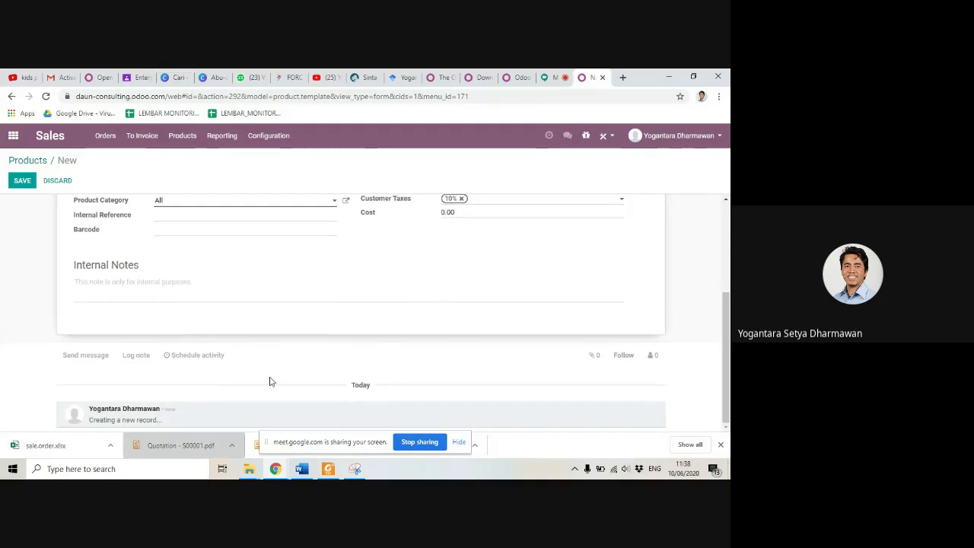
pyautogui.scroll(3, 269, 380)
pyautogui.click(23, 182)
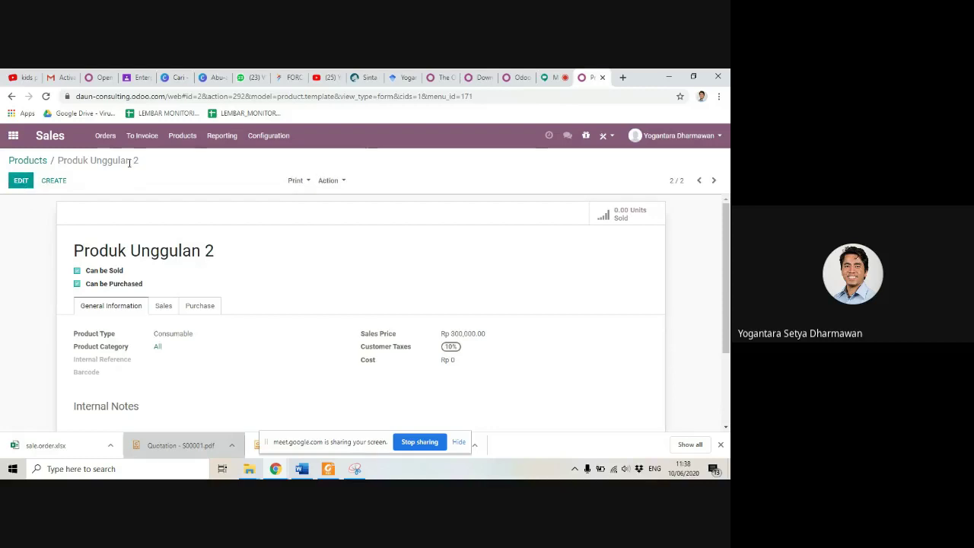
pyautogui.click(189, 137)
pyautogui.click(187, 158)
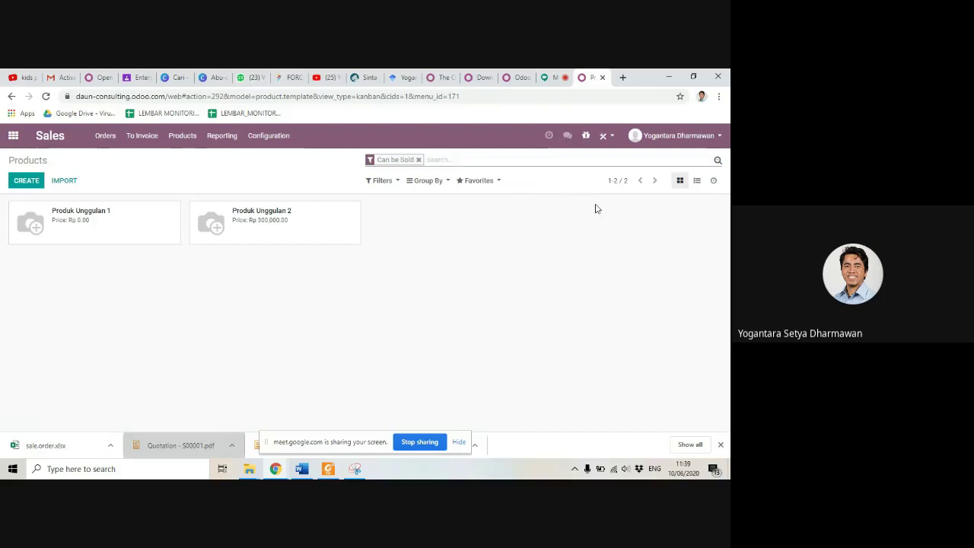
# Step: Look over the documentation tab, then settle on the Download Odoo form
pyautogui.click(510, 74)
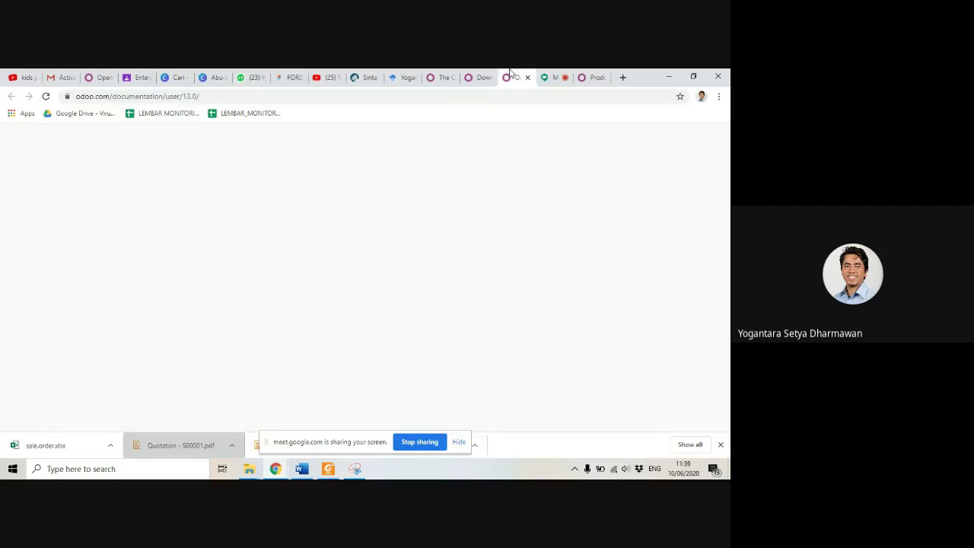
pyautogui.click(469, 77)
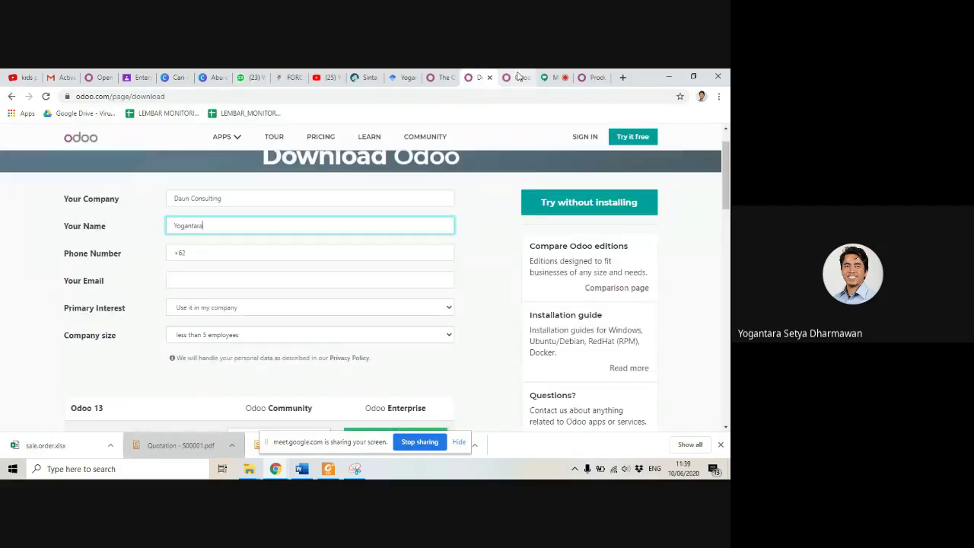
pyautogui.click(513, 77)
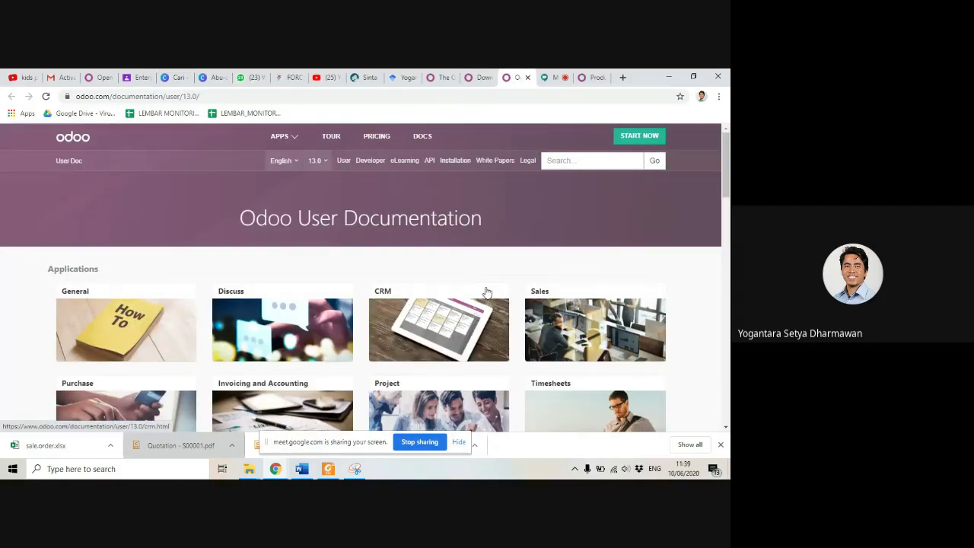
pyautogui.scroll(-3, 488, 290)
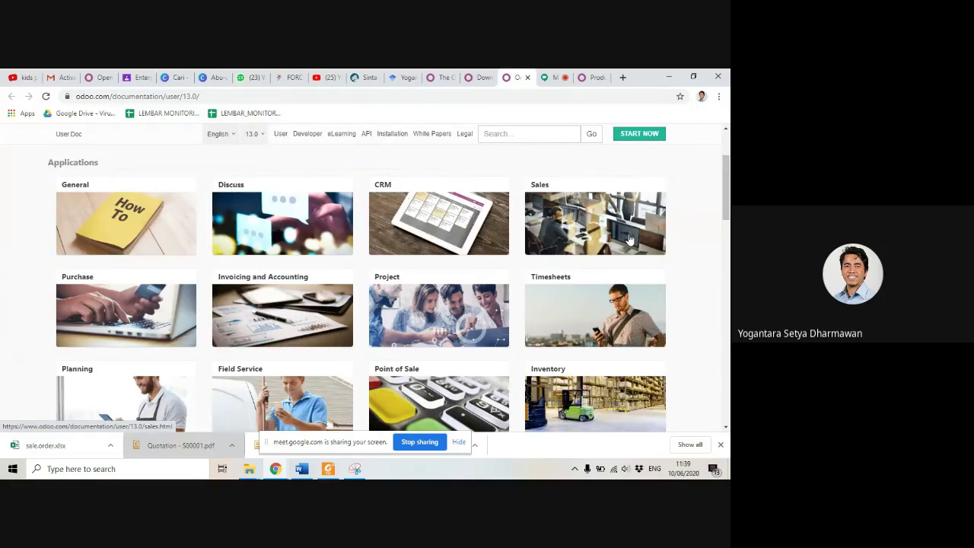
pyautogui.scroll(3, 479, 290)
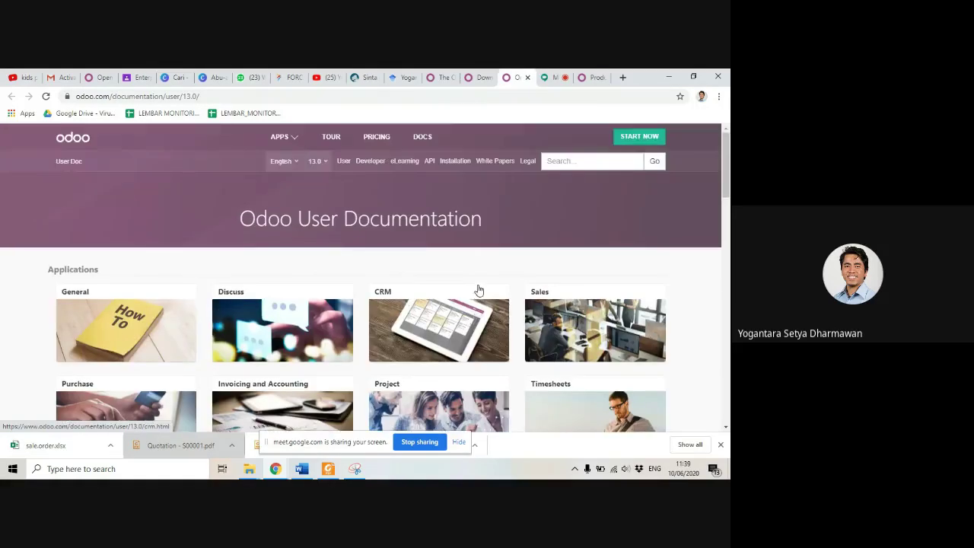
pyautogui.click(479, 74)
pyautogui.scroll(1, 434, 225)
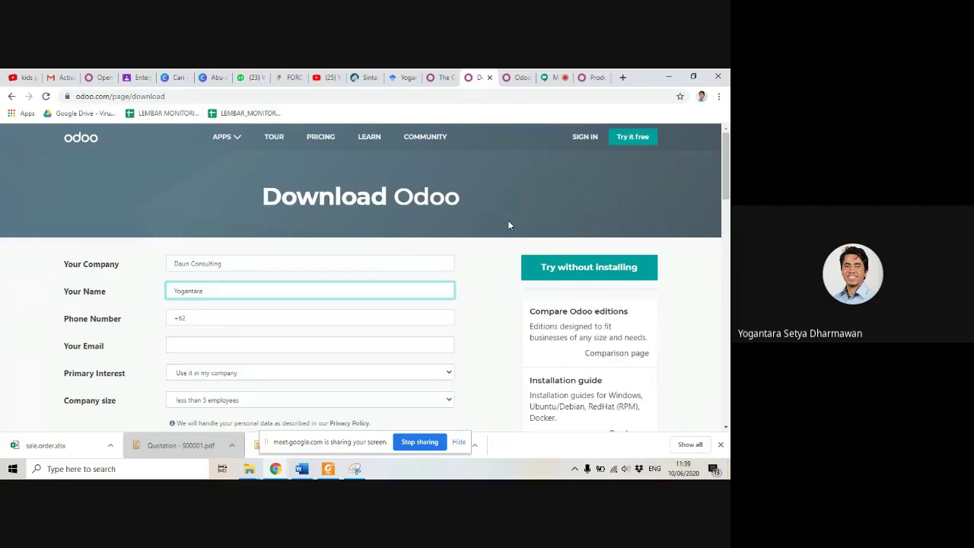
# Step: Fill in phone, e-mail, interest 'I am a teacher or a student' and company size 5-20 employees
pyautogui.click(335, 320)
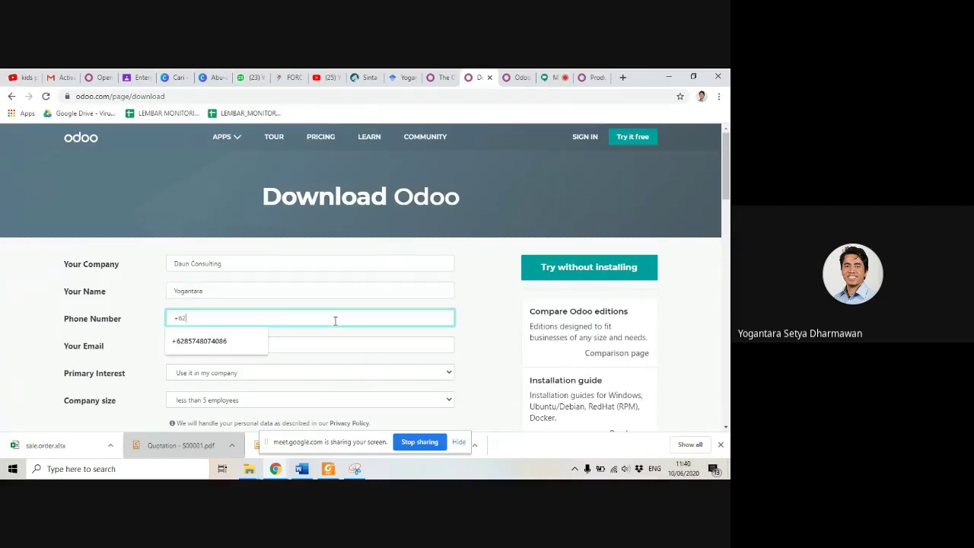
pyautogui.press('Down')
pyautogui.press('Tab')
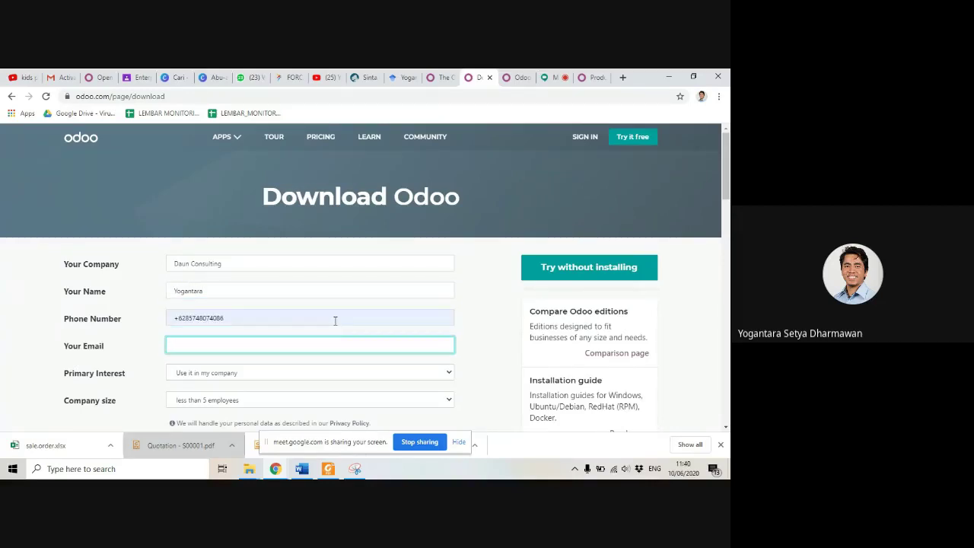
pyautogui.press('Tab')
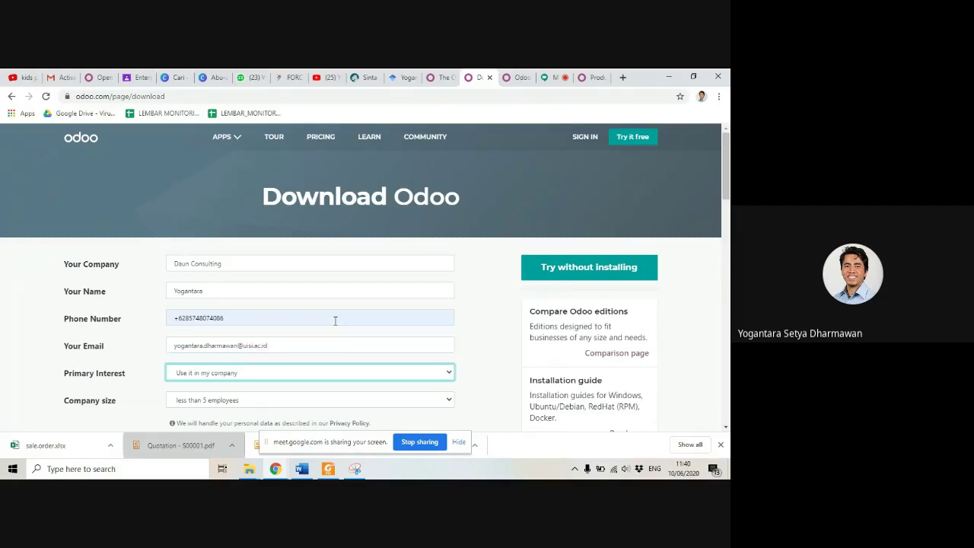
pyautogui.click(319, 372)
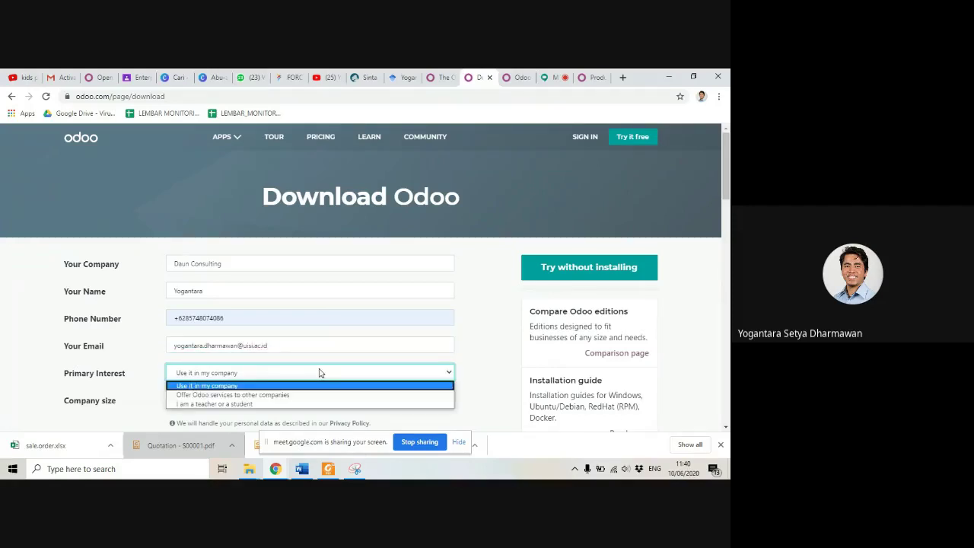
pyautogui.click(305, 403)
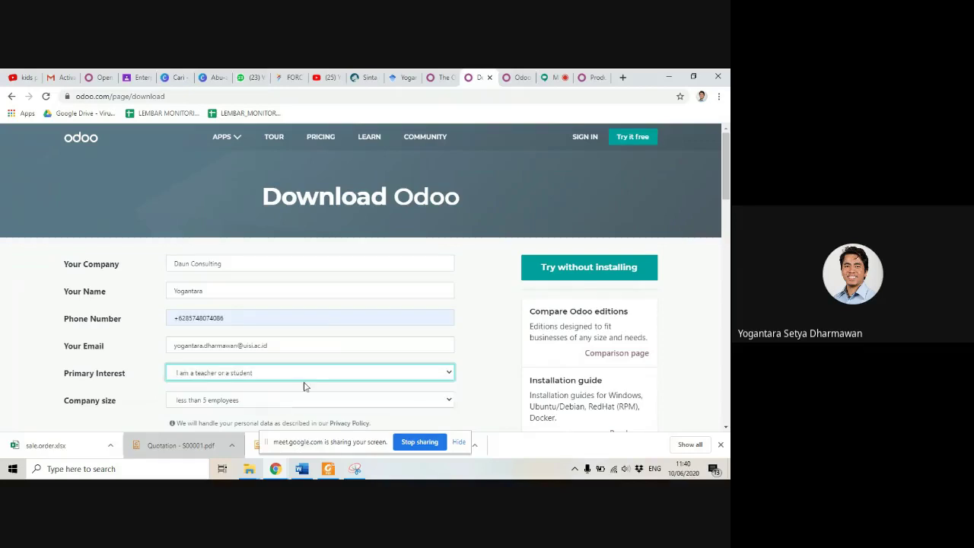
pyautogui.scroll(-3, 274, 239)
pyautogui.click(273, 236)
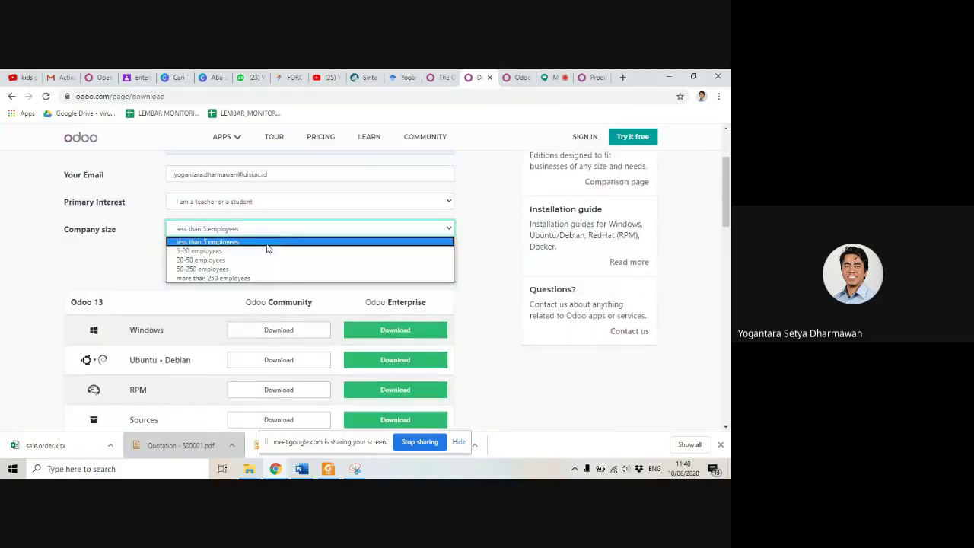
pyautogui.click(263, 252)
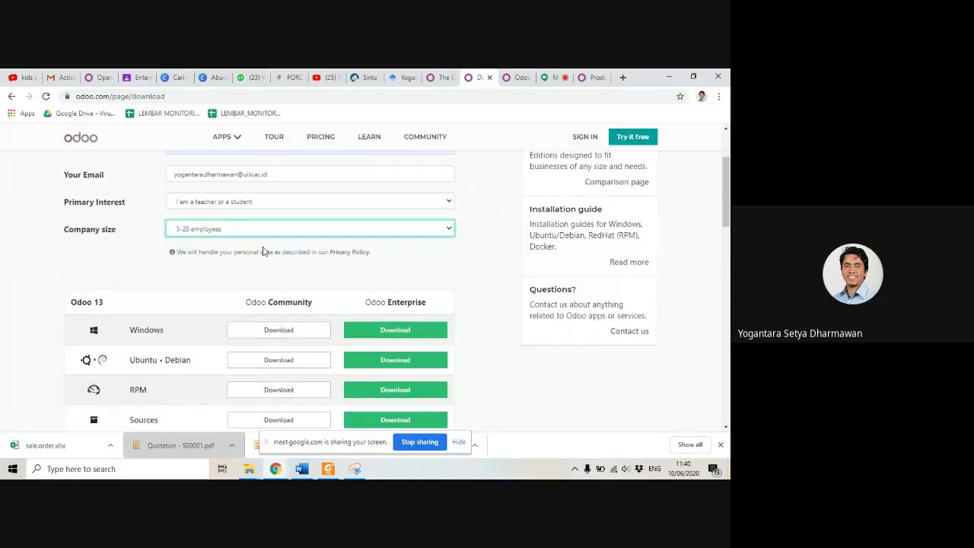
# Step: Download the Odoo 12 Community Edition installer for Windows
pyautogui.scroll(-3, 251, 256)
pyautogui.scroll(1, 216, 301)
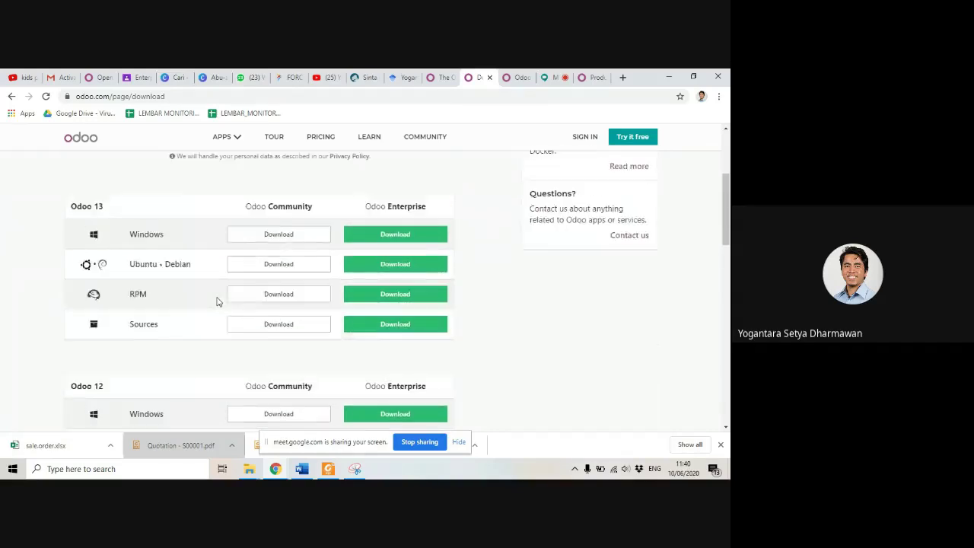
pyautogui.scroll(1, 216, 301)
pyautogui.scroll(-1, 216, 302)
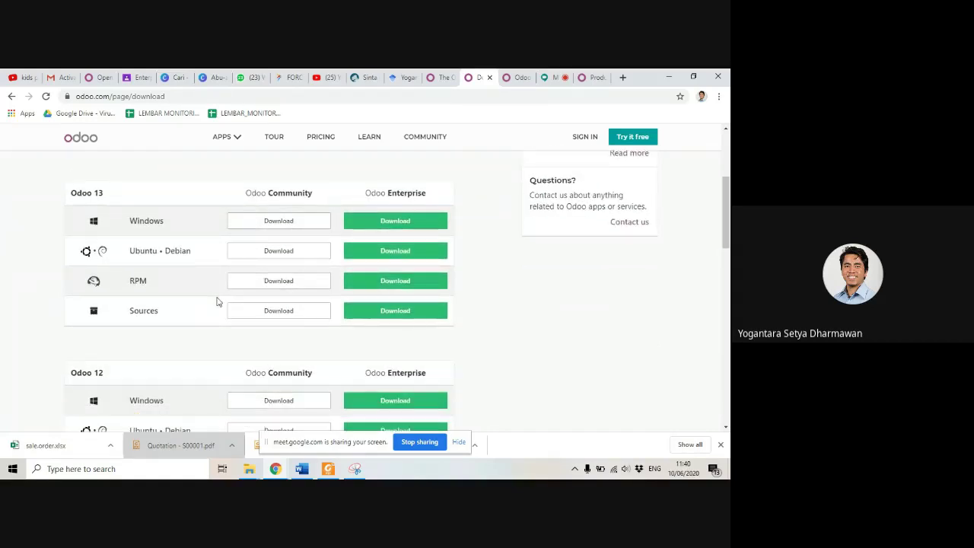
pyautogui.scroll(-3, 216, 301)
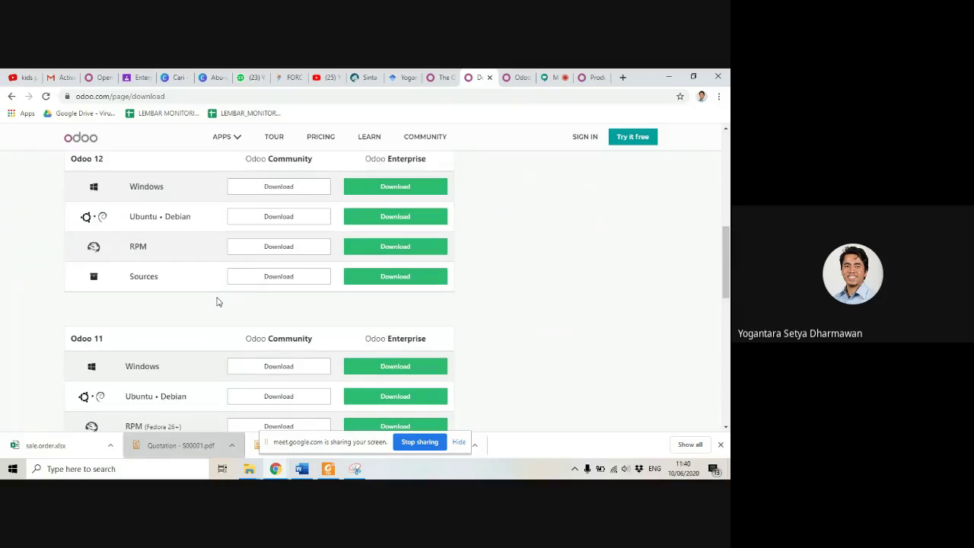
pyautogui.scroll(2, 216, 302)
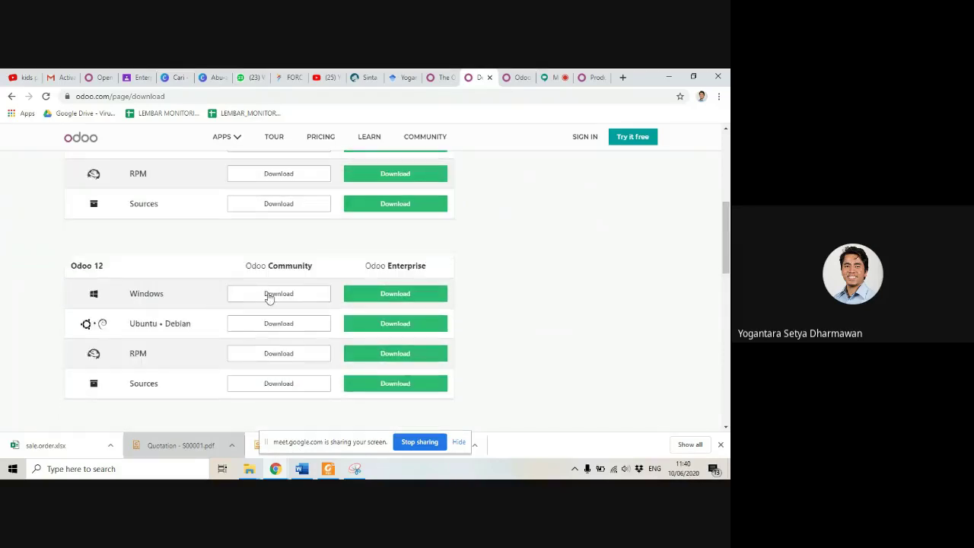
pyautogui.click(279, 294)
pyautogui.scroll(-5, 285, 300)
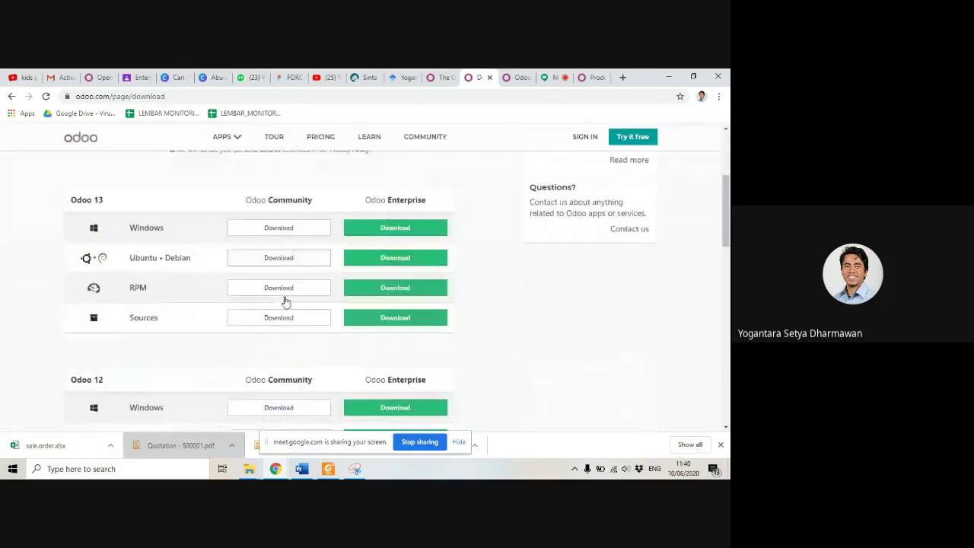
pyautogui.scroll(-2, 298, 335)
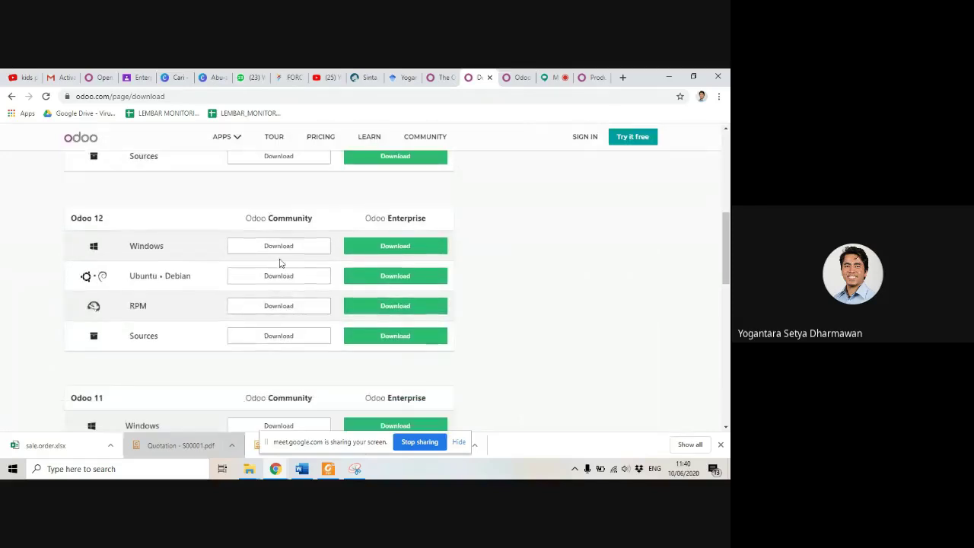
pyautogui.click(279, 248)
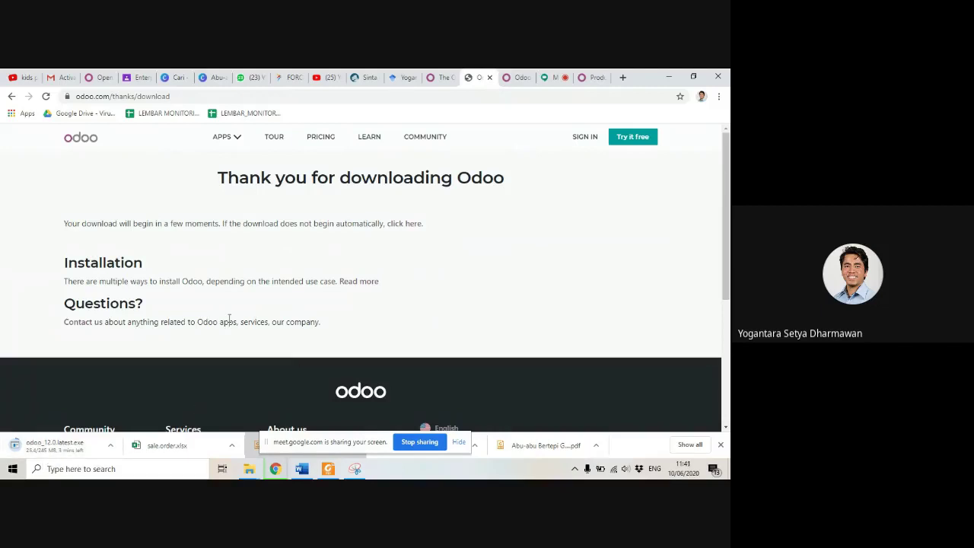
# Step: Open the Installation 'Read more' guide in a new tab and switch to it
pyautogui.moveTo(219, 281); pyautogui.dragTo(249, 284)
pyautogui.click(249, 284)
pyautogui.rightClick(354, 287)
pyautogui.click(365, 294)
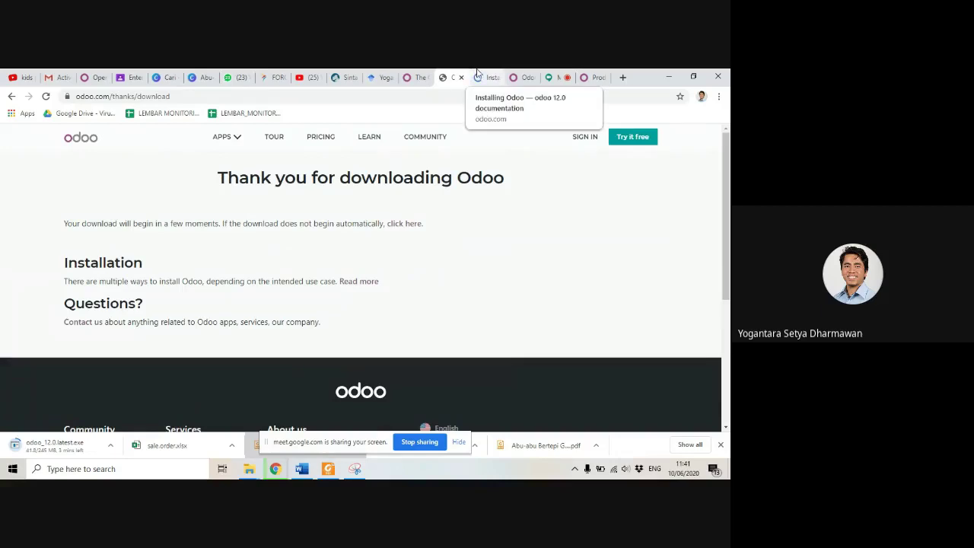
pyautogui.click(491, 74)
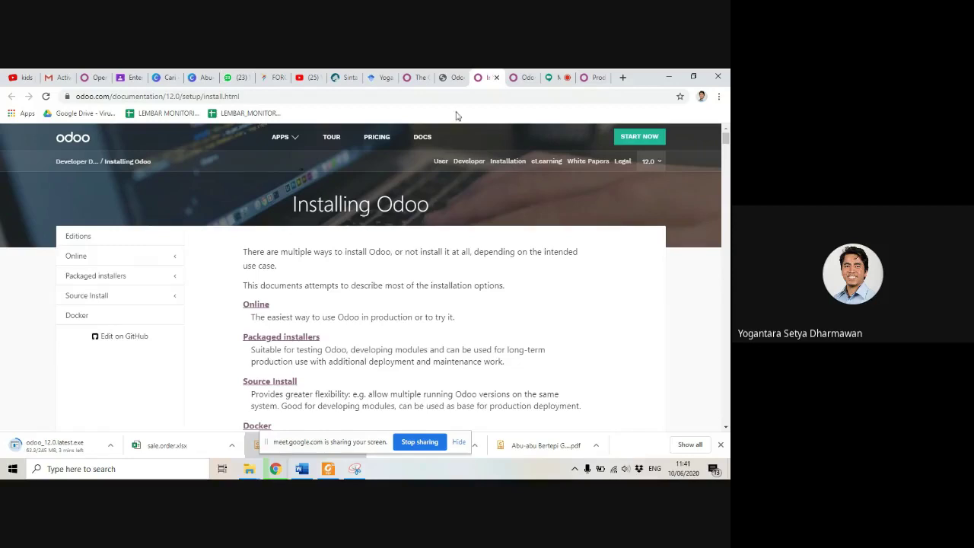
# Step: Scroll the Installing Odoo page from Editions through the Windows installer steps to Linux
pyautogui.scroll(-3, 464, 301)
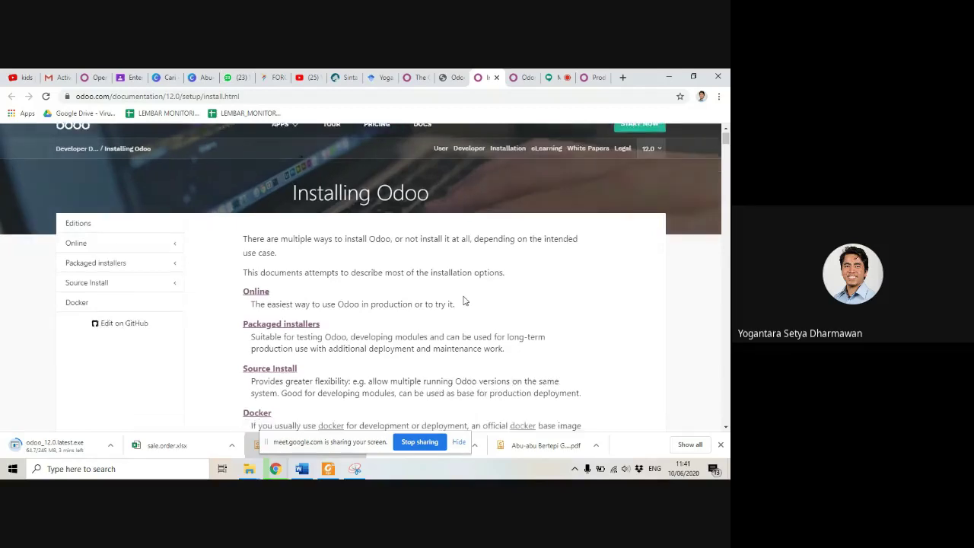
pyautogui.scroll(2, 455, 300)
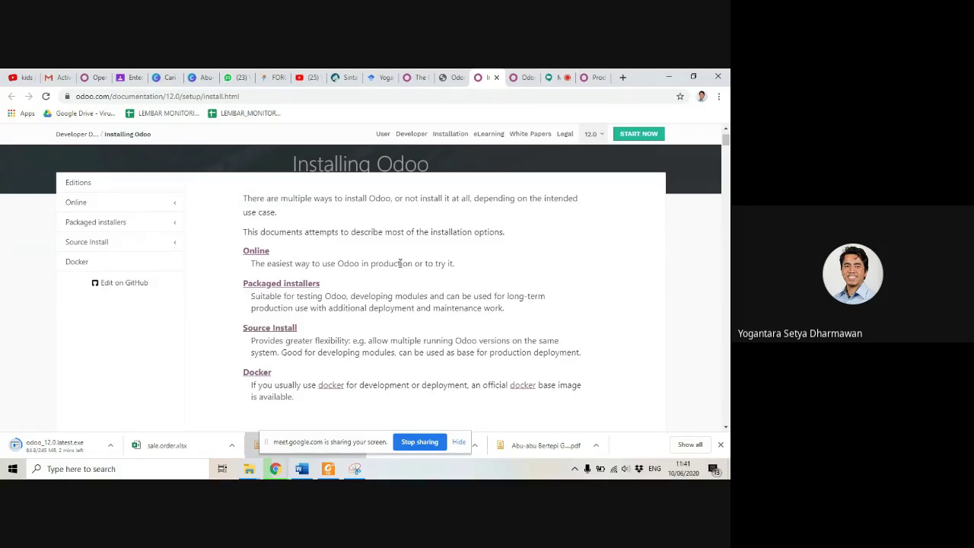
pyautogui.scroll(-1, 450, 261)
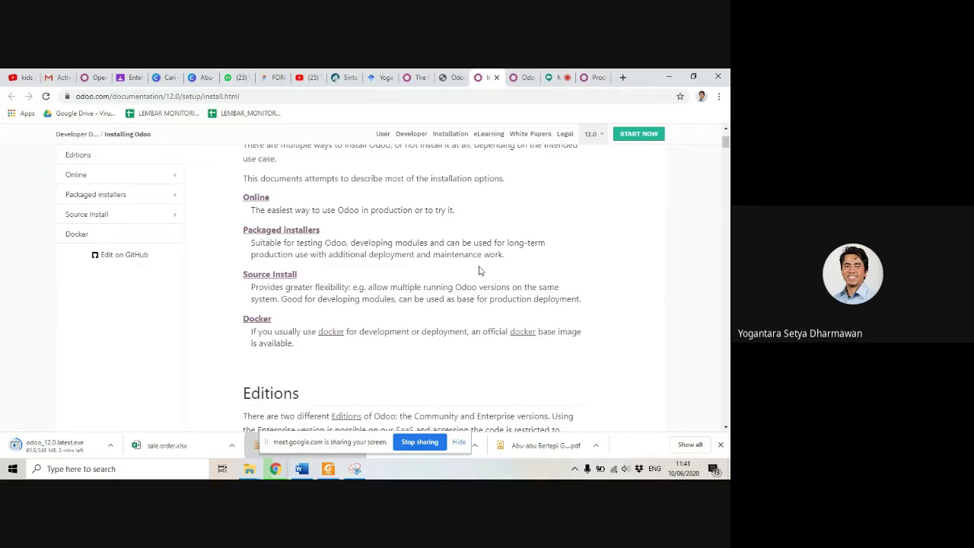
pyautogui.scroll(-1, 479, 271)
pyautogui.scroll(1, 480, 271)
pyautogui.scroll(-3, 365, 298)
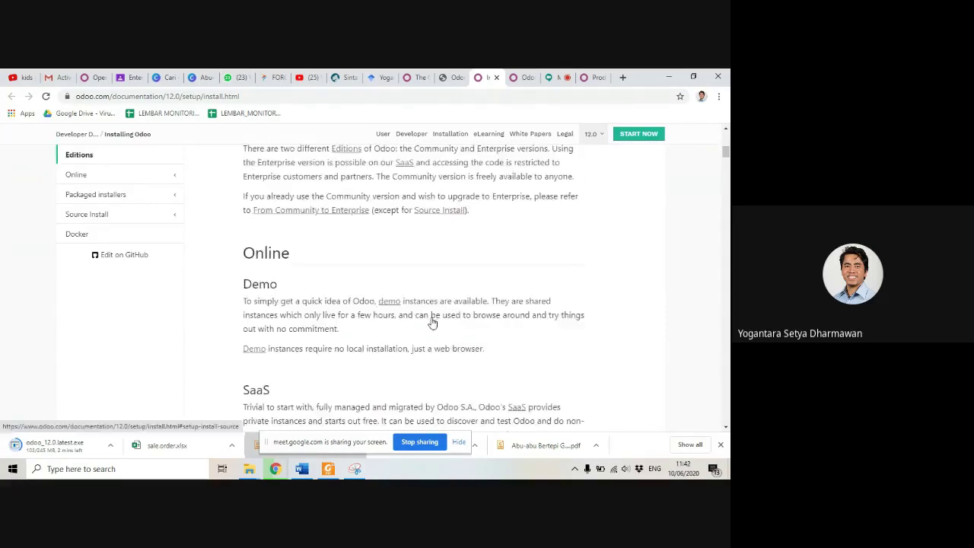
pyautogui.scroll(-2, 432, 323)
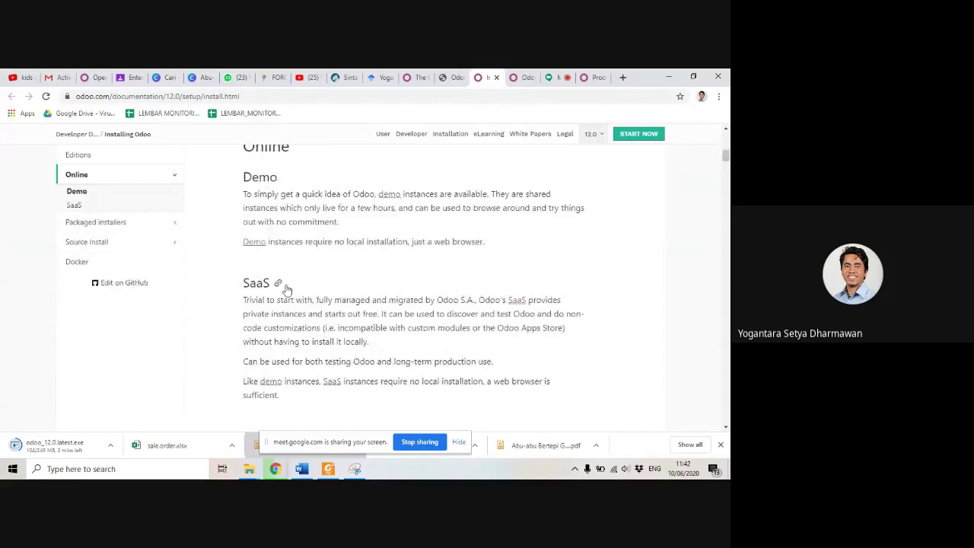
pyautogui.scroll(1, 438, 245)
pyautogui.scroll(-3, 414, 301)
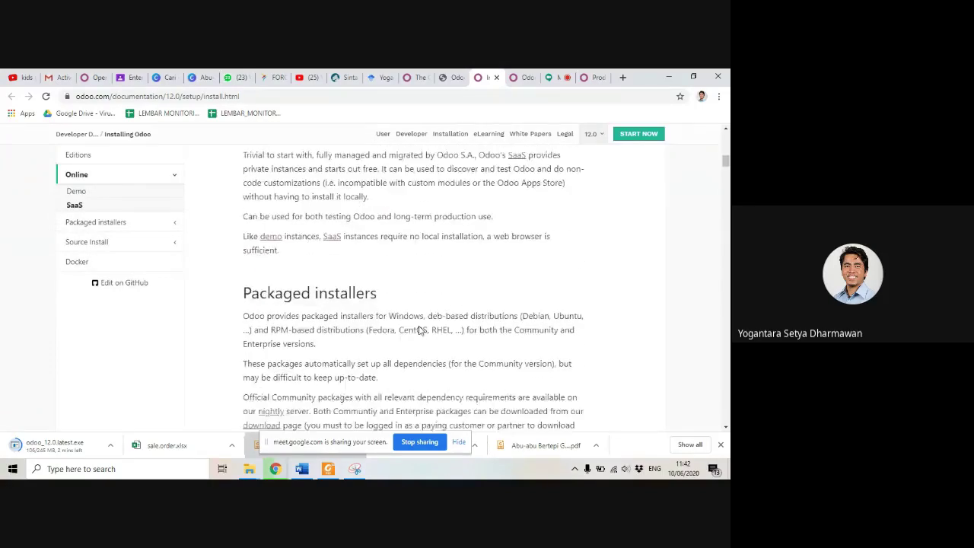
pyautogui.scroll(-3, 418, 330)
pyautogui.scroll(-2, 419, 329)
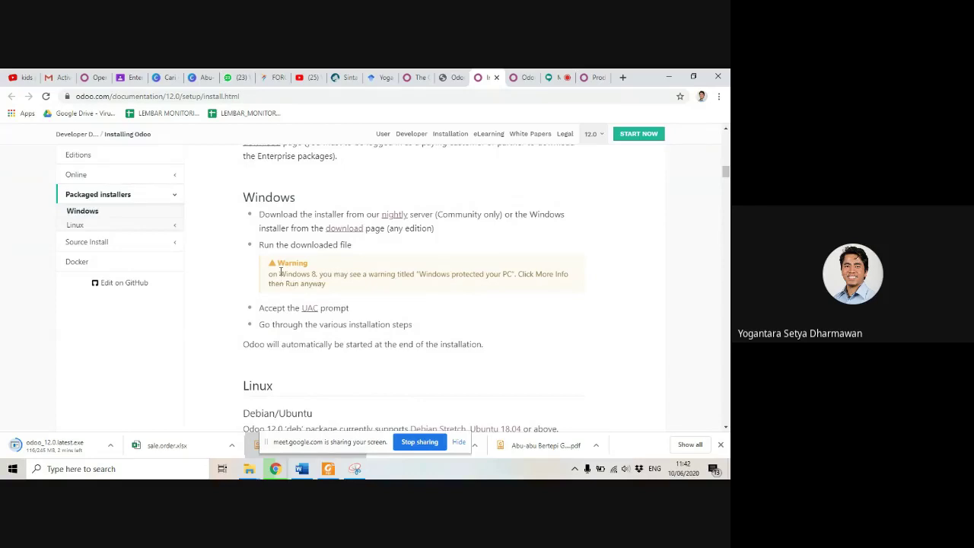
pyautogui.scroll(-1, 273, 283)
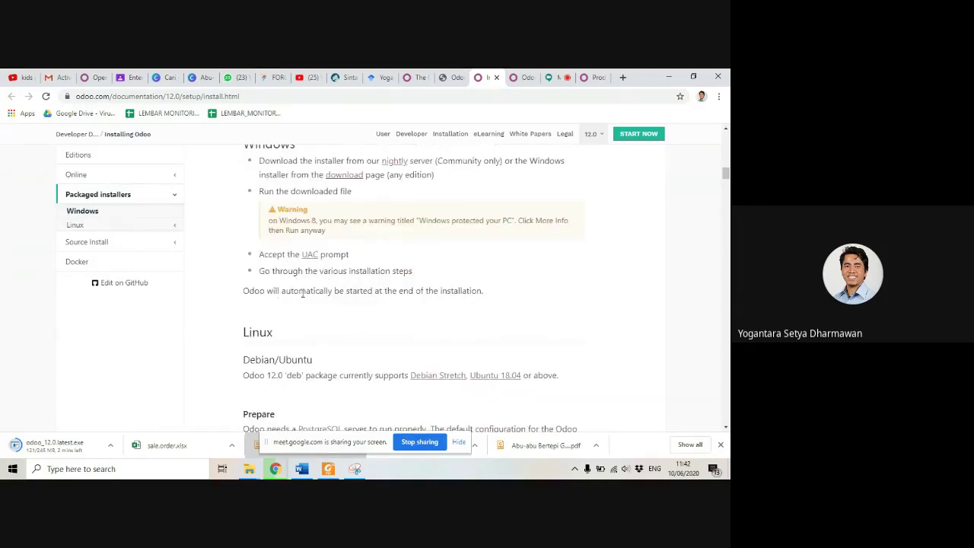
pyautogui.scroll(-2, 454, 306)
pyautogui.scroll(3, 280, 228)
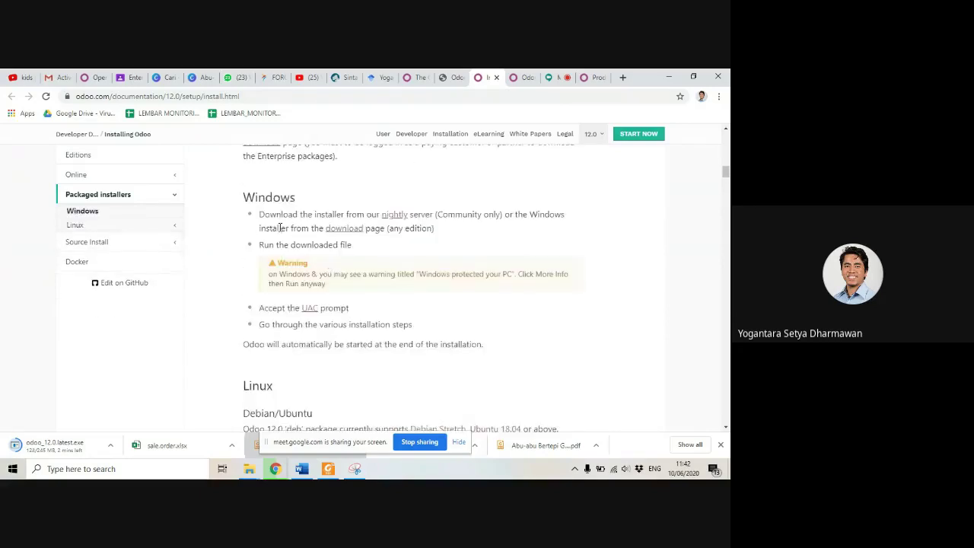
pyautogui.scroll(-4, 367, 356)
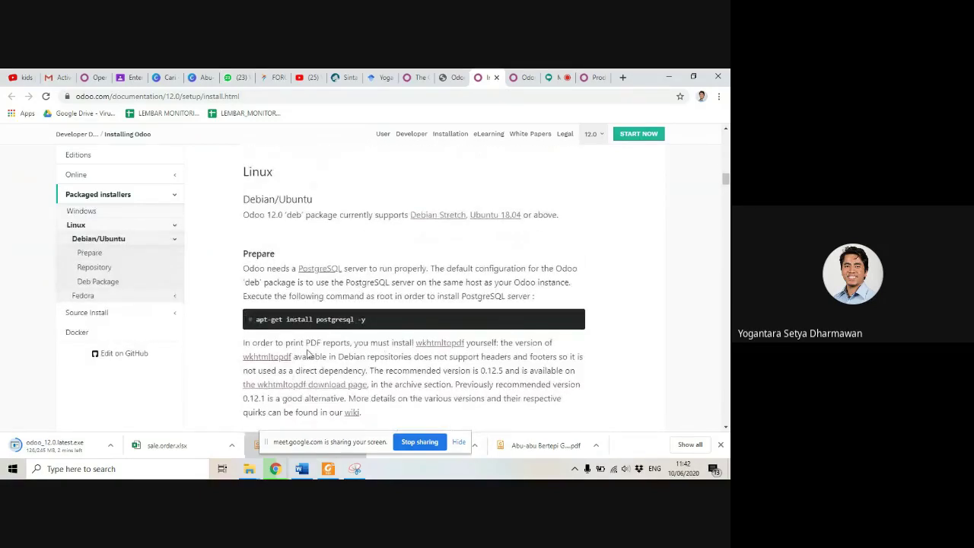
pyautogui.scroll(-1, 309, 352)
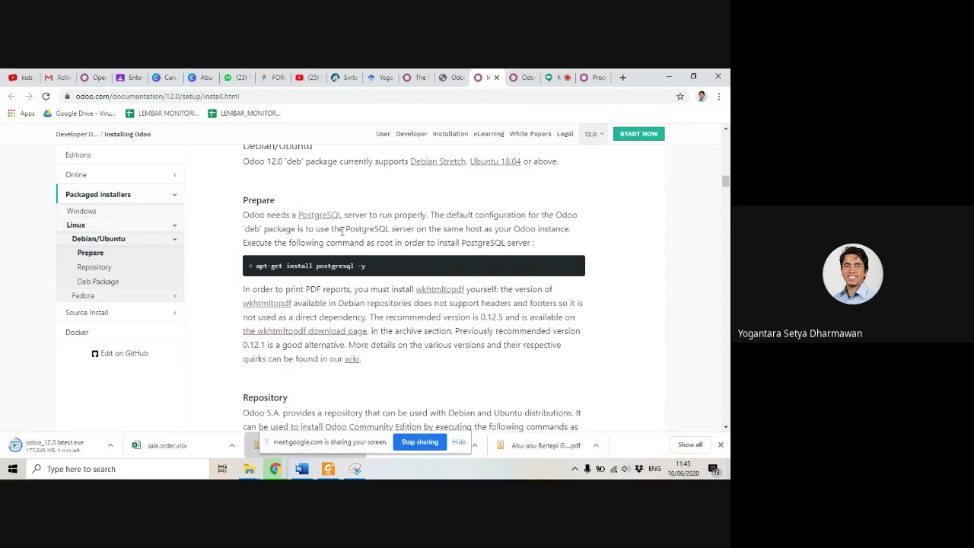
# Step: Scroll through the Debian/Ubuntu Prepare, Repository, Deb Package and pip3 instructions
pyautogui.scroll(-5, 351, 261)
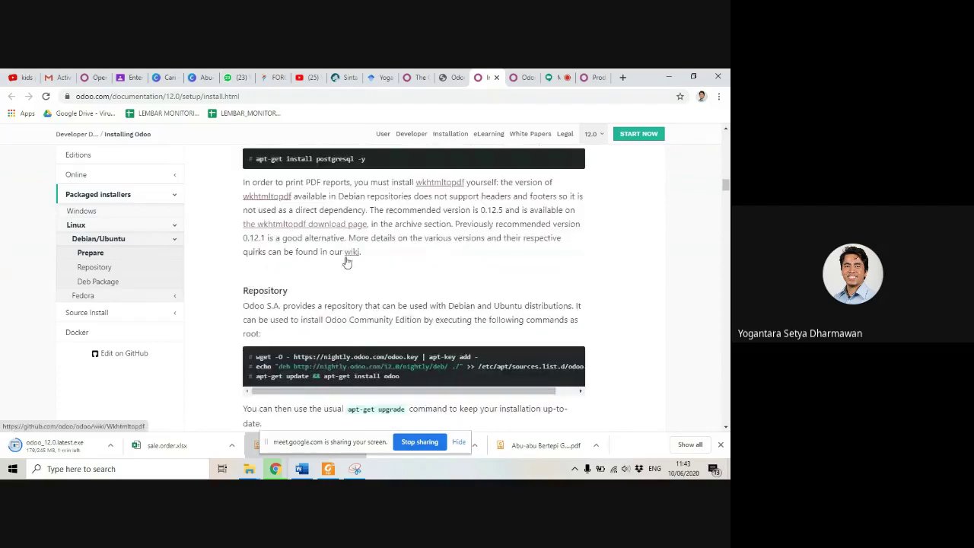
pyautogui.scroll(-3, 346, 257)
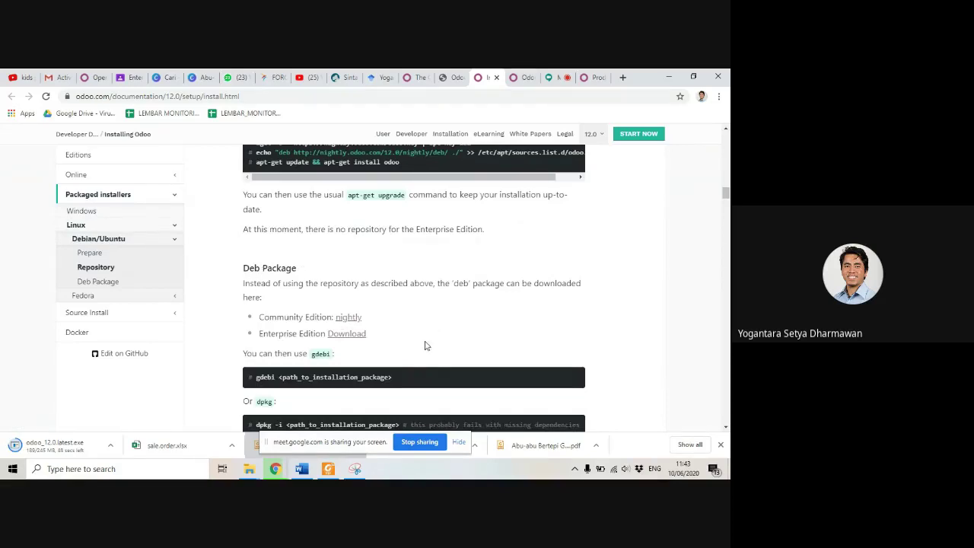
pyautogui.scroll(-1, 426, 345)
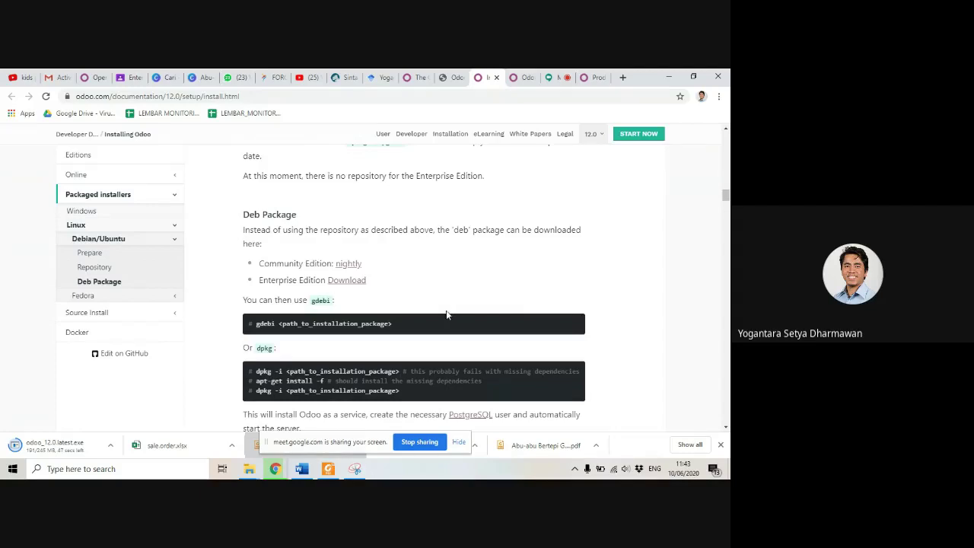
pyautogui.scroll(-5, 447, 312)
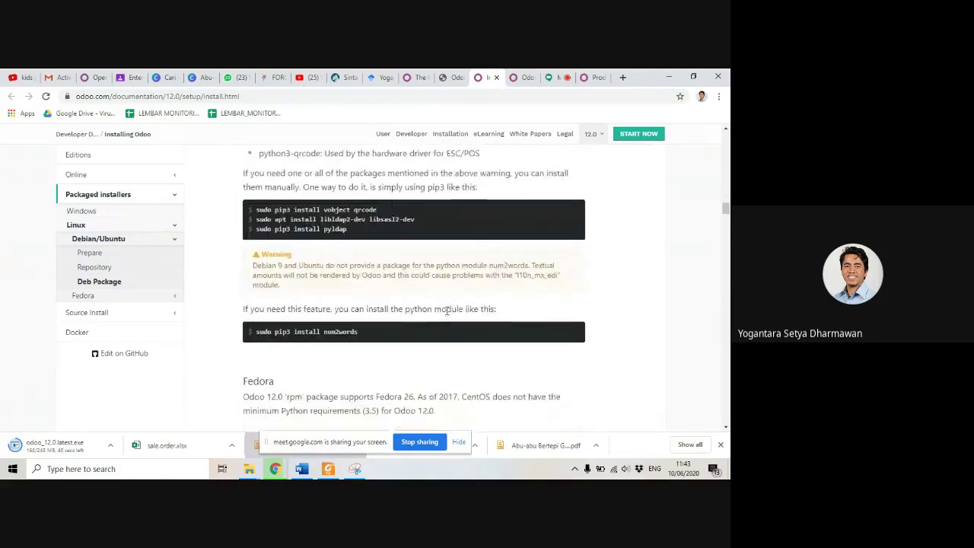
pyautogui.scroll(10, 446, 313)
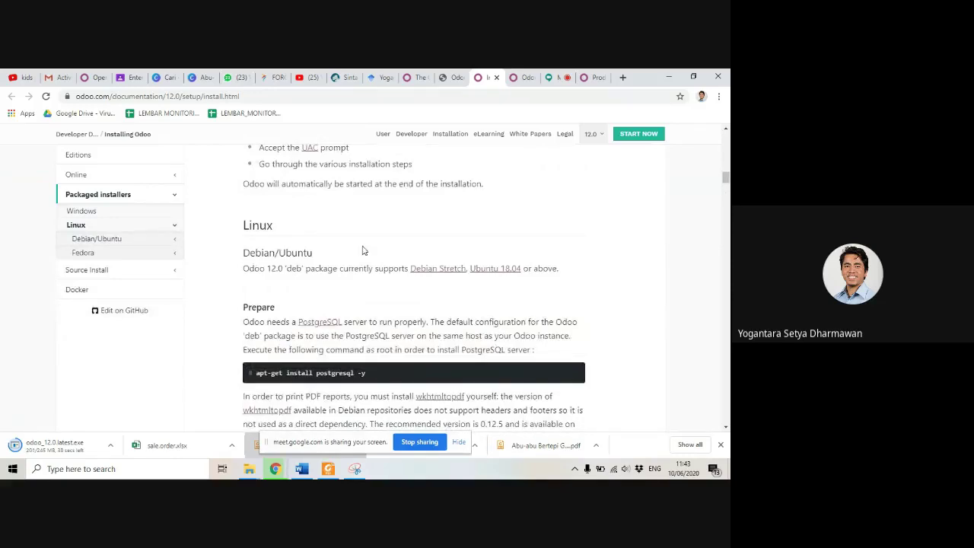
pyautogui.click(595, 77)
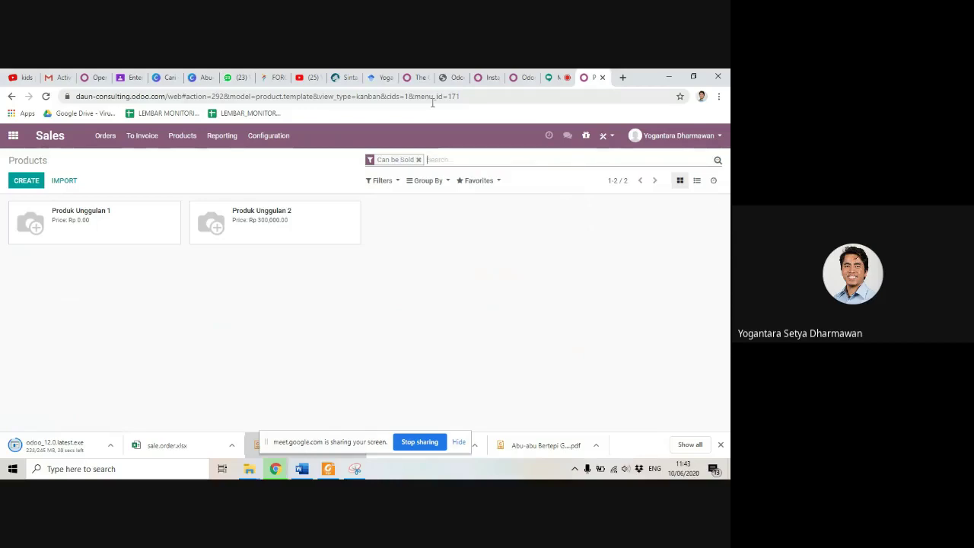
pyautogui.click(480, 74)
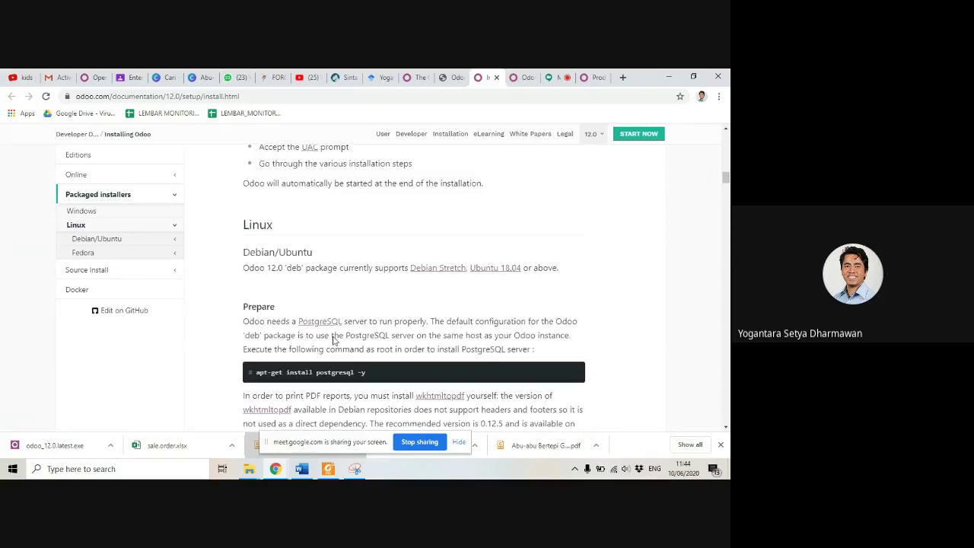
# Step: Scroll the install guide to the Linux section, then switch to the Sales Products tab
pyautogui.scroll(-1, 332, 335)
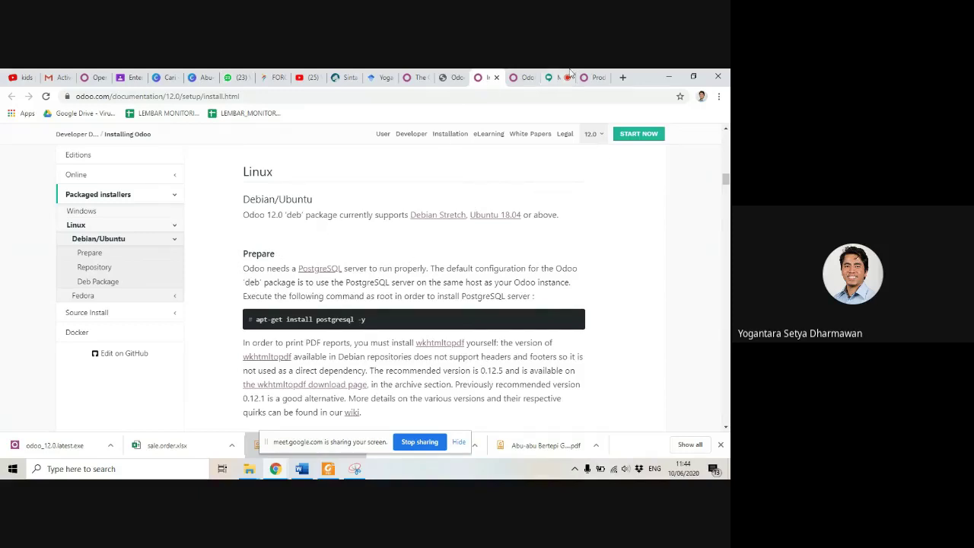
pyautogui.click(592, 77)
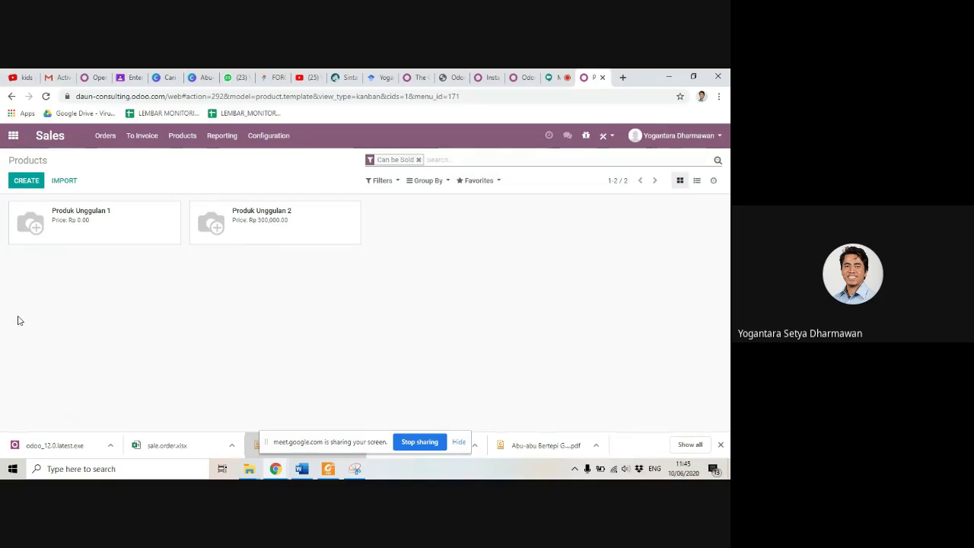
# Step: Return to the Google Meet call and open its More options menu
pyautogui.click(487, 77)
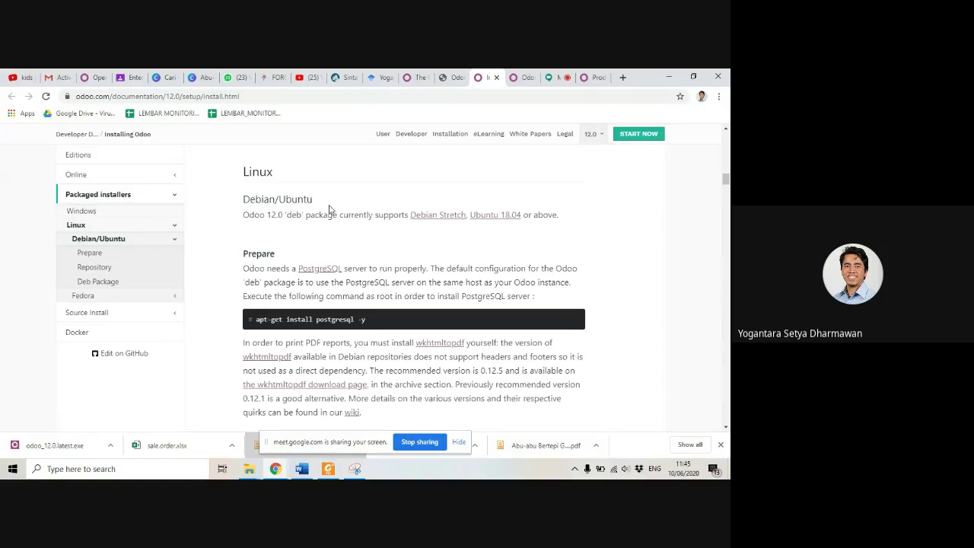
pyautogui.click(547, 77)
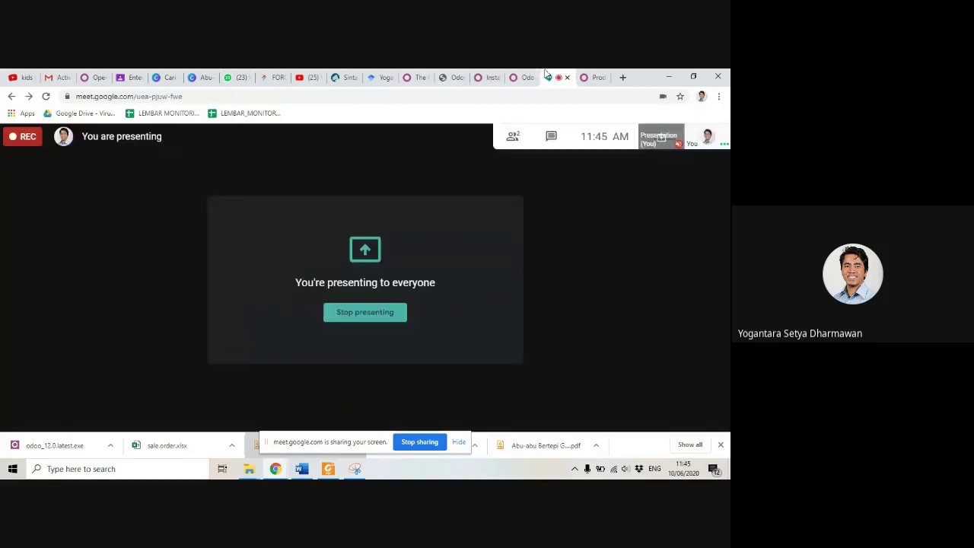
pyautogui.moveTo(583, 383)
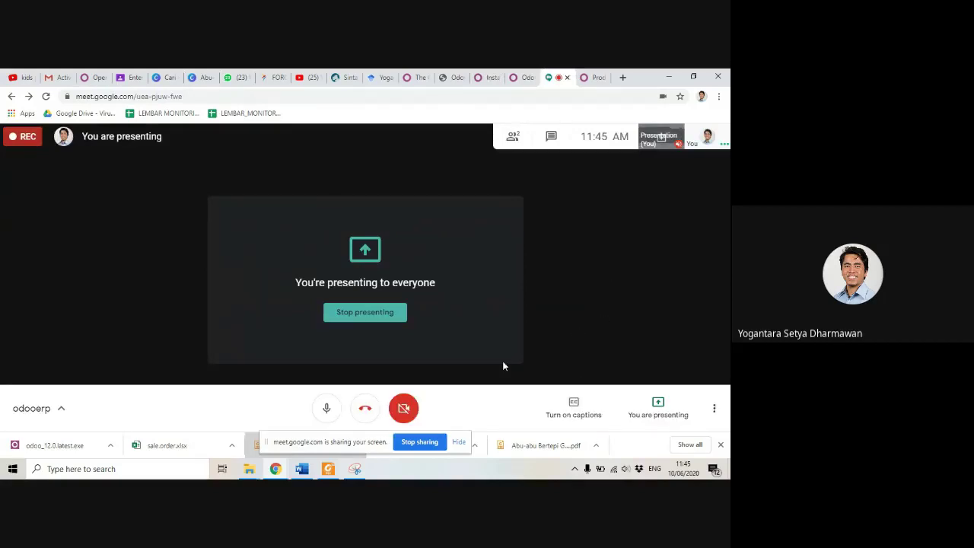
pyautogui.click(715, 413)
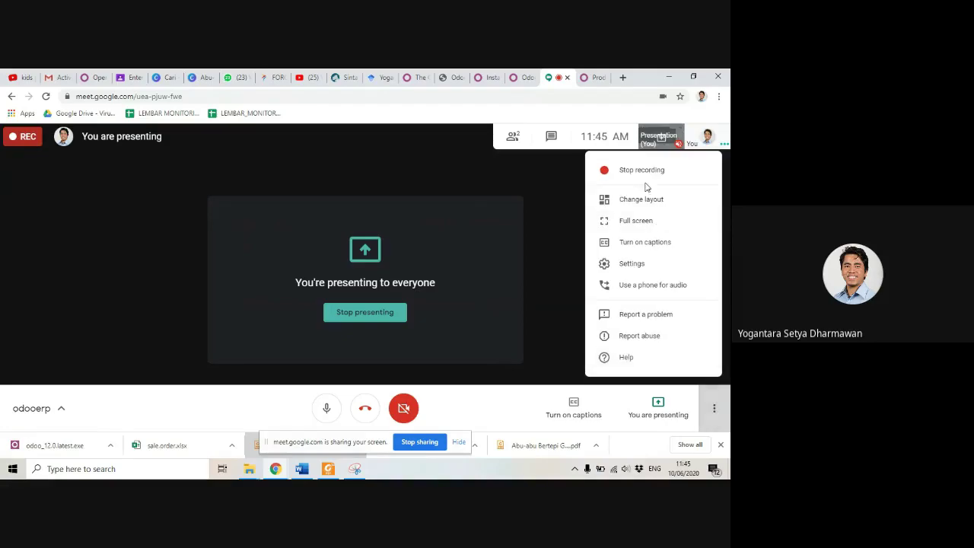